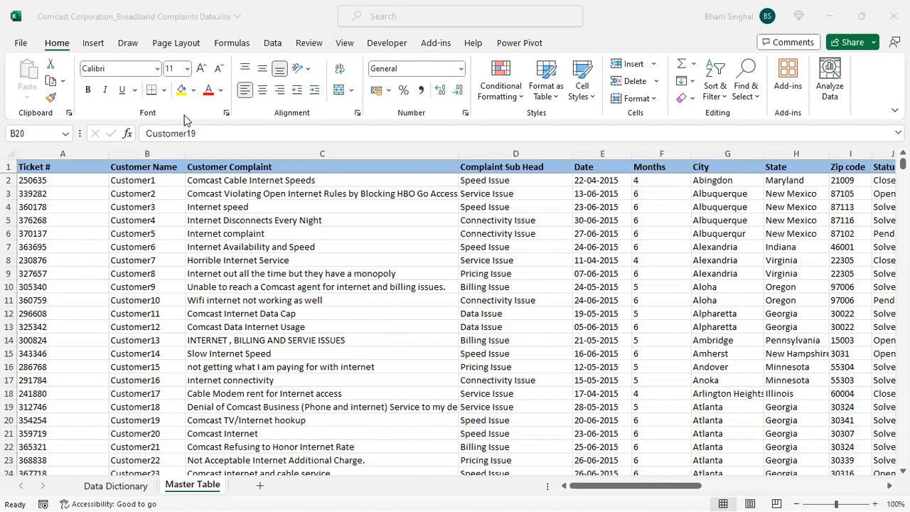
- Examine the entries in the Customer Name and Customer Complaint columns of the Master Table sheet
{"action": "left_click", "coordinate": [168, 185]}
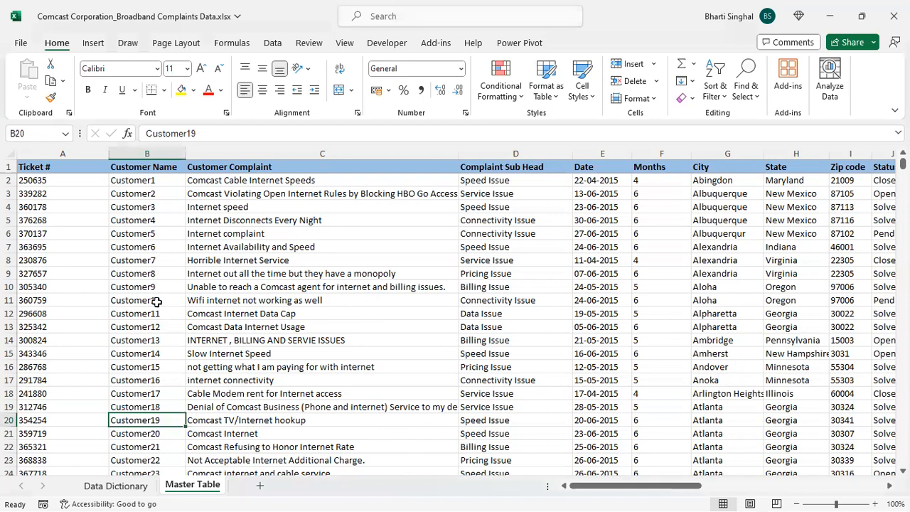
{"action": "left_click_drag", "start_coordinate": [167, 180], "coordinate": [165, 361]}
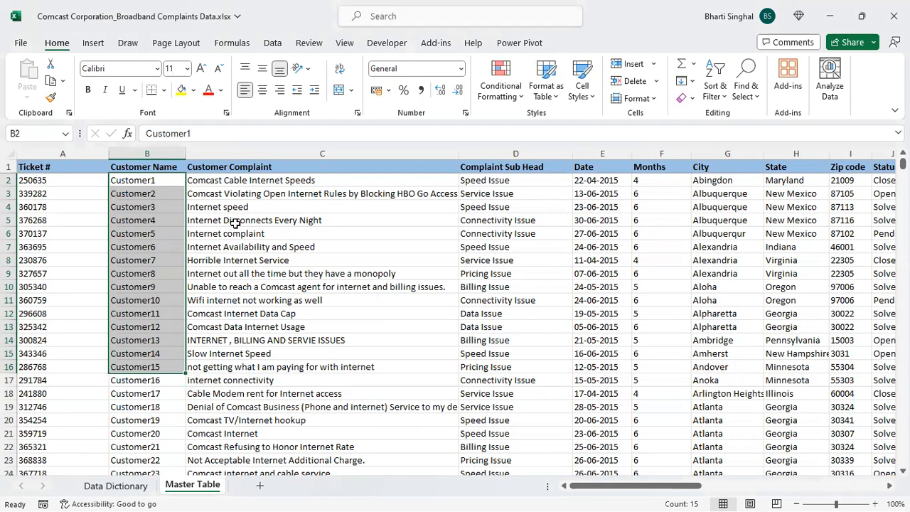
{"action": "left_click", "coordinate": [286, 169]}
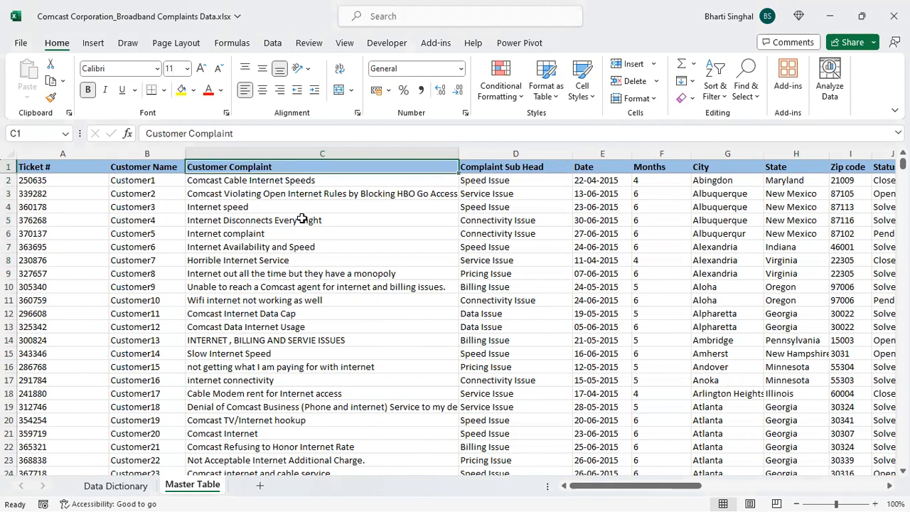
{"action": "left_click", "coordinate": [231, 180]}
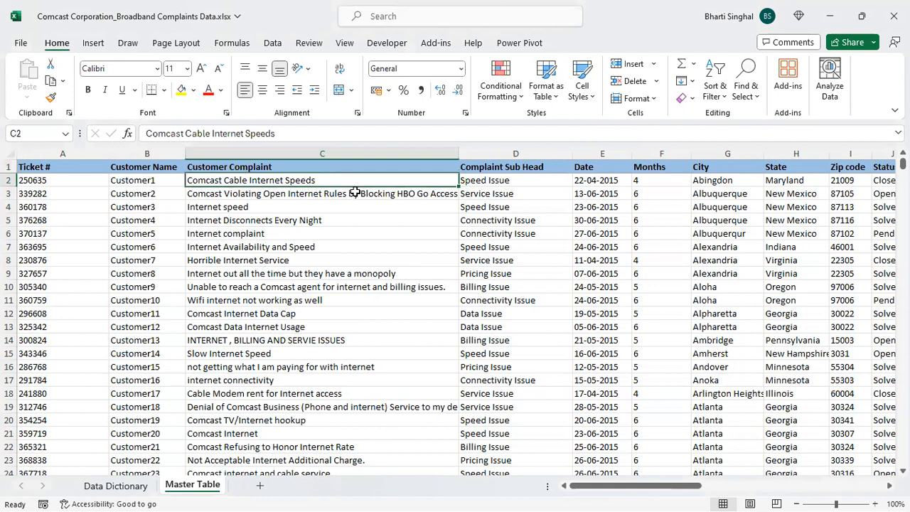
{"action": "left_click", "coordinate": [355, 192]}
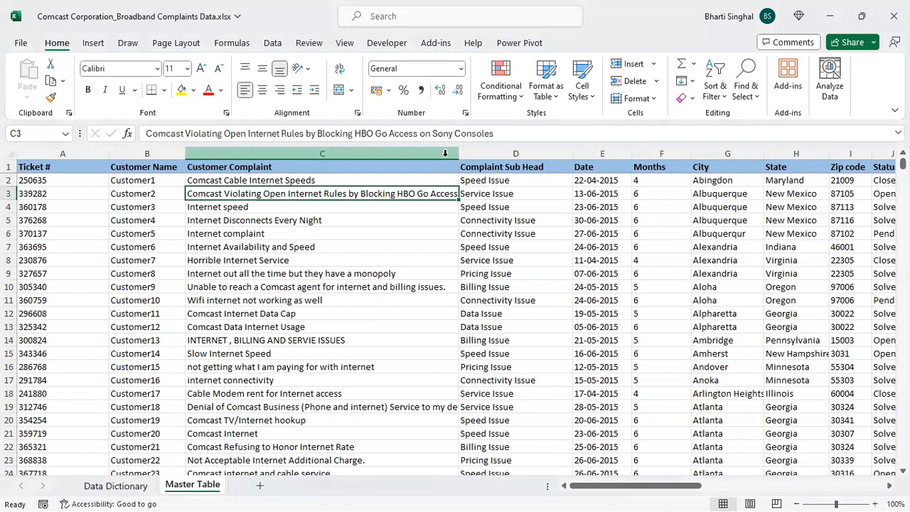
{"action": "left_click", "coordinate": [261, 207]}
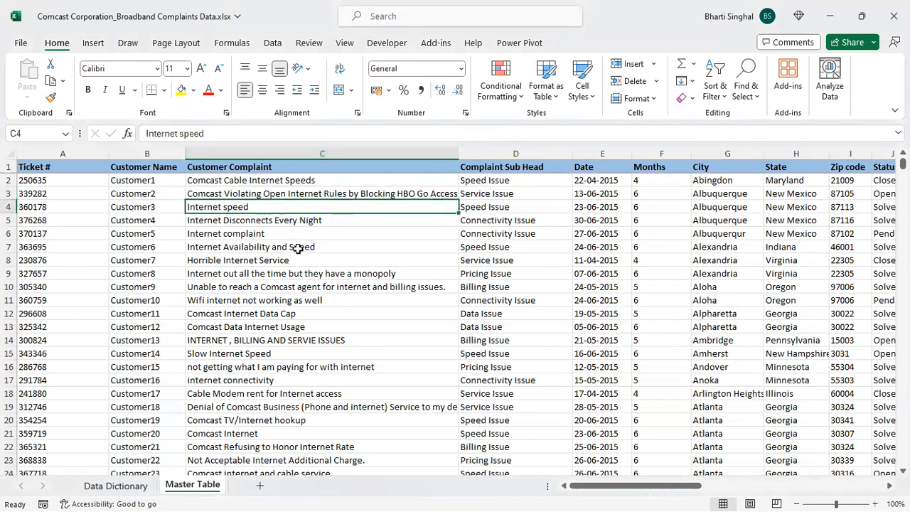
{"action": "left_click", "coordinate": [298, 222]}
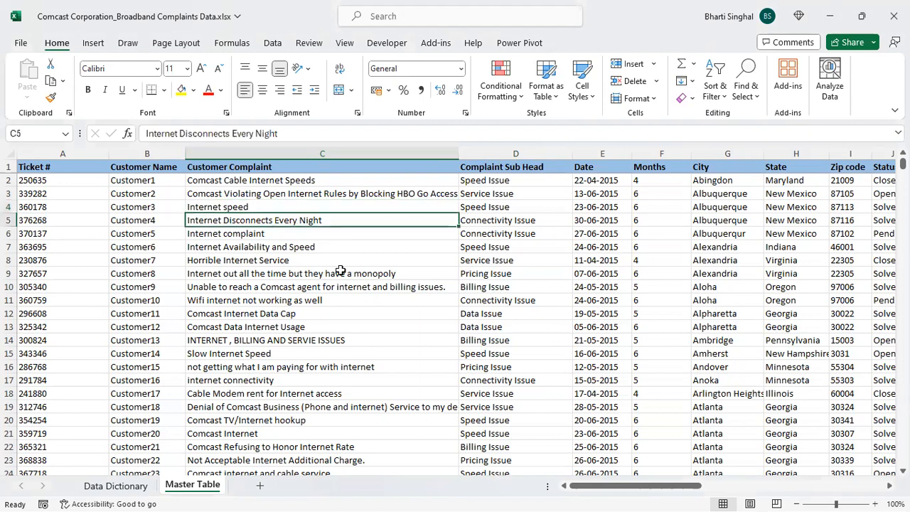
{"action": "left_click", "coordinate": [272, 229]}
{"action": "left_click_drag", "start_coordinate": [279, 178], "coordinate": [274, 383]}
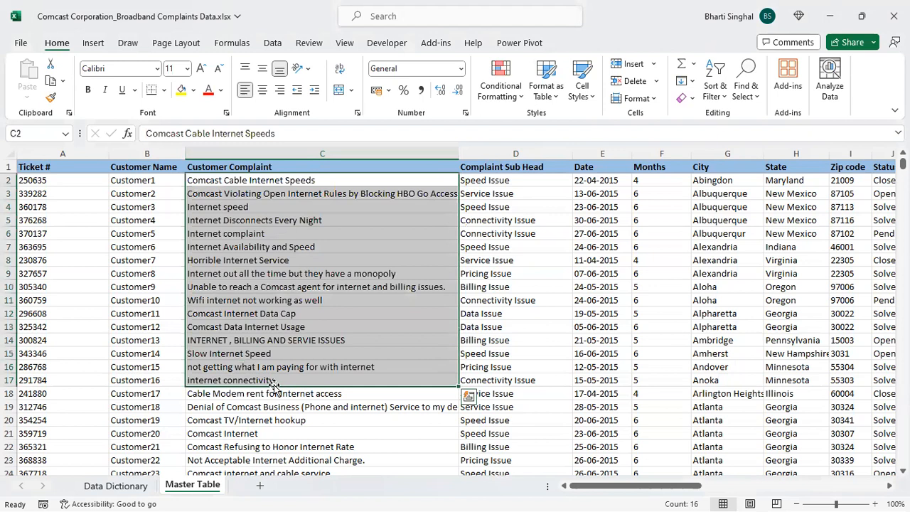
- Filter-enable the header row, review the categories listed for Complaint Sub Head without excluding any, and remove the filter
{"action": "left_click", "coordinate": [561, 167]}
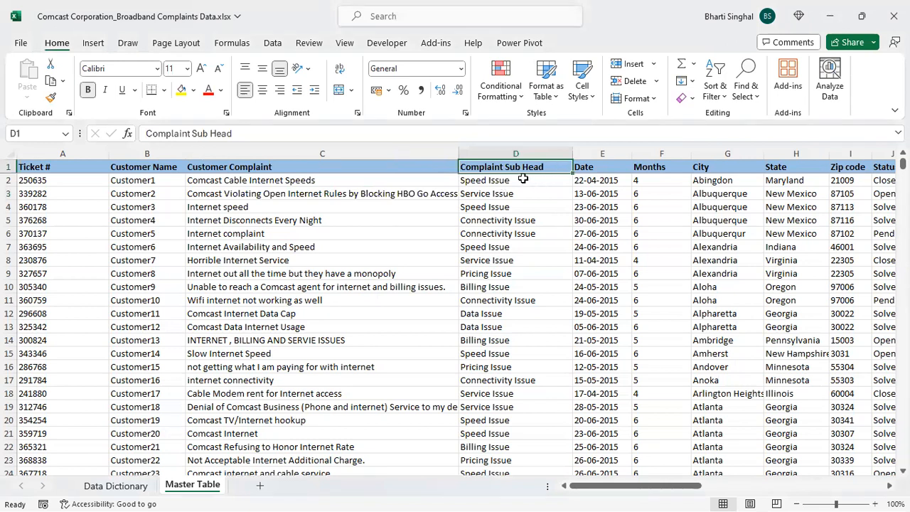
{"action": "left_click", "coordinate": [273, 42]}
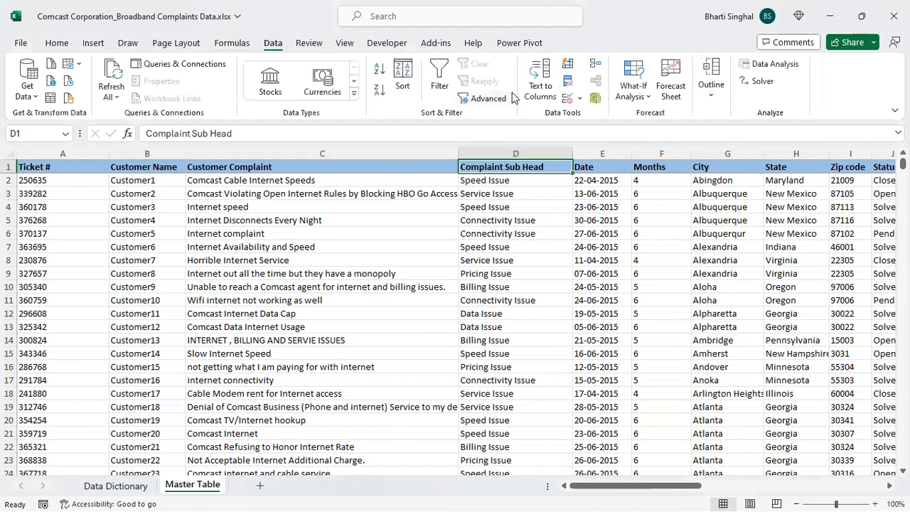
{"action": "left_click", "coordinate": [445, 93]}
{"action": "left_click", "coordinate": [566, 167]}
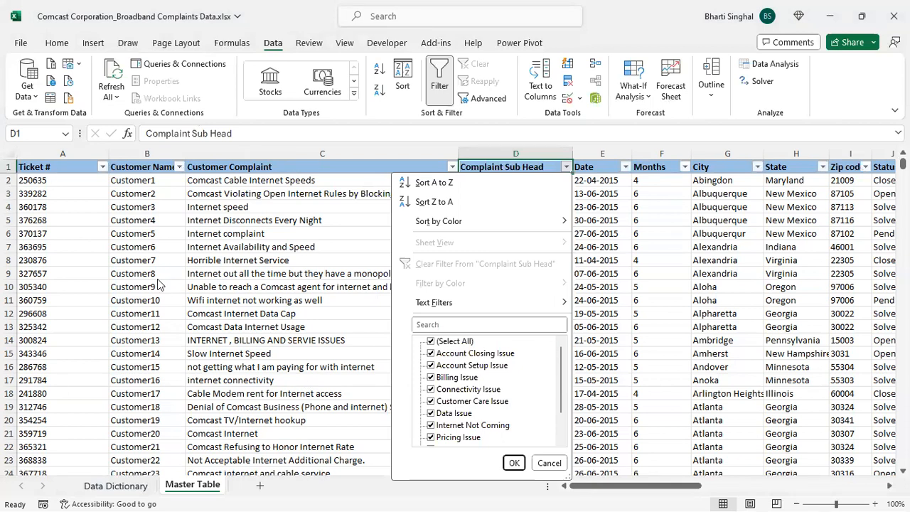
{"action": "scroll", "coordinate": [563, 380], "scroll_direction": "down", "scroll_amount": 3}
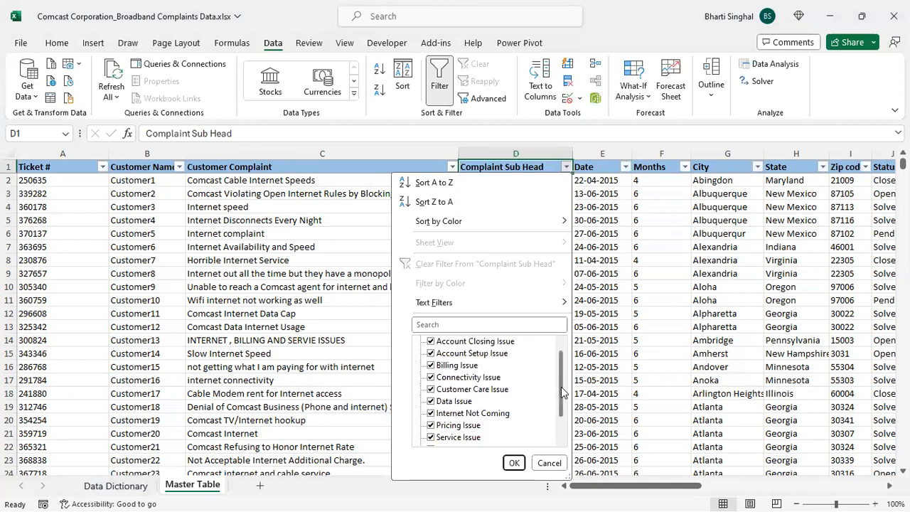
{"action": "scroll", "coordinate": [566, 444], "scroll_direction": "up", "scroll_amount": 3}
{"action": "scroll", "coordinate": [566, 447], "scroll_direction": "down", "scroll_amount": 3}
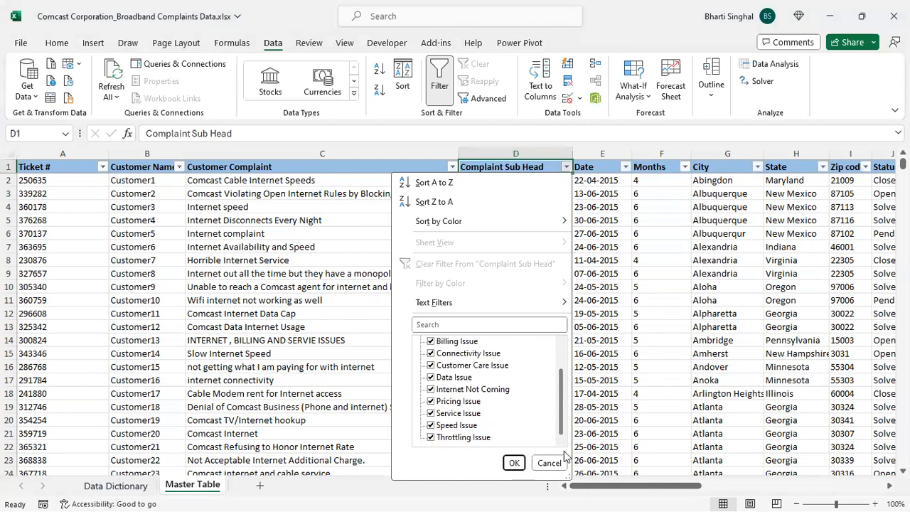
{"action": "left_click", "coordinate": [513, 462]}
{"action": "left_click", "coordinate": [514, 246]}
{"action": "left_click", "coordinate": [514, 165]}
{"action": "key", "text": "ctrl+shift+l"}
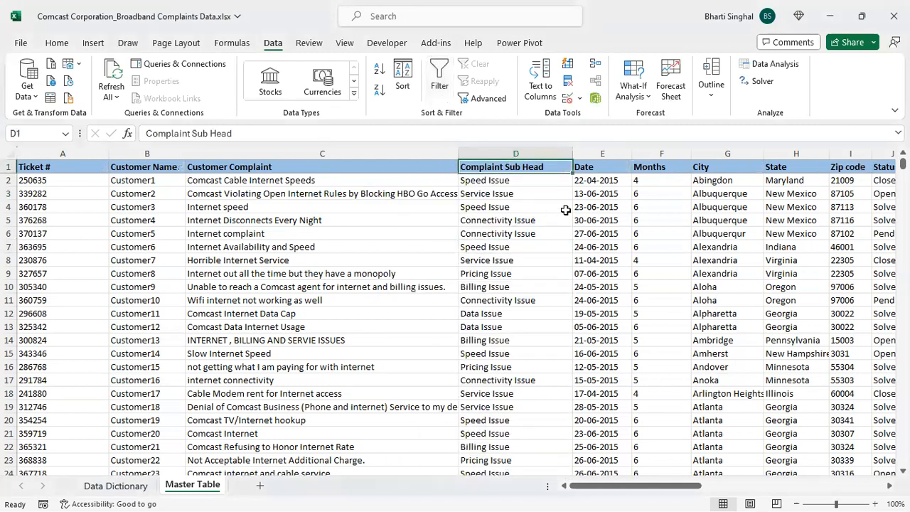
- Add a filter to the Date column and review the years and months it covers, keeping all dates selected
{"action": "left_click", "coordinate": [602, 148]}
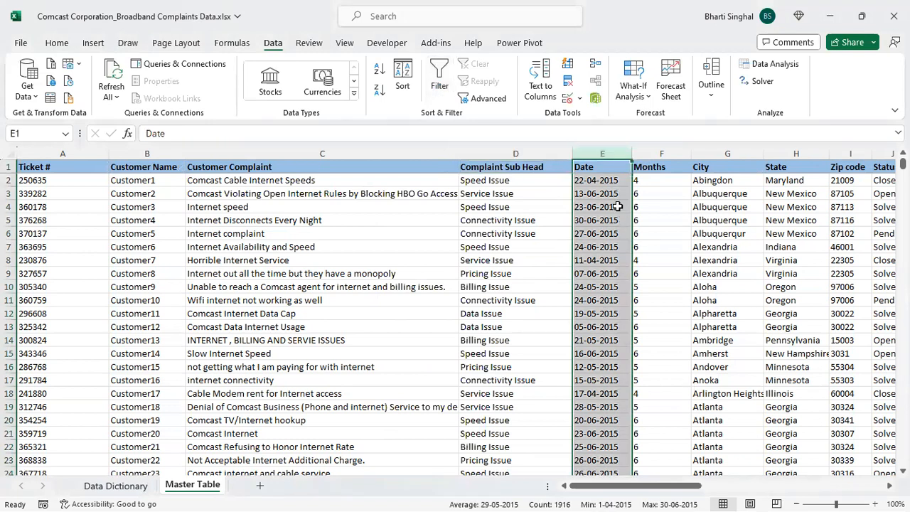
{"action": "key", "text": "ctrl+shift+l"}
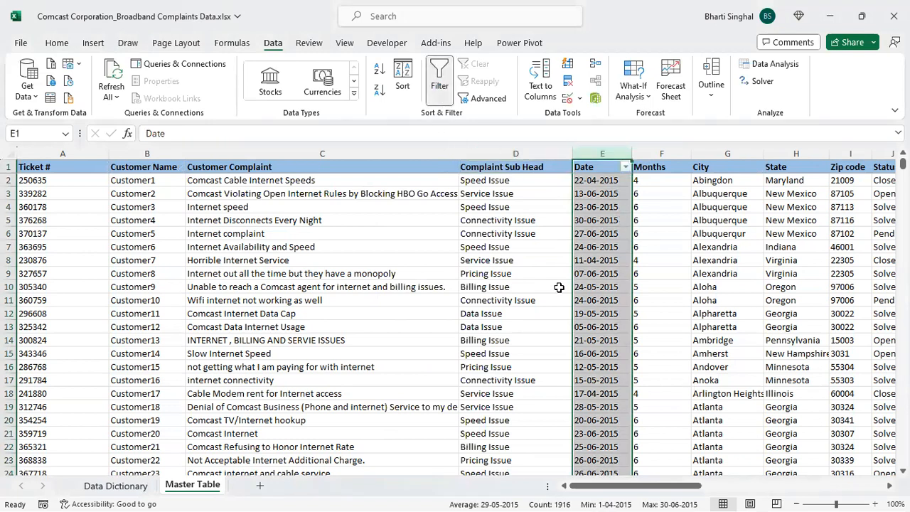
{"action": "left_click", "coordinate": [624, 166]}
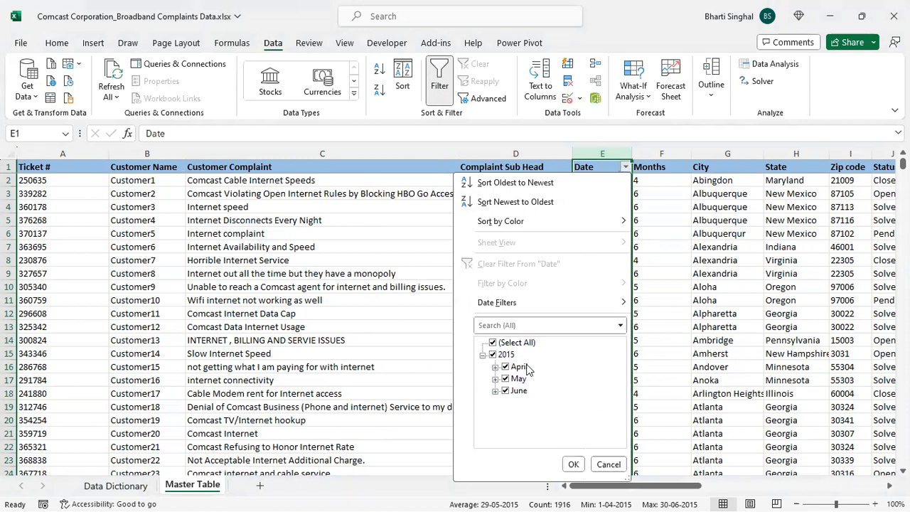
{"action": "left_click", "coordinate": [574, 463]}
- Inspect the formula behind the Months column and remove the filter from the Date column
{"action": "left_click", "coordinate": [660, 210]}
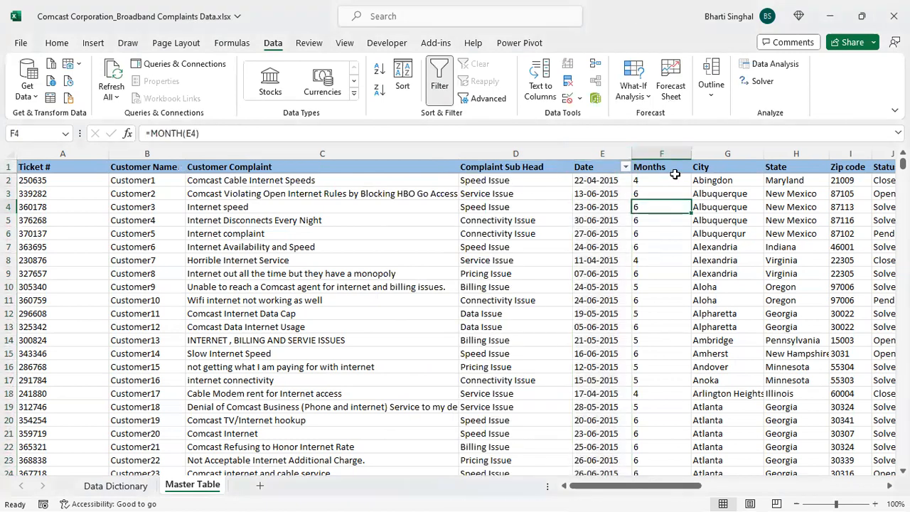
{"action": "left_click", "coordinate": [668, 154]}
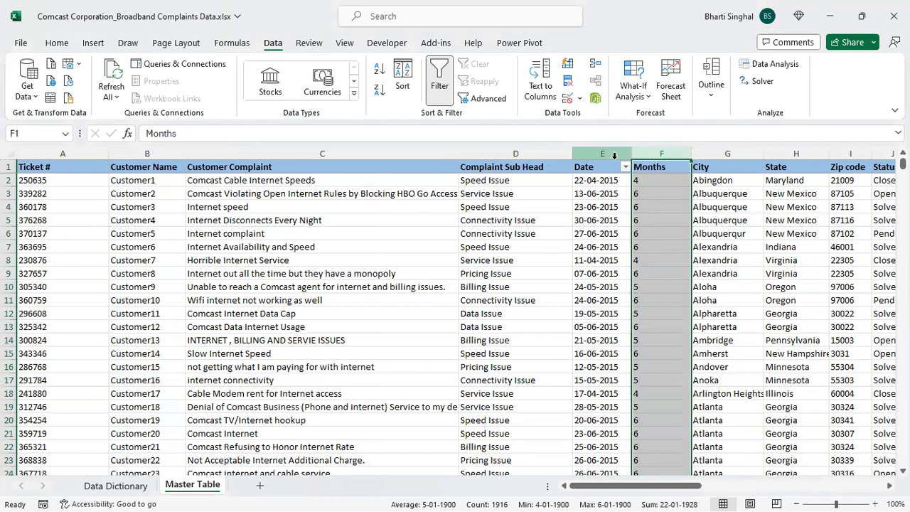
{"action": "left_click", "coordinate": [439, 78]}
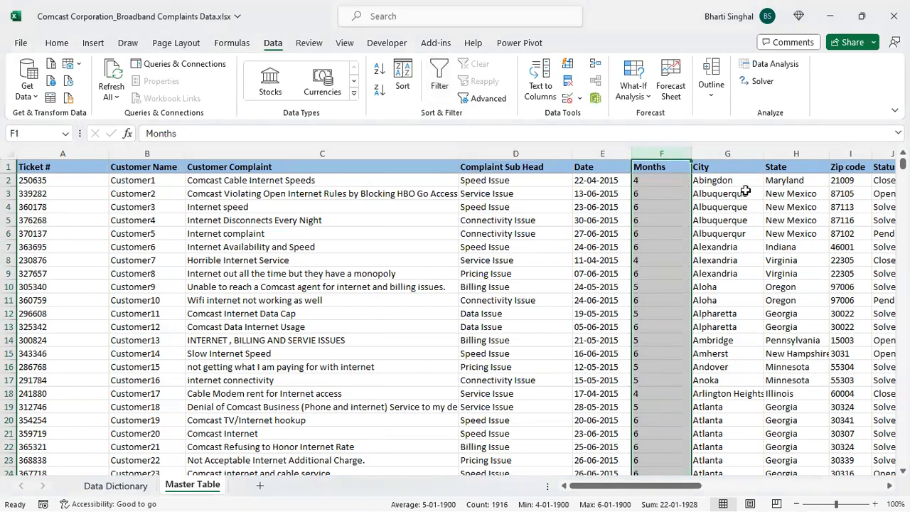
- Examine the location, Status and Description columns at the far end of the Master Table
{"action": "scroll", "coordinate": [661, 491], "scroll_direction": "right", "scroll_amount": 5}
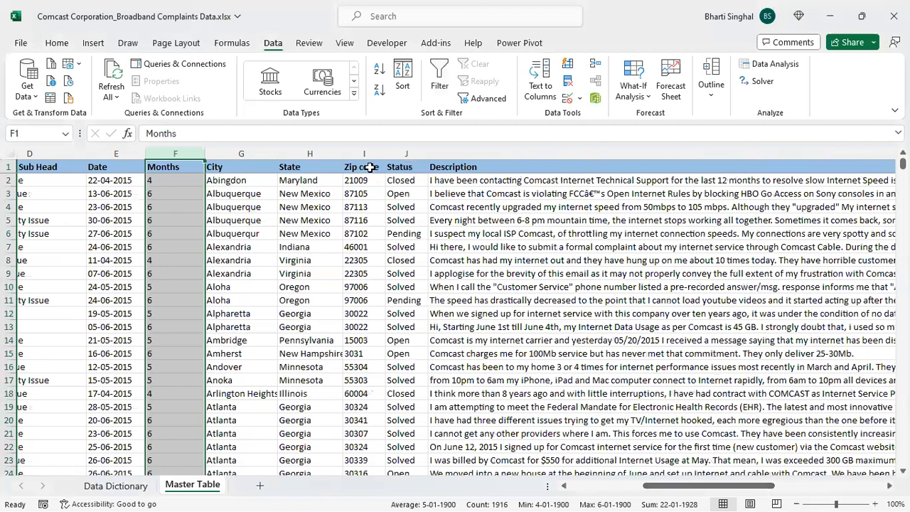
{"action": "left_click", "coordinate": [407, 166]}
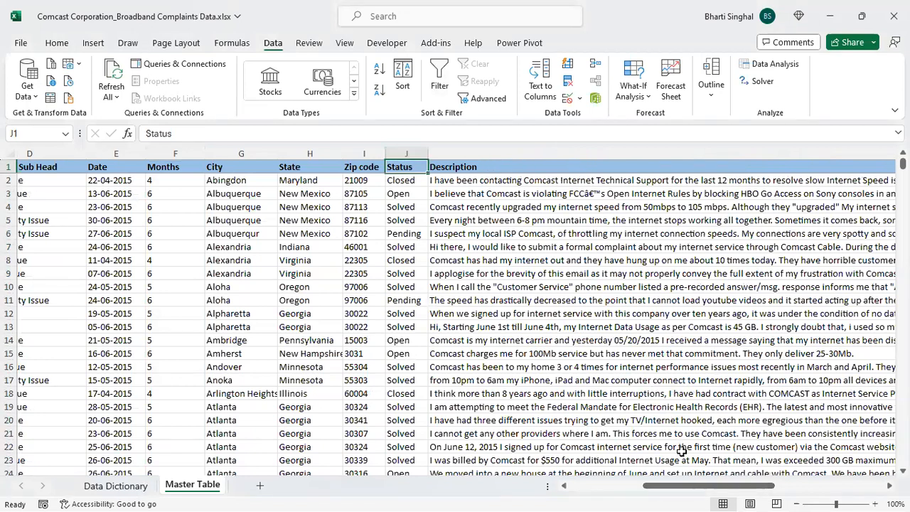
{"action": "left_click_drag", "start_coordinate": [684, 486], "coordinate": [718, 485]}
{"action": "left_click_drag", "start_coordinate": [882, 470], "coordinate": [725, 489]}
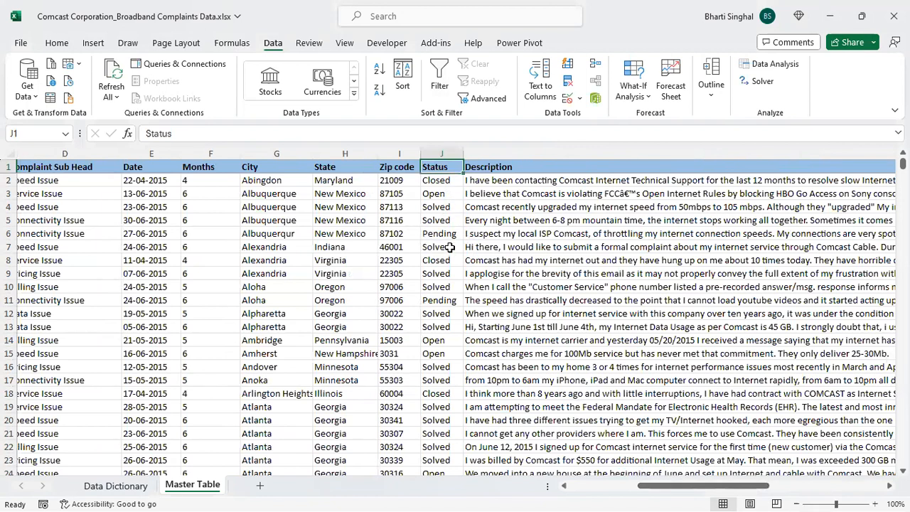
- Read the complaint status definitions on the Data Dictionary sheet and return to the first columns of the Master Table
{"action": "left_click", "coordinate": [113, 488]}
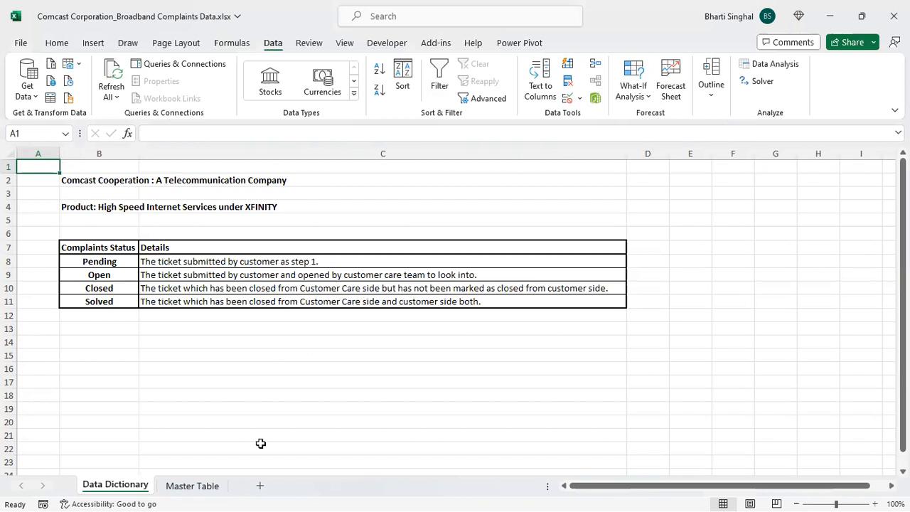
{"action": "left_click", "coordinate": [210, 487]}
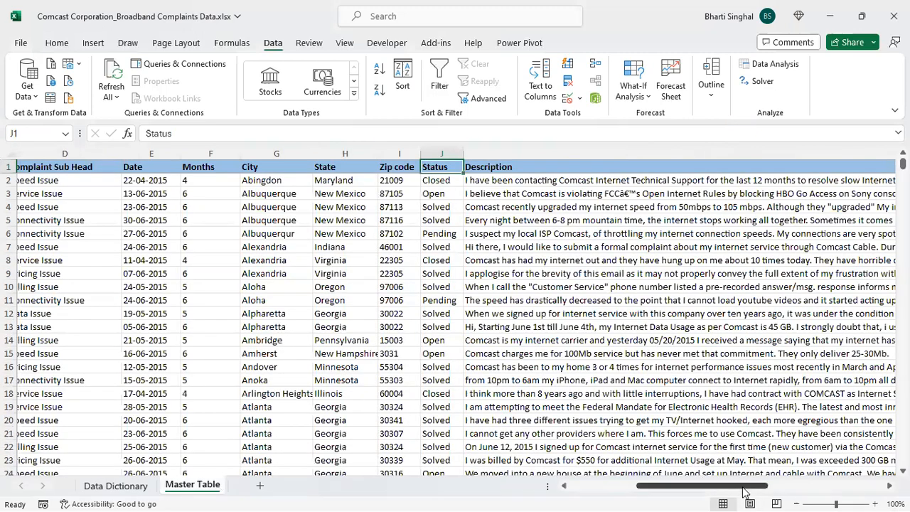
{"action": "scroll", "coordinate": [714, 497], "scroll_direction": "left", "scroll_amount": 3}
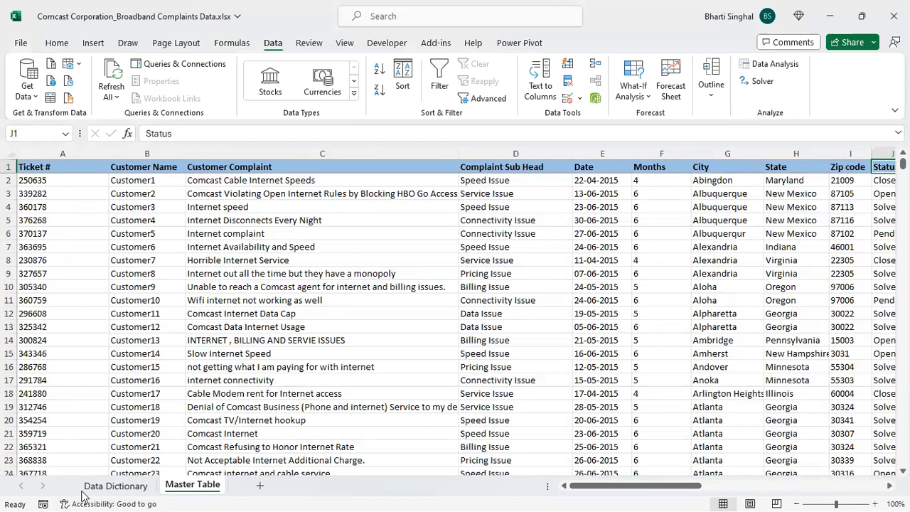
- Search Windows for "power bi", launch Power BI Desktop and dismiss its start screen
{"action": "mouse_move", "coordinate": [84, 497]}
{"action": "left_click", "coordinate": [51, 495]}
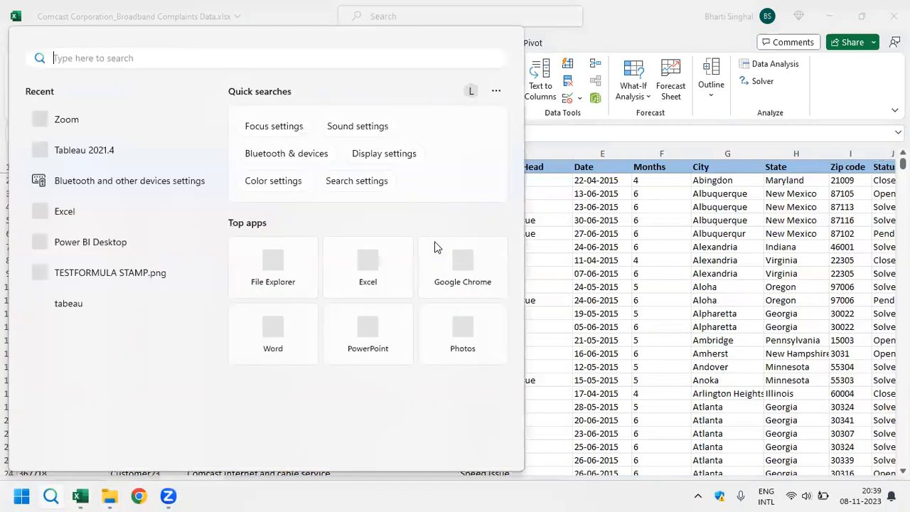
{"action": "type", "text": "power bi"}
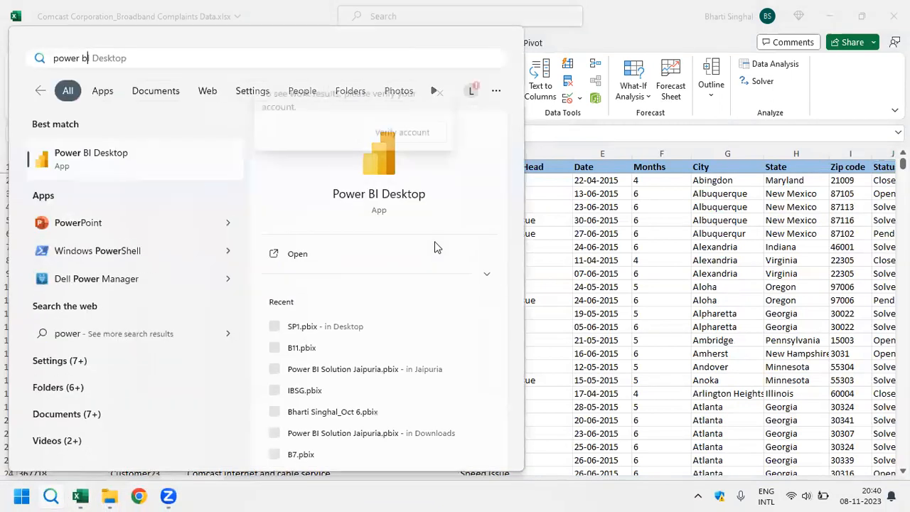
{"action": "key", "text": "Return"}
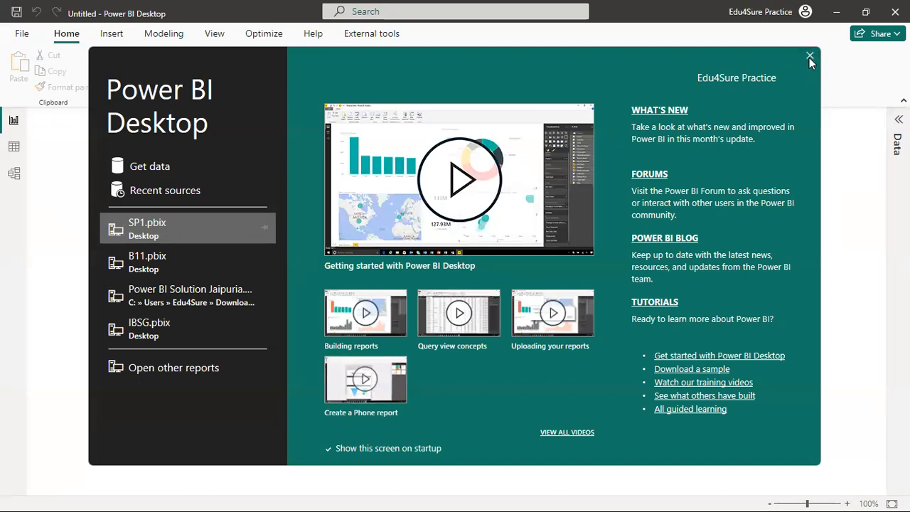
{"action": "left_click", "coordinate": [809, 55]}
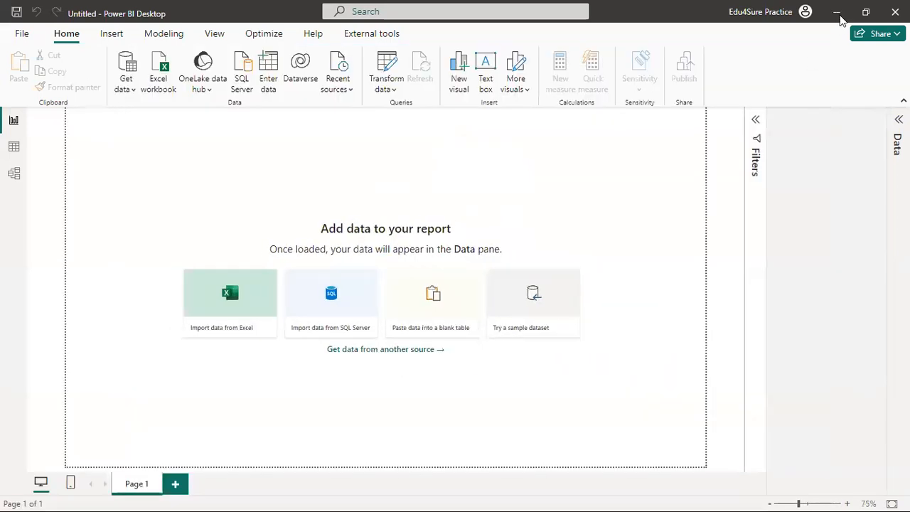
- Minimize Power BI Desktop and close the Comcast Corporation_Broadband Complaints Data.xlsx workbook in Excel
{"action": "left_click", "coordinate": [837, 12]}
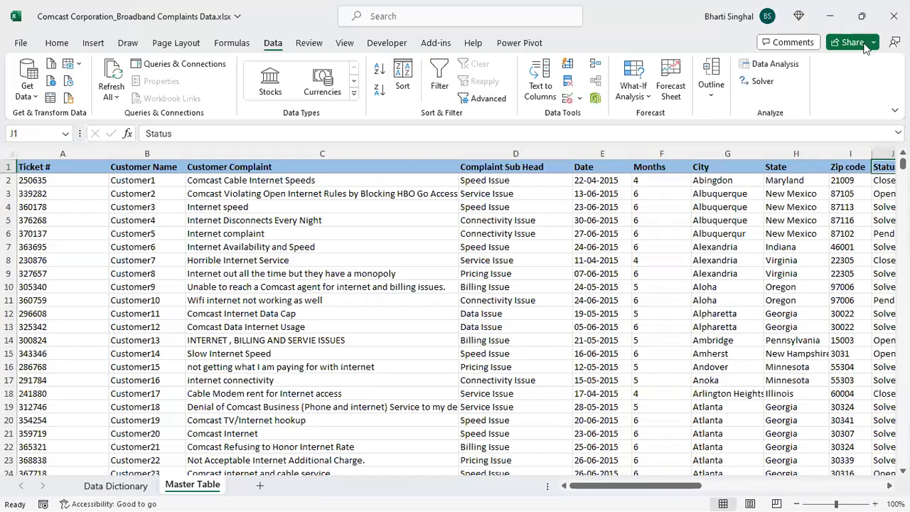
{"action": "left_click", "coordinate": [893, 16]}
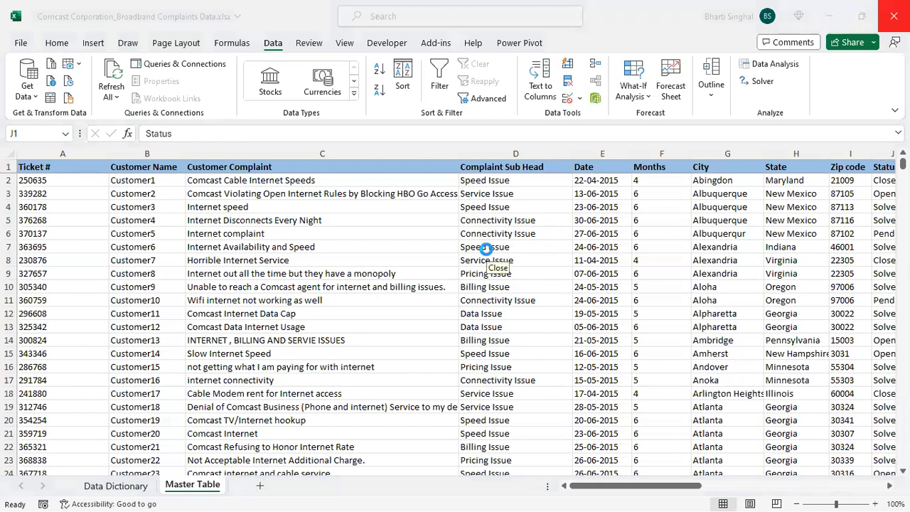
{"action": "left_click", "coordinate": [465, 285]}
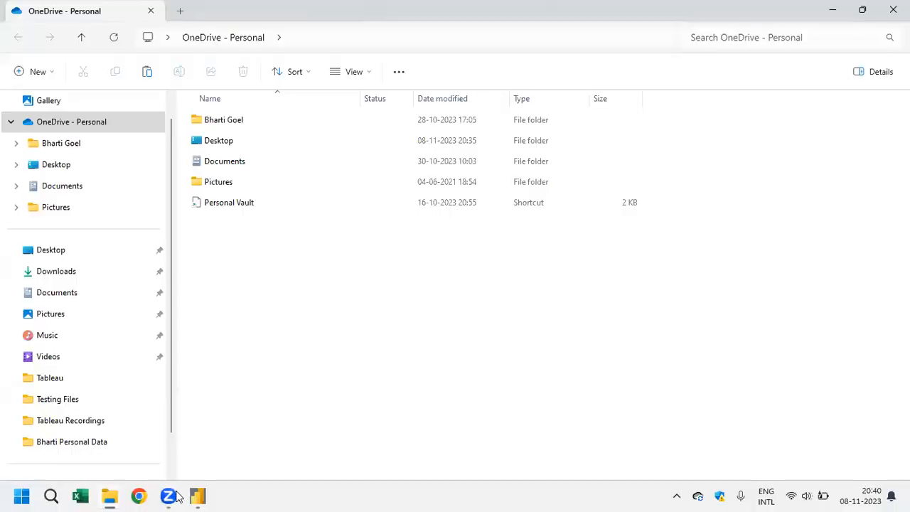
- Switch to Power BI Desktop and save the blank report as "Operations Dashborad"
{"action": "left_click", "coordinate": [199, 496]}
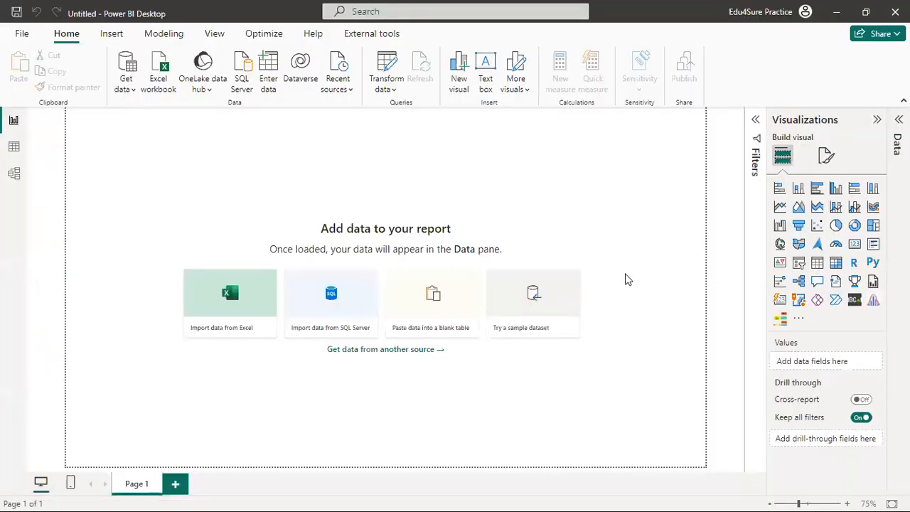
{"action": "left_click", "coordinate": [22, 33]}
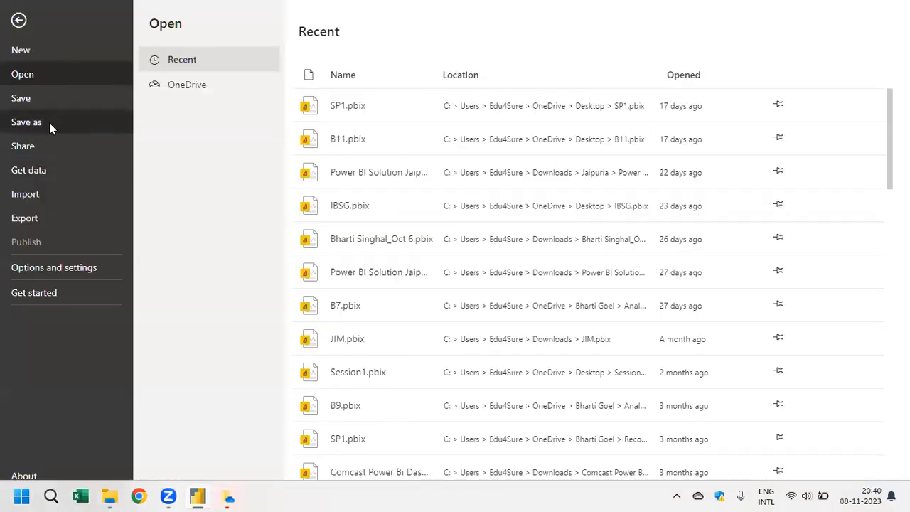
{"action": "left_click", "coordinate": [49, 122]}
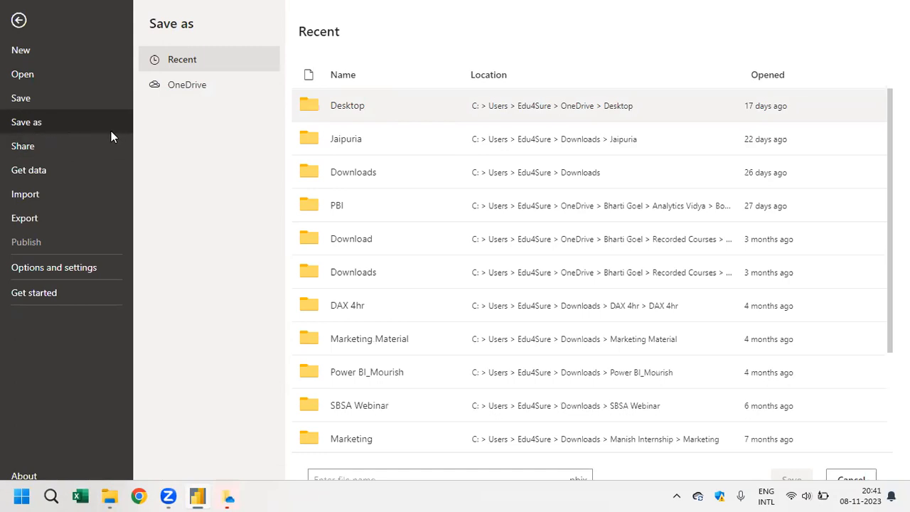
{"action": "scroll", "coordinate": [480, 354], "scroll_direction": "down", "scroll_amount": 3}
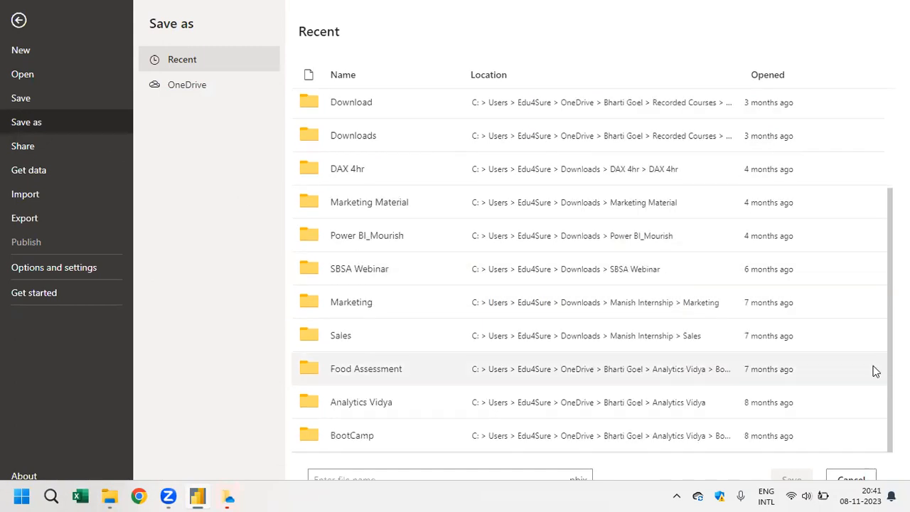
{"action": "left_click", "coordinate": [439, 472]}
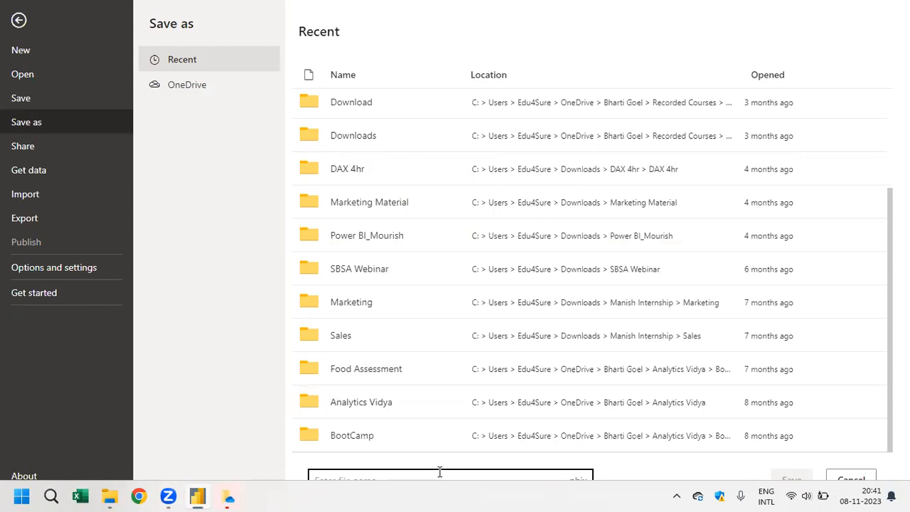
{"action": "type", "text": "Or"}
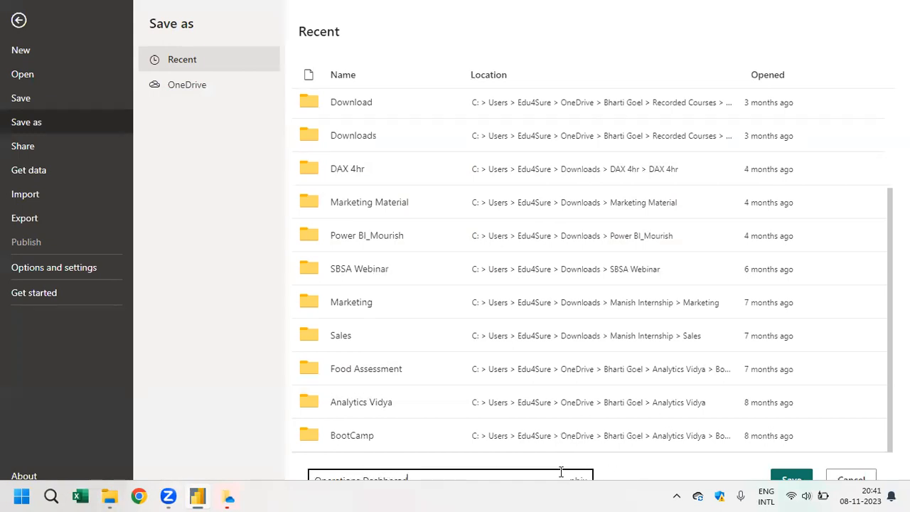
{"action": "left_click", "coordinate": [789, 481]}
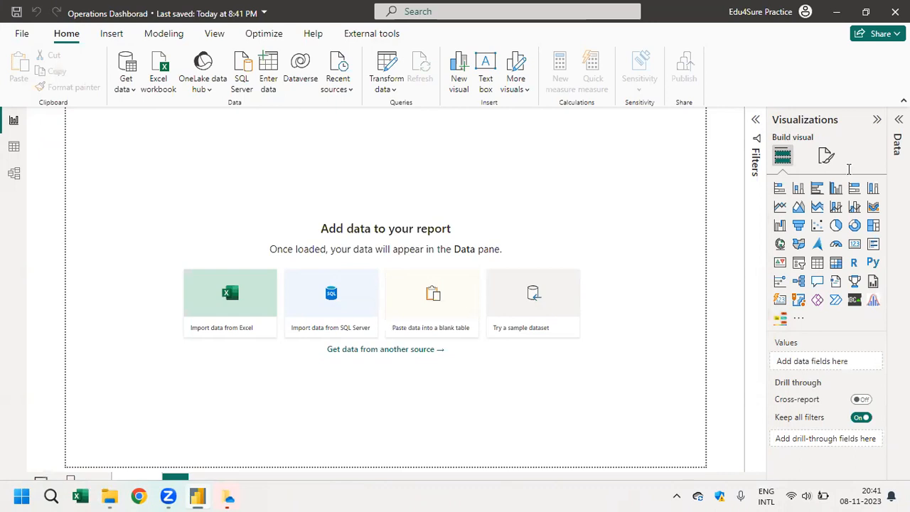
- Try out collapsing and expanding the Filters, Visualizations and Data panes, leaving Visualizations and Data expanded
{"action": "left_click", "coordinate": [898, 120]}
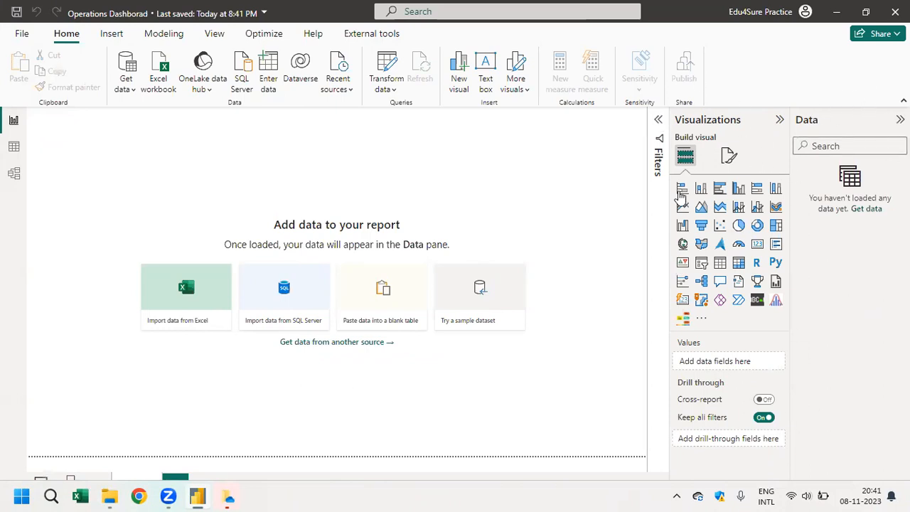
{"action": "left_click", "coordinate": [657, 139]}
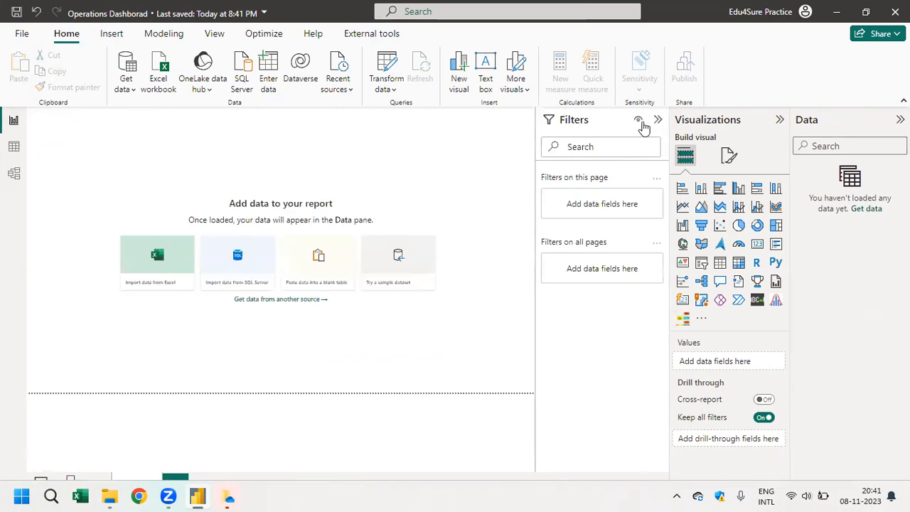
{"action": "left_click", "coordinate": [657, 119]}
{"action": "left_click", "coordinate": [779, 119]}
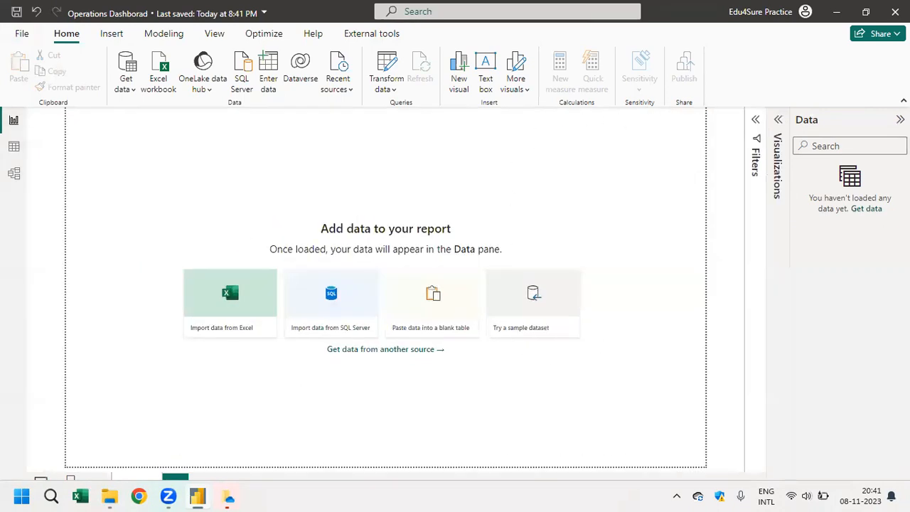
{"action": "left_click", "coordinate": [899, 119]}
{"action": "left_click", "coordinate": [875, 120]}
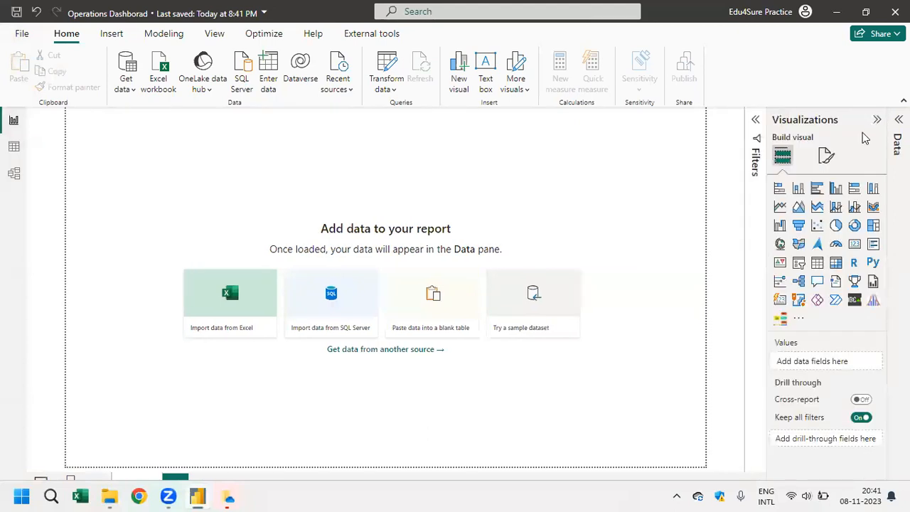
{"action": "left_click", "coordinate": [899, 120]}
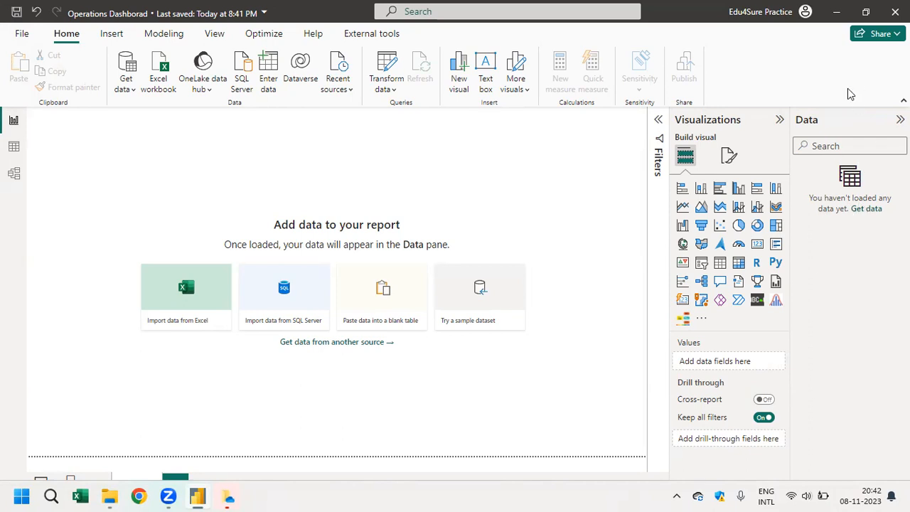
- Examine the data connectors offered under File, Database, Microsoft Fabric, Power Platform, Azure, Online Services and Other, ending on the full list
{"action": "left_click", "coordinate": [873, 211]}
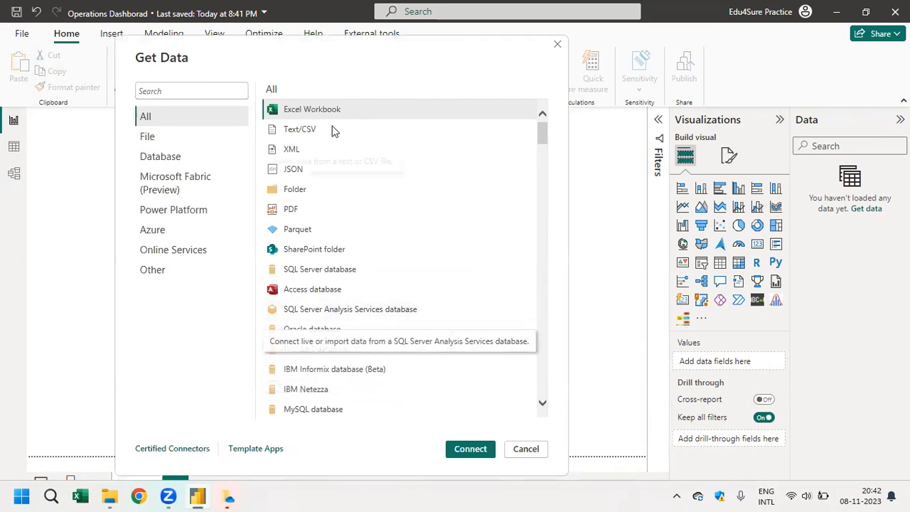
{"action": "left_click_drag", "start_coordinate": [542, 131], "coordinate": [597, 109]}
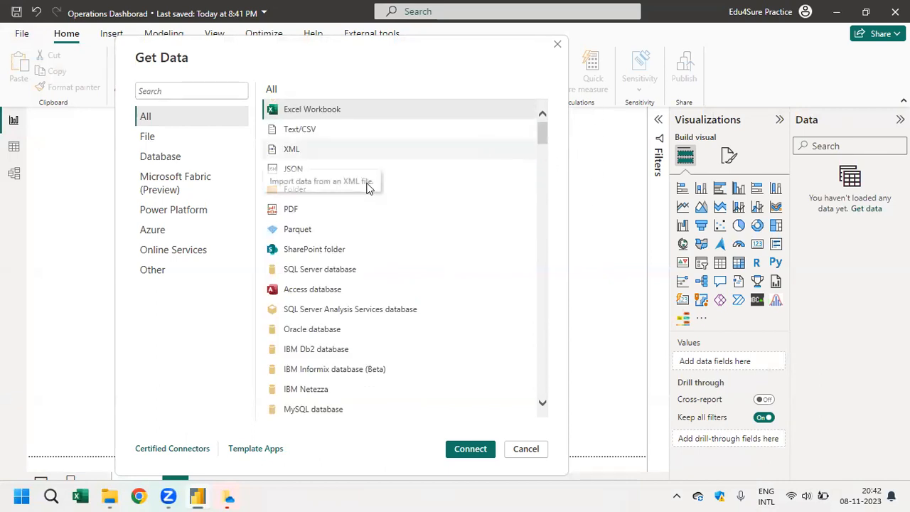
{"action": "left_click", "coordinate": [171, 138]}
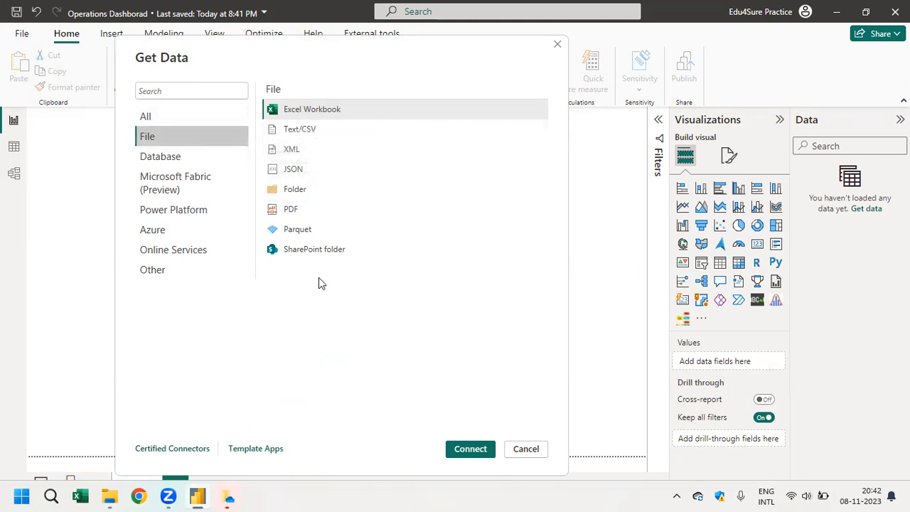
{"action": "left_click", "coordinate": [172, 154]}
{"action": "left_click", "coordinate": [213, 183]}
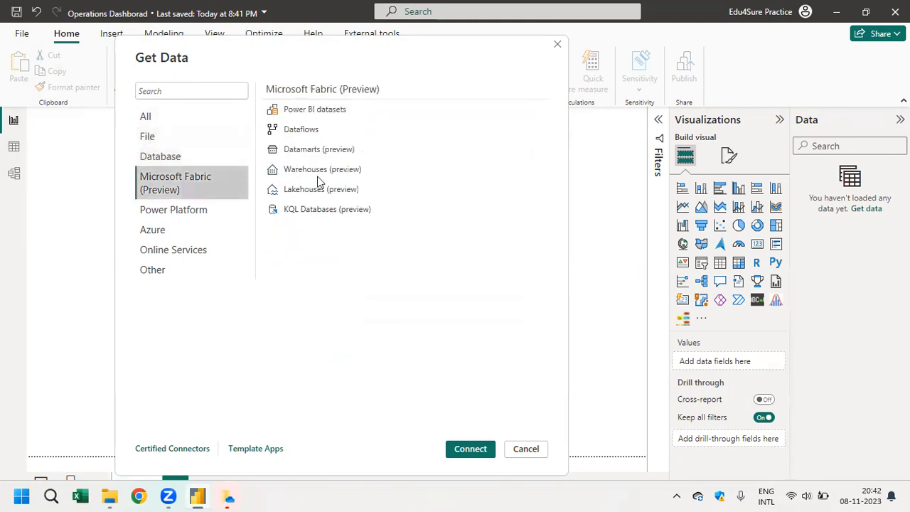
{"action": "left_click", "coordinate": [182, 211]}
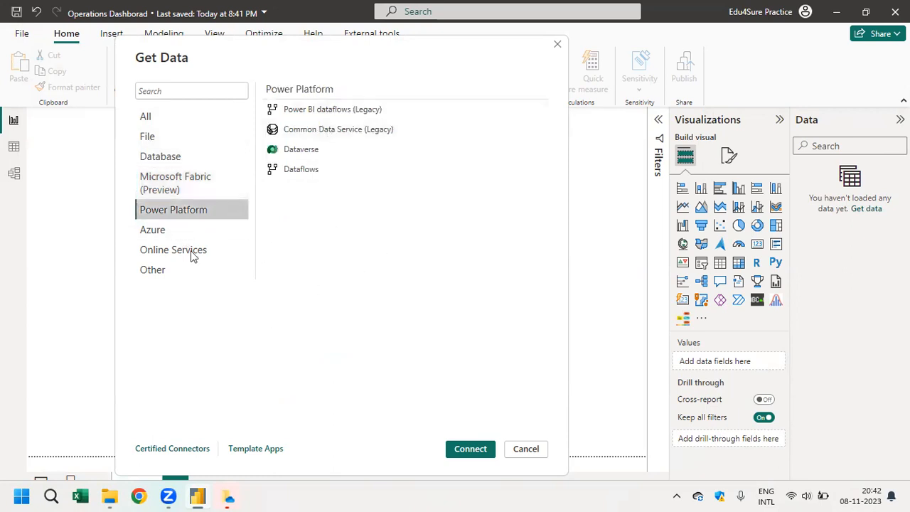
{"action": "left_click", "coordinate": [186, 229]}
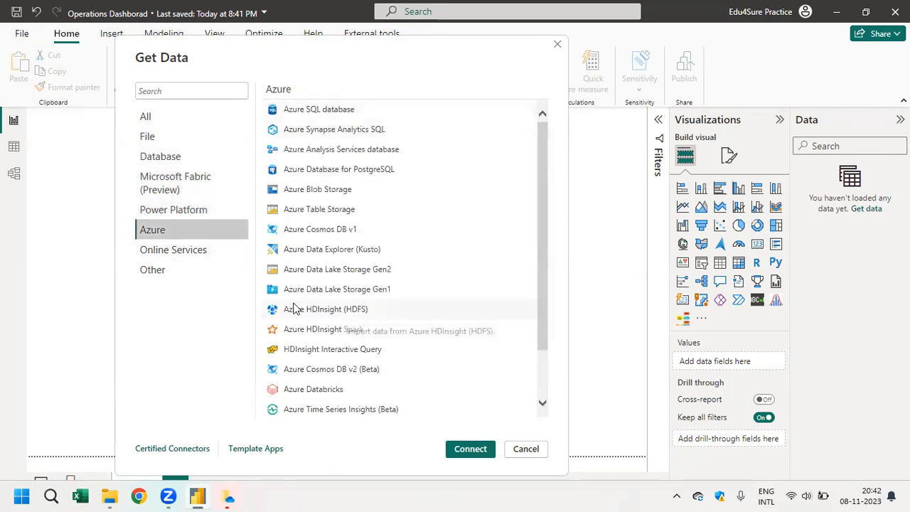
{"action": "left_click", "coordinate": [199, 250]}
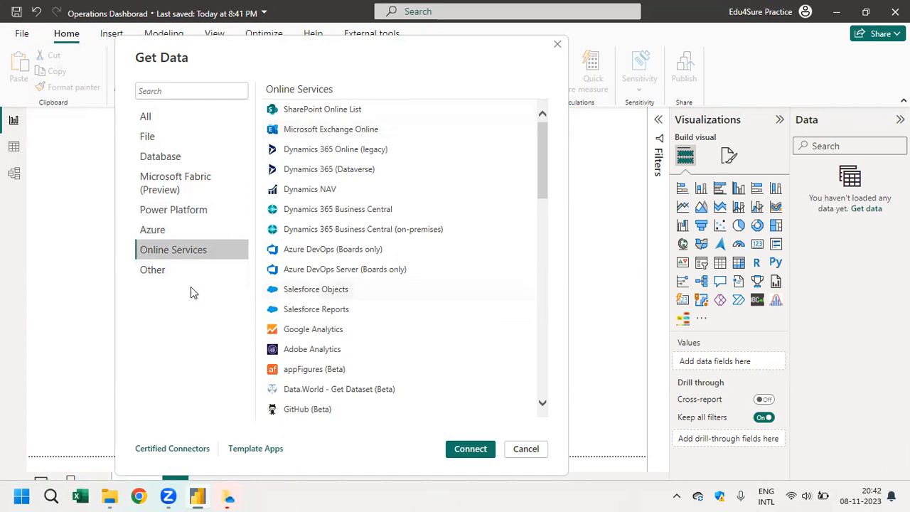
{"action": "left_click", "coordinate": [170, 278]}
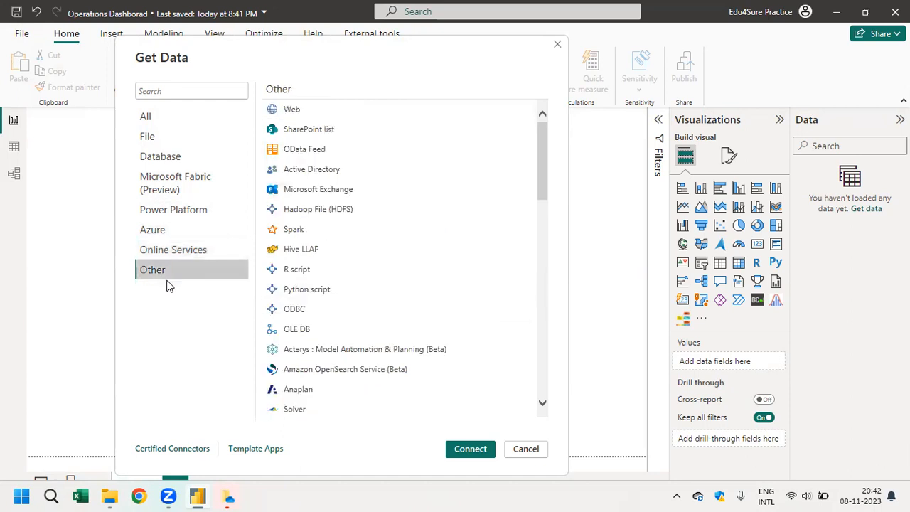
{"action": "left_click", "coordinate": [179, 116]}
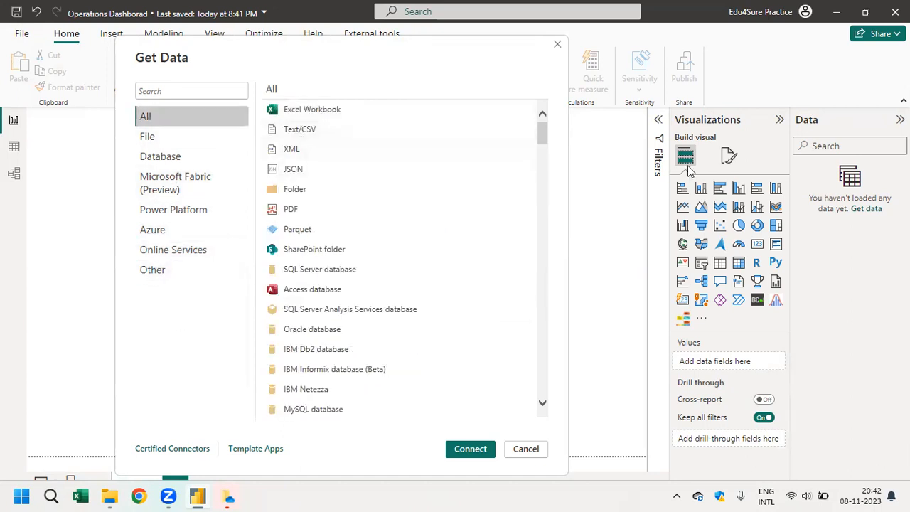
- Import the Master Table from the Comcast Corporation_Broadband Complaints Data.xlsx Excel workbook on the Desktop
{"action": "left_click", "coordinate": [294, 111]}
{"action": "left_click", "coordinate": [472, 449]}
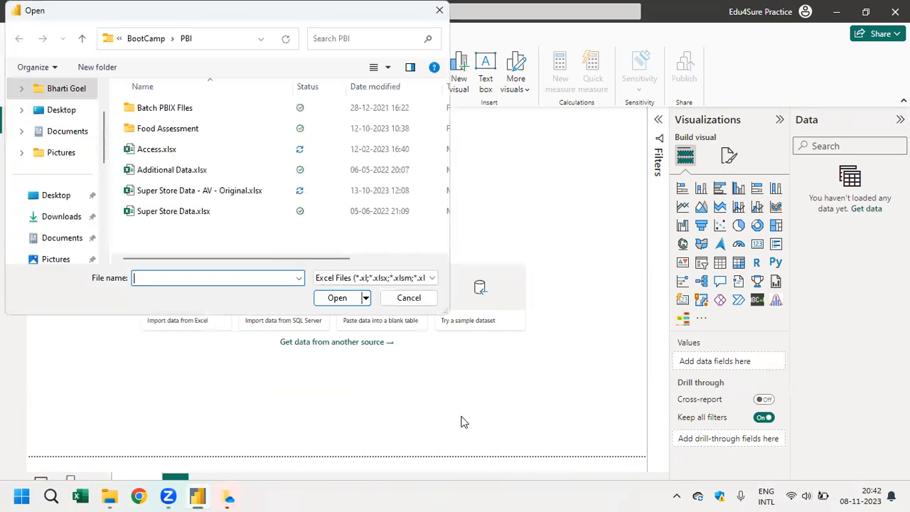
{"action": "left_click", "coordinate": [64, 111]}
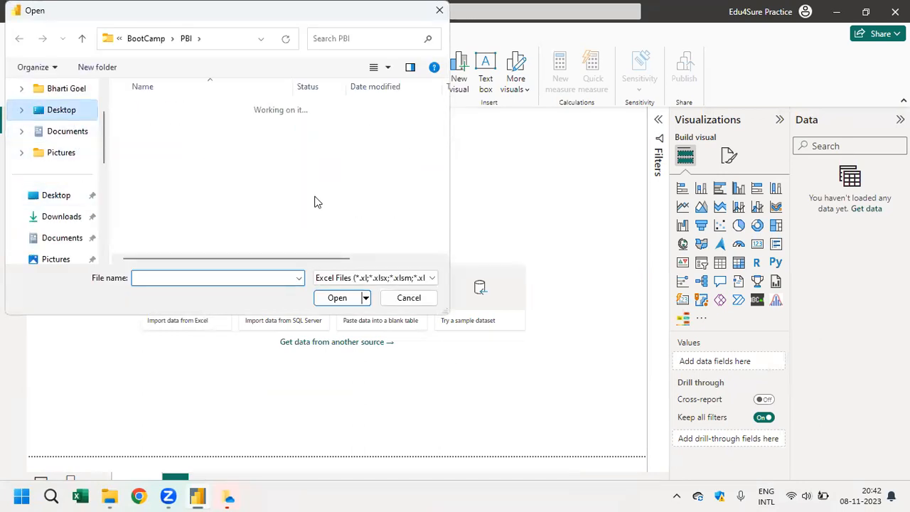
{"action": "left_click", "coordinate": [238, 151]}
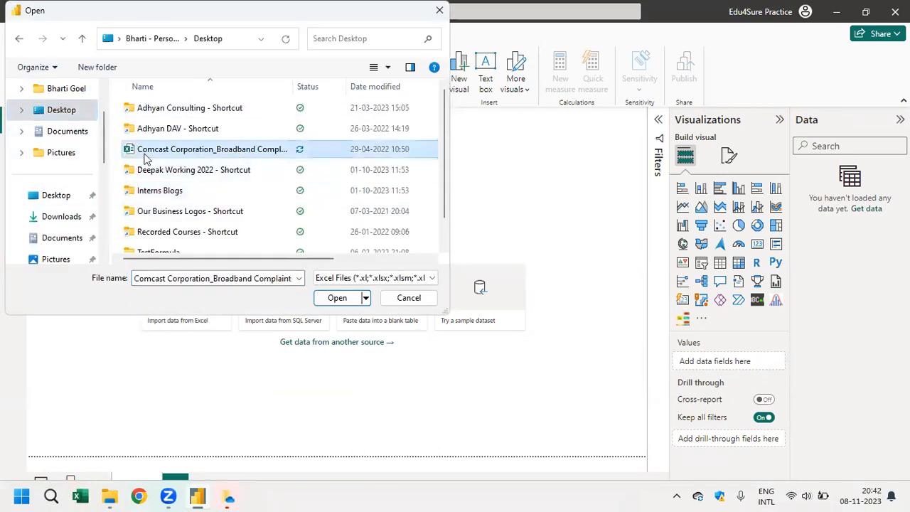
{"action": "left_click", "coordinate": [337, 298]}
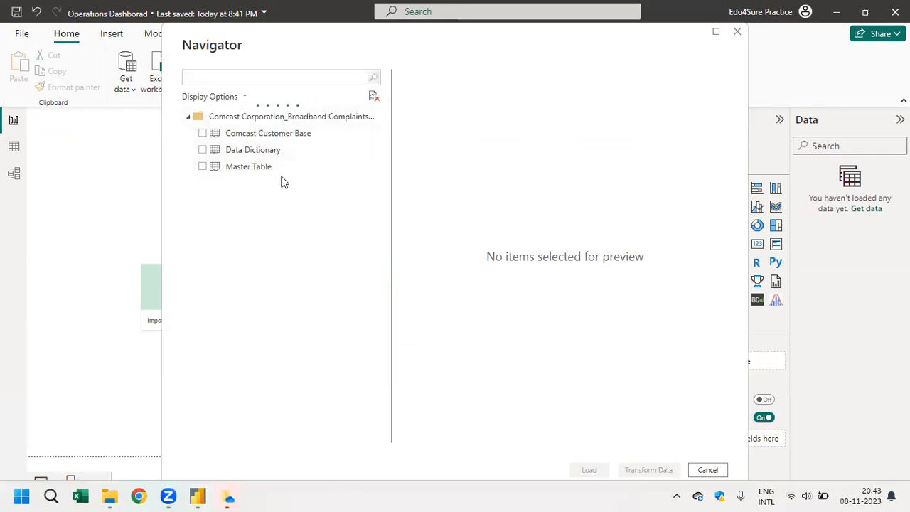
{"action": "left_click", "coordinate": [203, 167]}
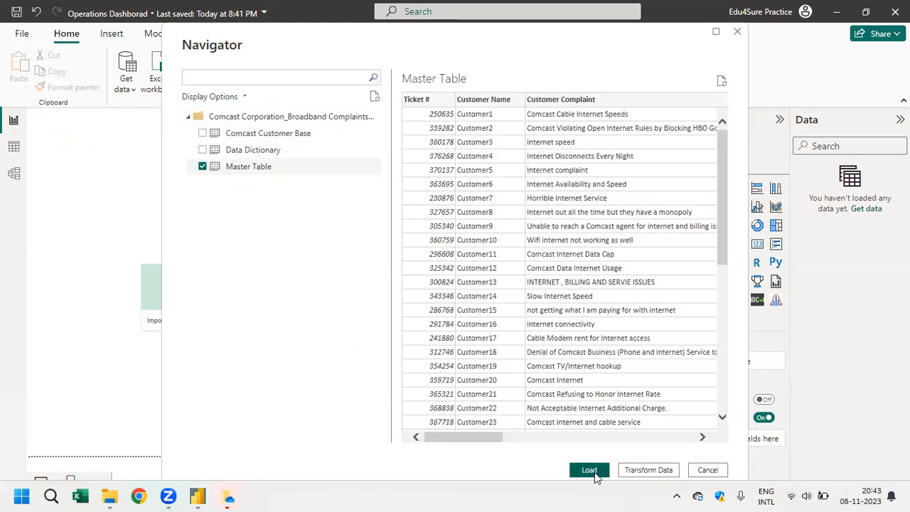
{"action": "left_click", "coordinate": [592, 471]}
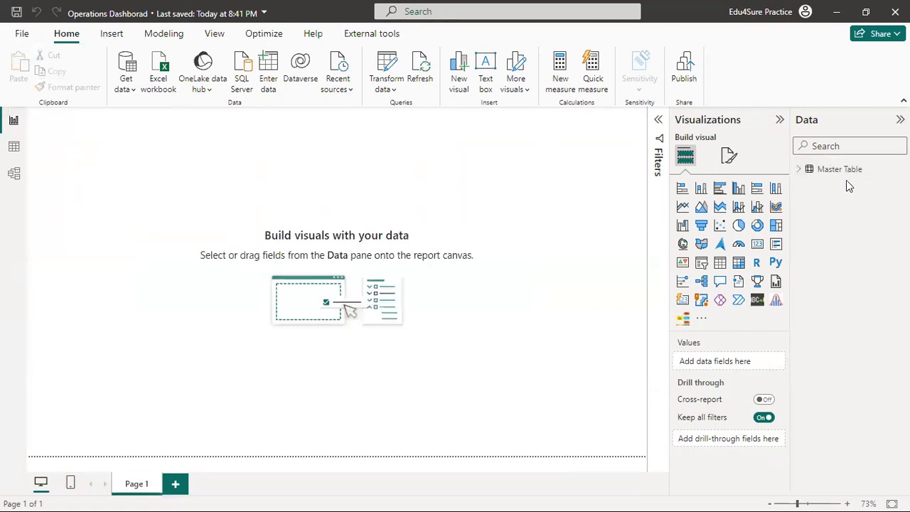
- Expand the Master Table fields and the Date Hierarchy, and adjust the Data pane's width to read the field names
{"action": "left_click", "coordinate": [798, 169]}
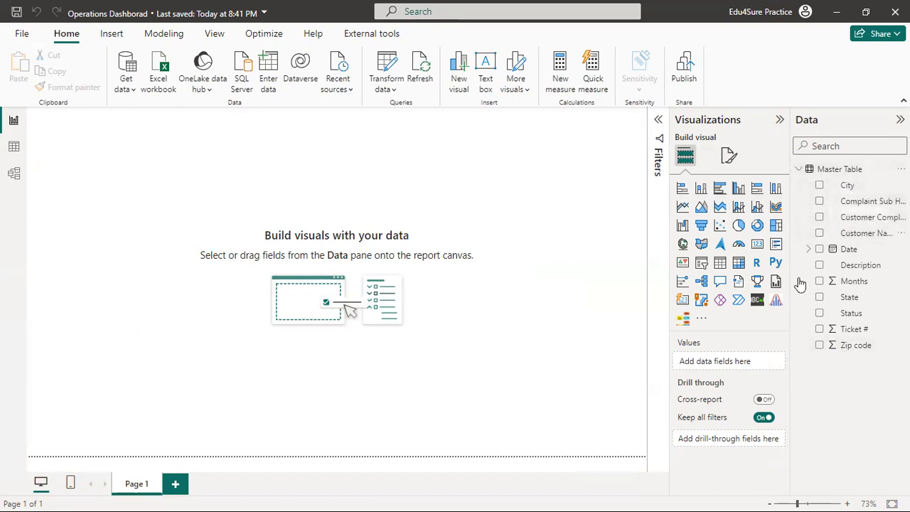
{"action": "left_click_drag", "start_coordinate": [791, 242], "coordinate": [660, 243]}
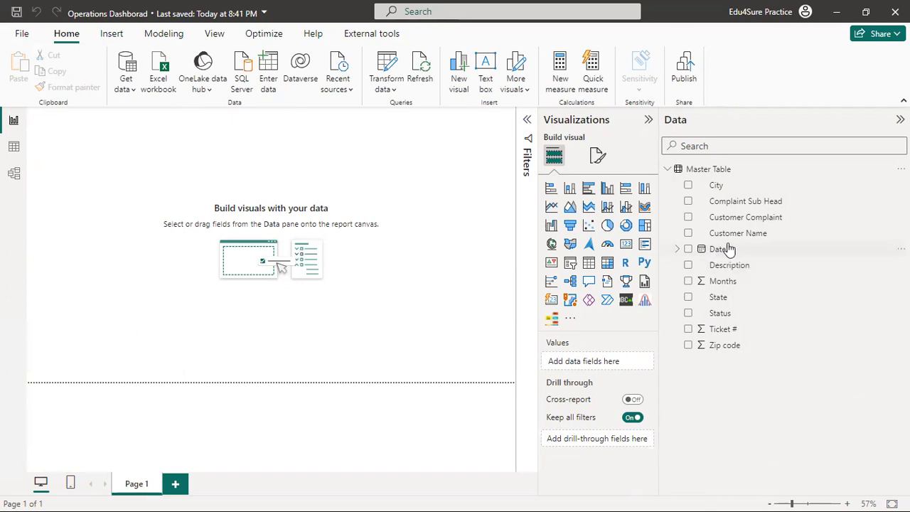
{"action": "left_click", "coordinate": [676, 249]}
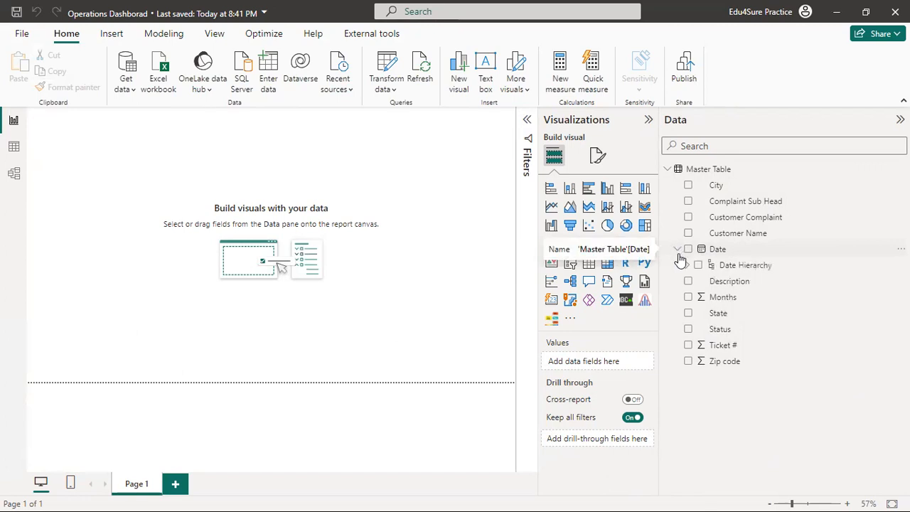
{"action": "left_click", "coordinate": [686, 265]}
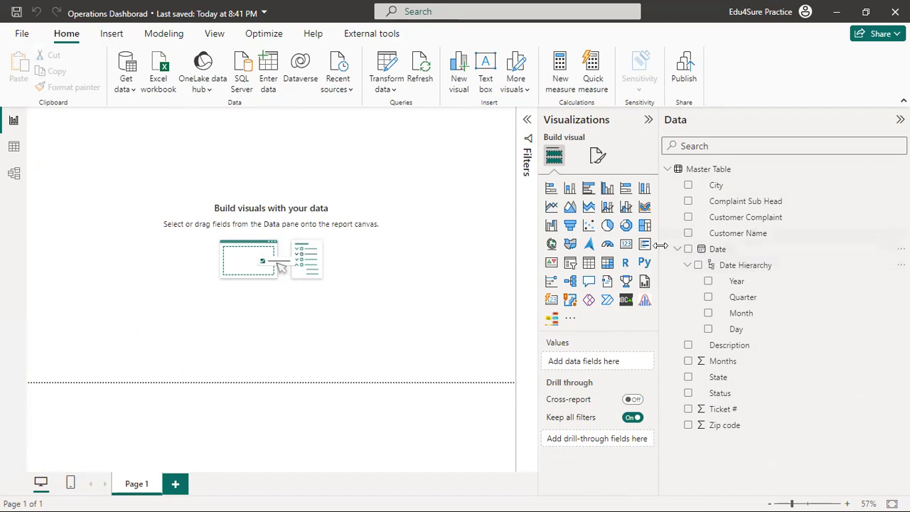
{"action": "left_click_drag", "start_coordinate": [669, 245], "coordinate": [731, 245]}
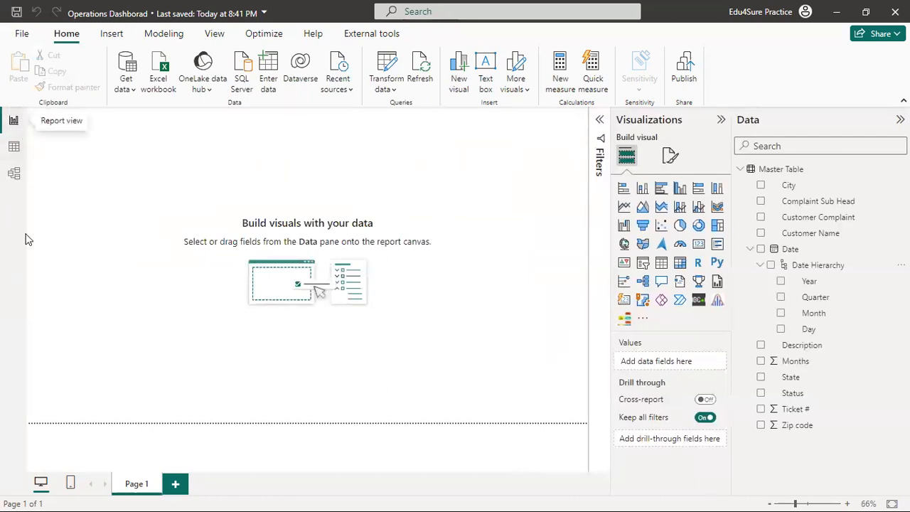
- Inspect the loaded Master Table with its Complaint Sub Head column in Table view, and open the Model view
{"action": "left_click", "coordinate": [14, 150]}
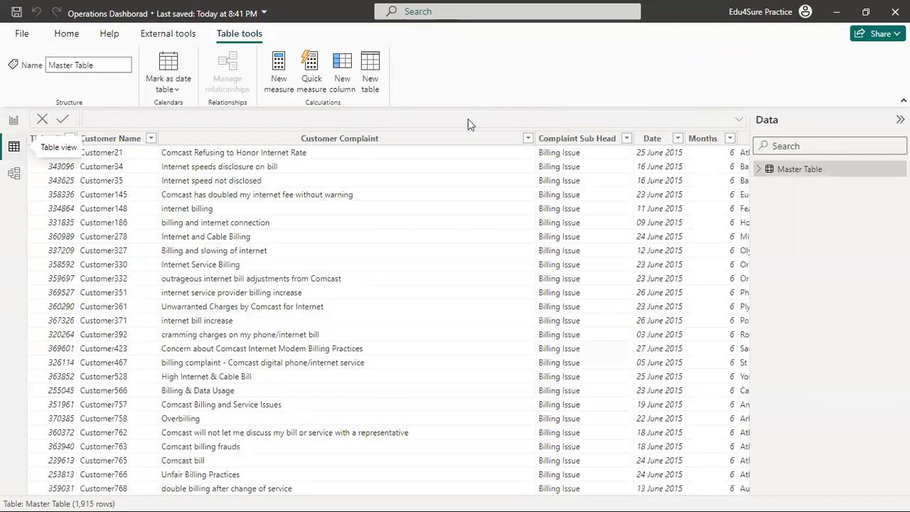
{"action": "left_click", "coordinate": [538, 141]}
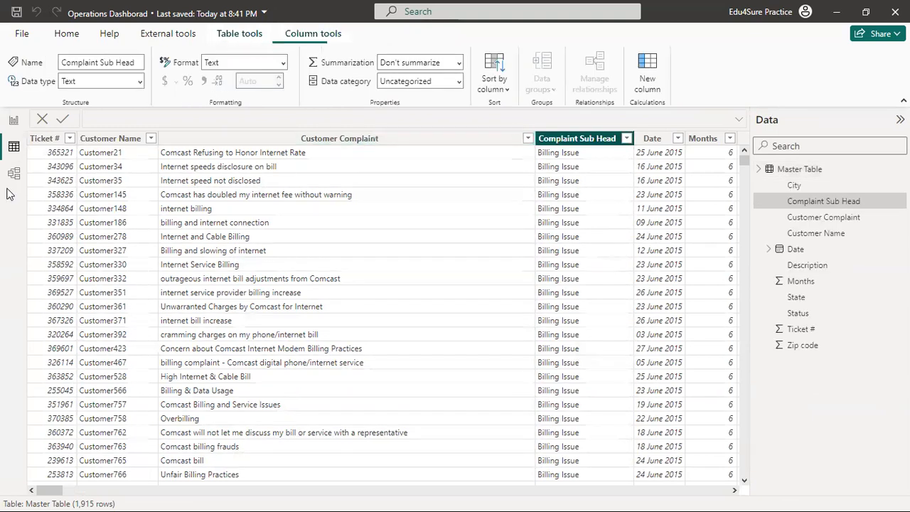
{"action": "left_click", "coordinate": [14, 174]}
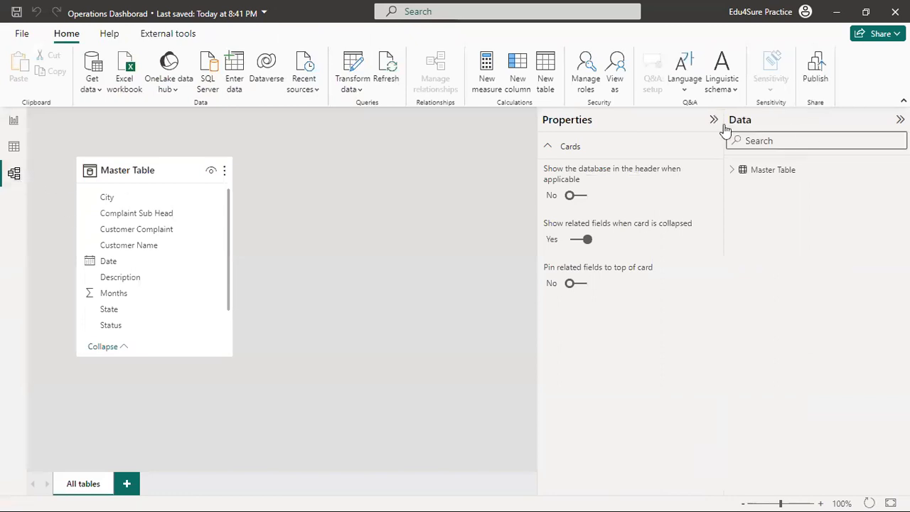
- Collapse the Properties pane in Model view and return to Report view with the Visualizations pane expanded
{"action": "left_click", "coordinate": [712, 120]}
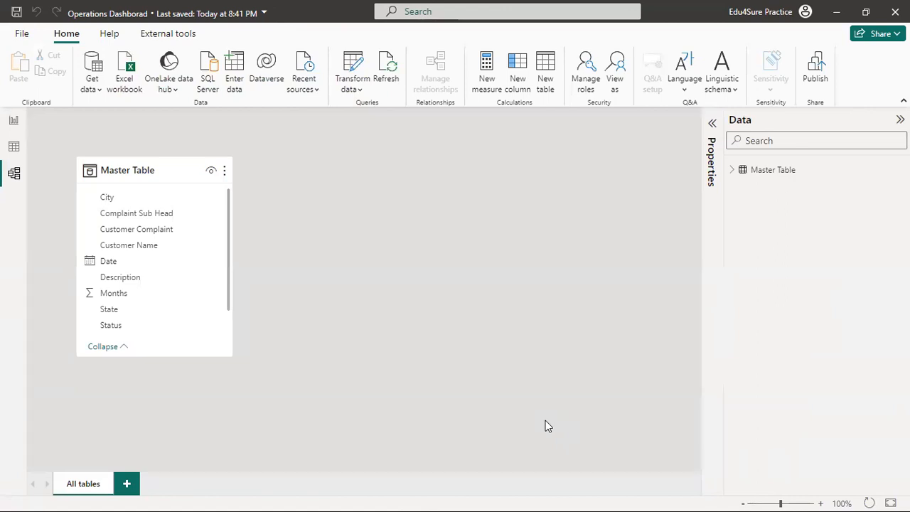
{"action": "left_click", "coordinate": [14, 120]}
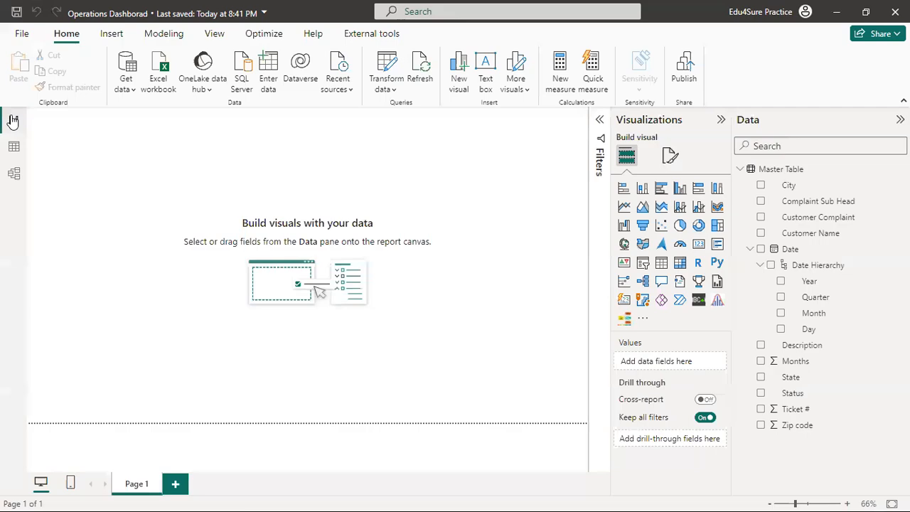
{"action": "left_click", "coordinate": [719, 122]}
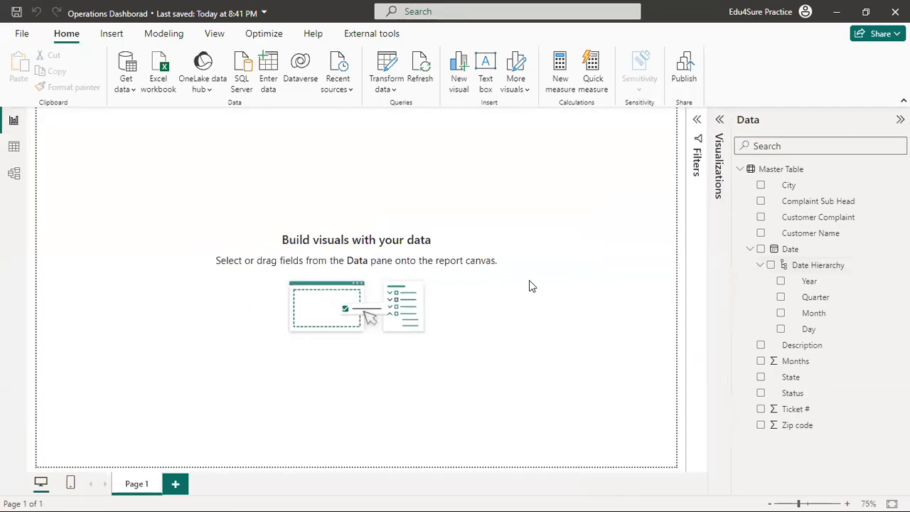
{"action": "left_click", "coordinate": [721, 121]}
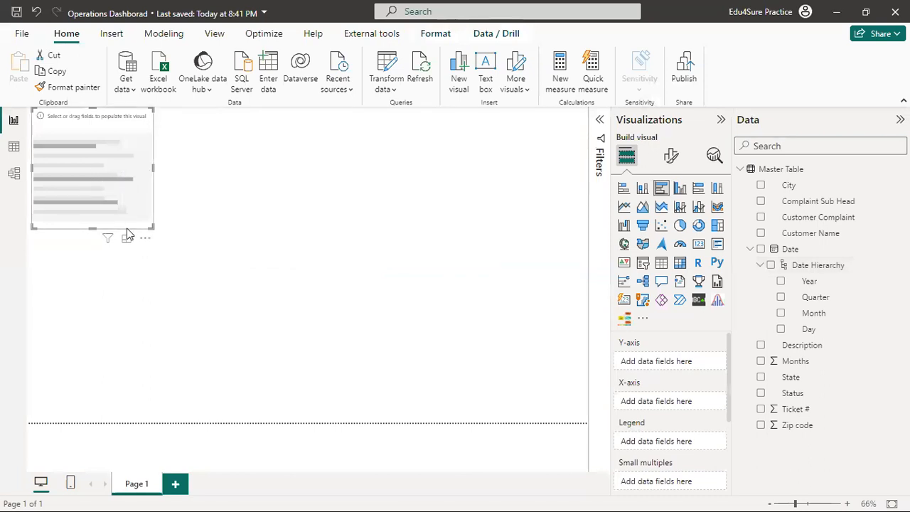
- Enlarge the new clustered bar chart and assign Status to its Y-axis and the count of Status to its X-axis
{"action": "left_click_drag", "start_coordinate": [152, 230], "coordinate": [398, 347]}
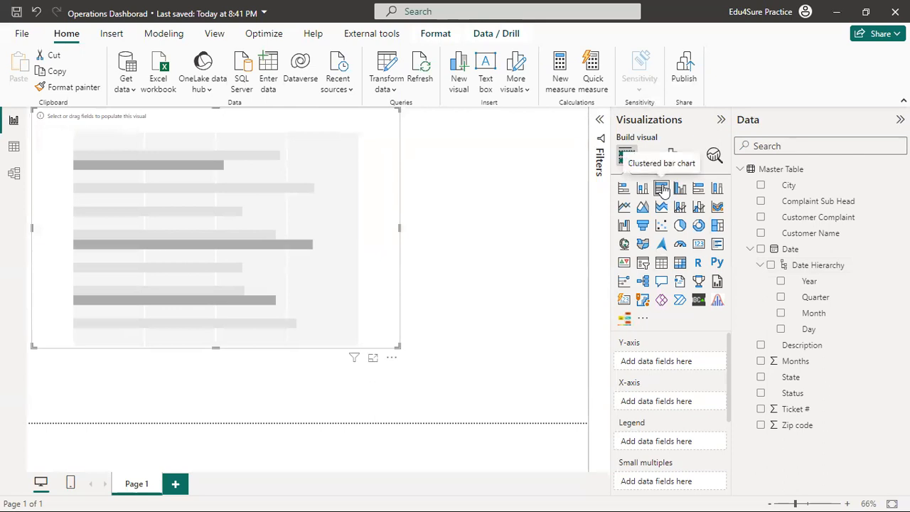
{"action": "left_click", "coordinate": [759, 379]}
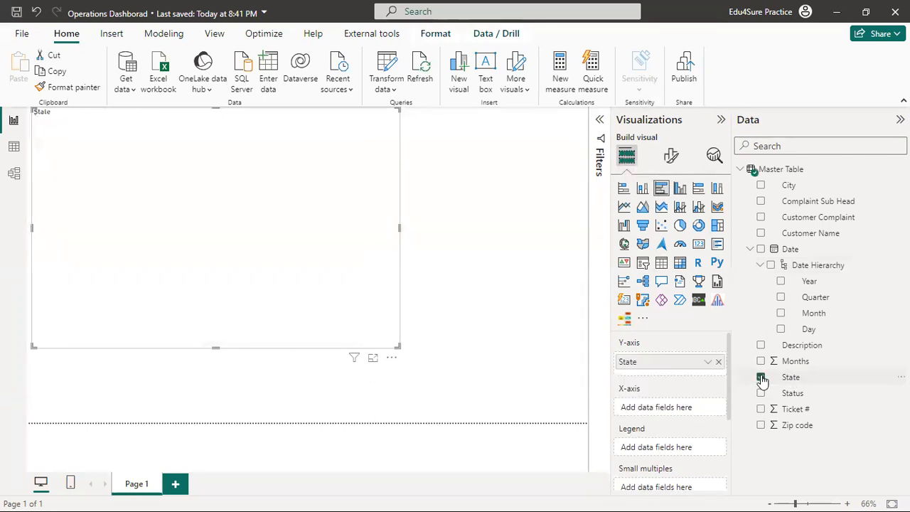
{"action": "left_click", "coordinate": [761, 378]}
{"action": "left_click", "coordinate": [760, 393]}
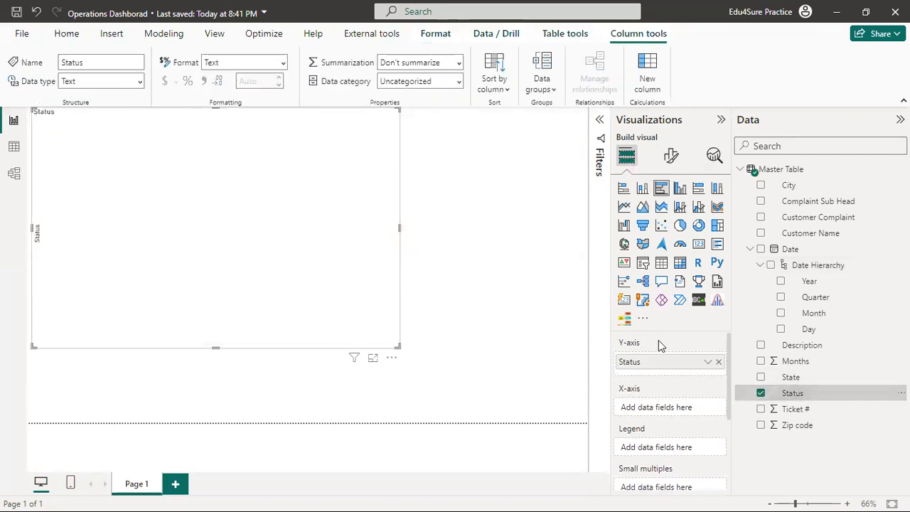
{"action": "left_click_drag", "start_coordinate": [793, 398], "coordinate": [663, 415]}
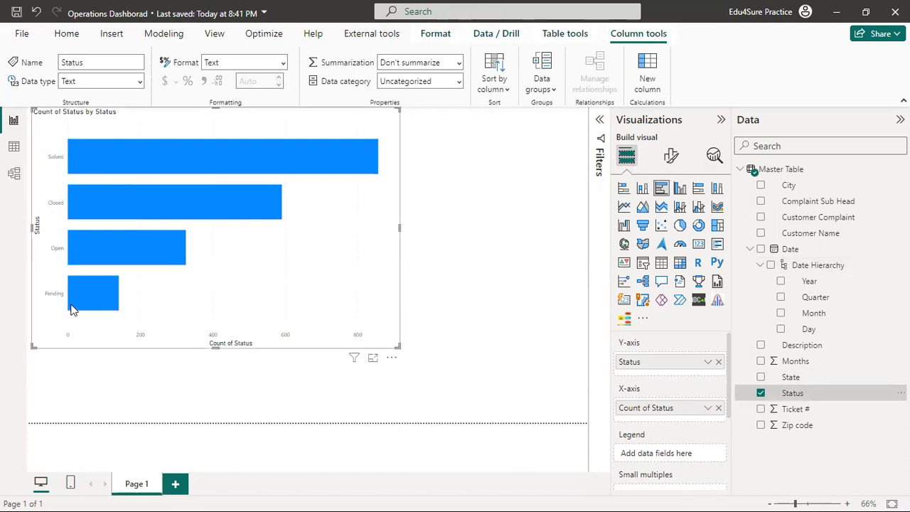
- Check the count behind each status bar and shrink the chart into the upper-left part of the report page
{"action": "mouse_move", "coordinate": [277, 151]}
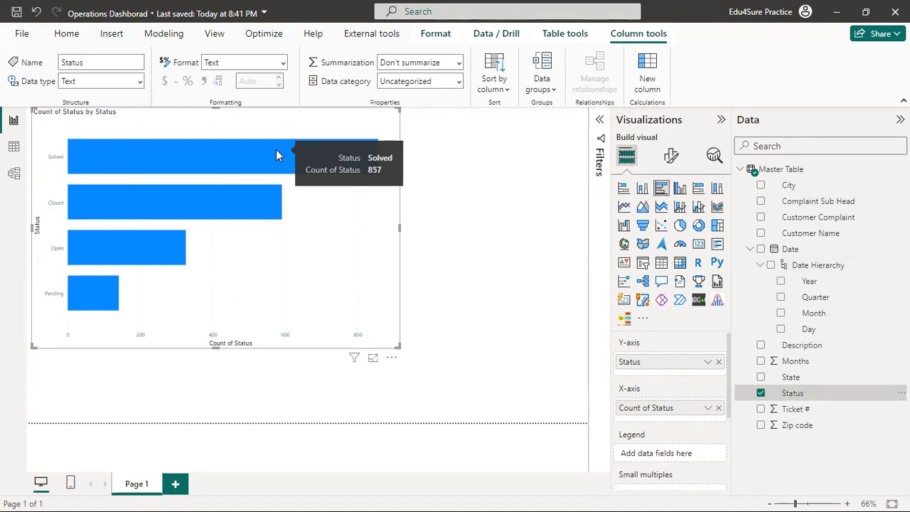
{"action": "mouse_move", "coordinate": [216, 207]}
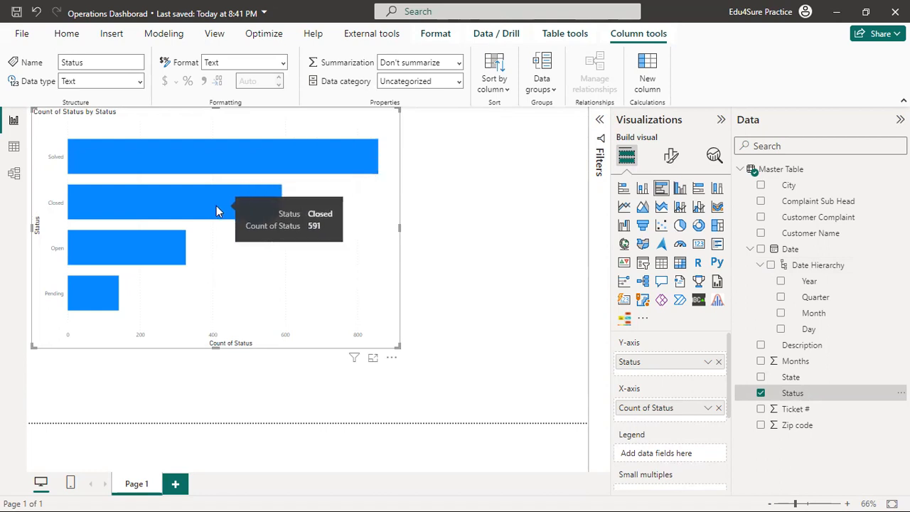
{"action": "mouse_move", "coordinate": [148, 250]}
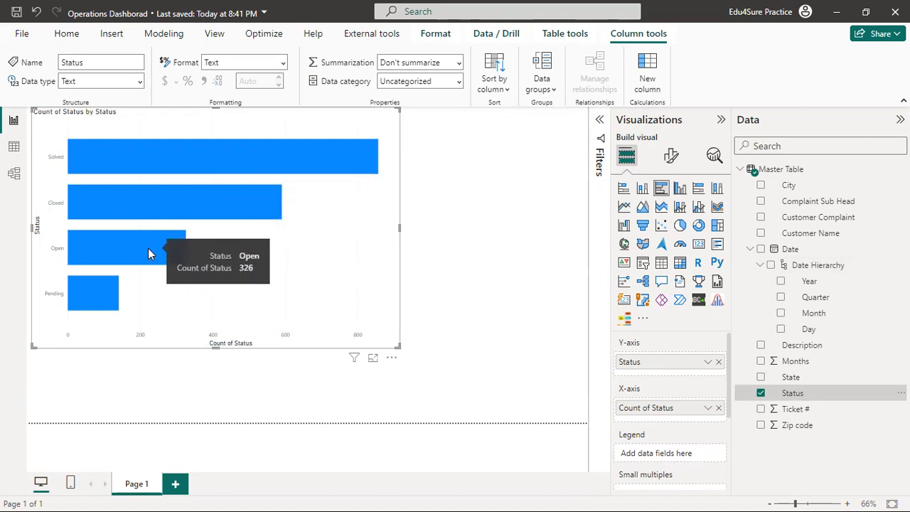
{"action": "mouse_move", "coordinate": [105, 304]}
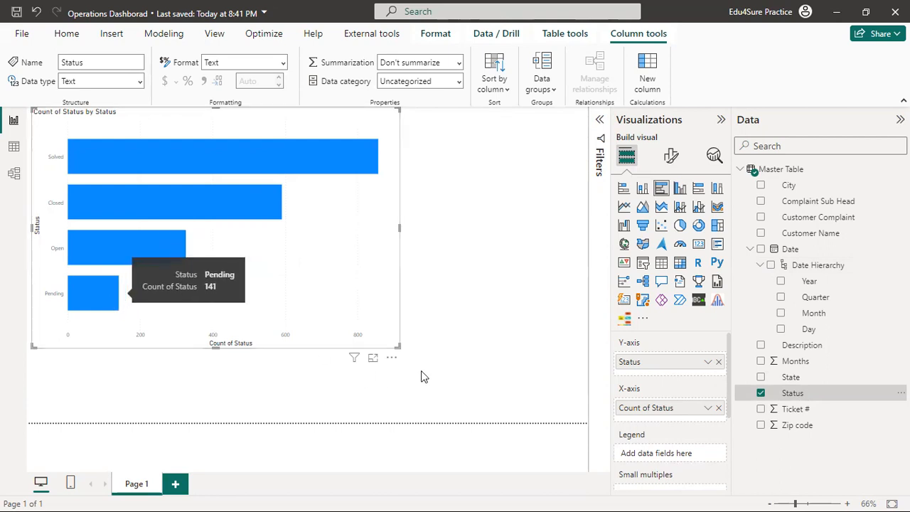
{"action": "left_click_drag", "start_coordinate": [396, 344], "coordinate": [265, 262]}
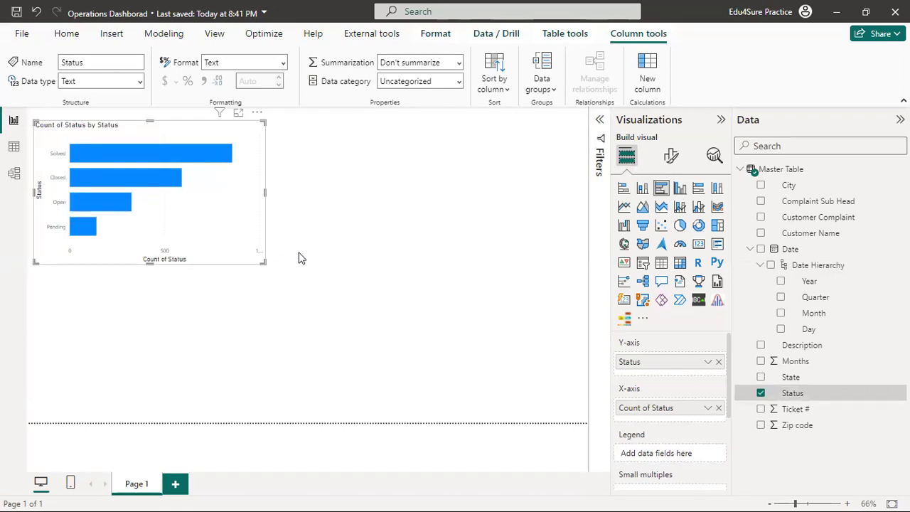
- Add a slicer to the report page, place it in the page's upper-right corner and reduce its width and height
{"action": "left_click", "coordinate": [350, 252]}
{"action": "left_click", "coordinate": [643, 265]}
{"action": "left_click_drag", "start_coordinate": [184, 276], "coordinate": [478, 184]}
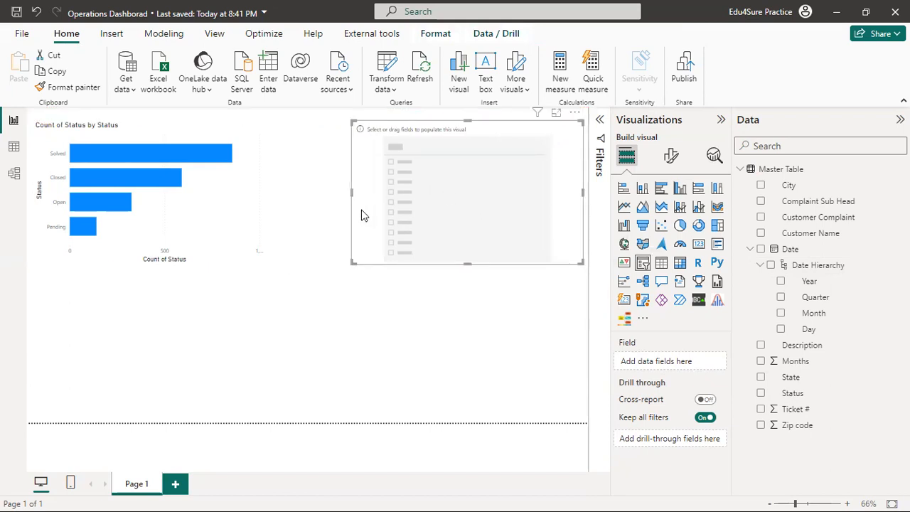
{"action": "left_click_drag", "start_coordinate": [351, 192], "coordinate": [473, 192]}
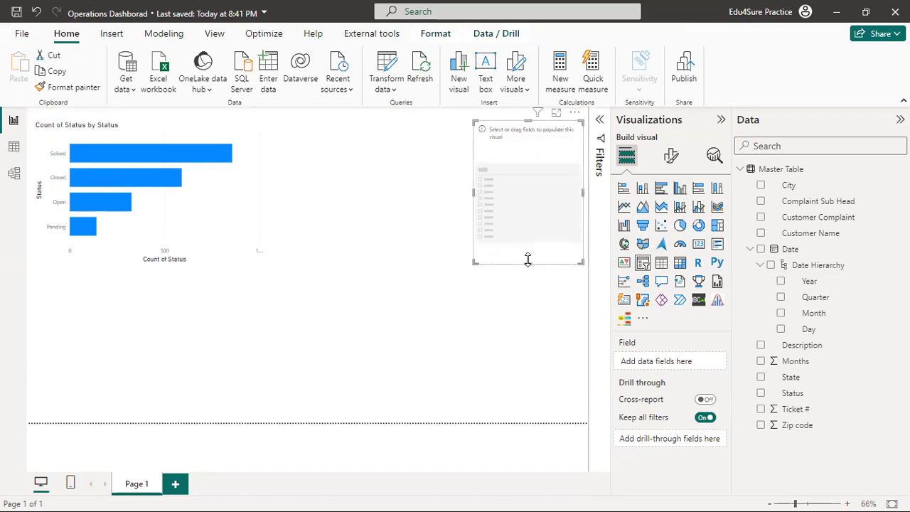
{"action": "left_click_drag", "start_coordinate": [527, 260], "coordinate": [531, 201]}
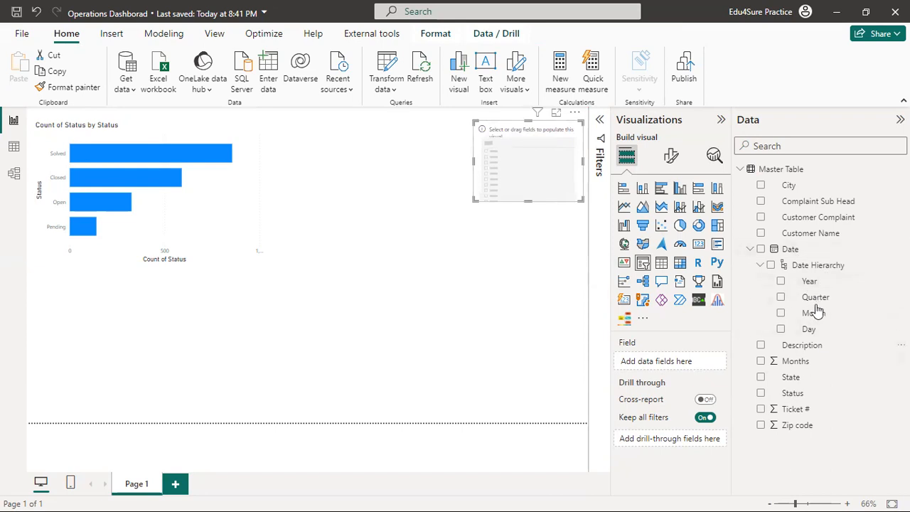
- Try the Year level of the Date Hierarchy as the slicer's field and remove it again
{"action": "left_click", "coordinate": [780, 280]}
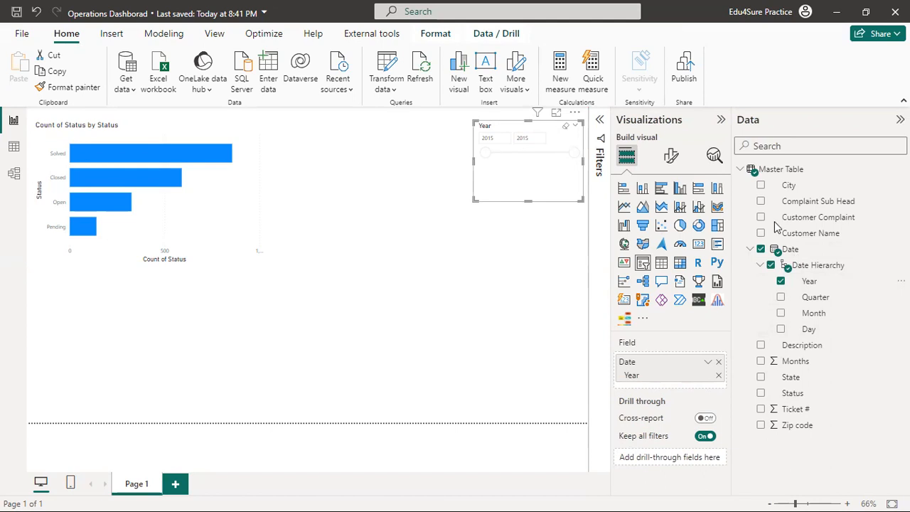
{"action": "left_click", "coordinate": [543, 140]}
{"action": "left_click", "coordinate": [780, 281]}
- Assign the Month level of the Date Hierarchy to the slicer and make the slicer taller to show more months
{"action": "left_click", "coordinate": [781, 314]}
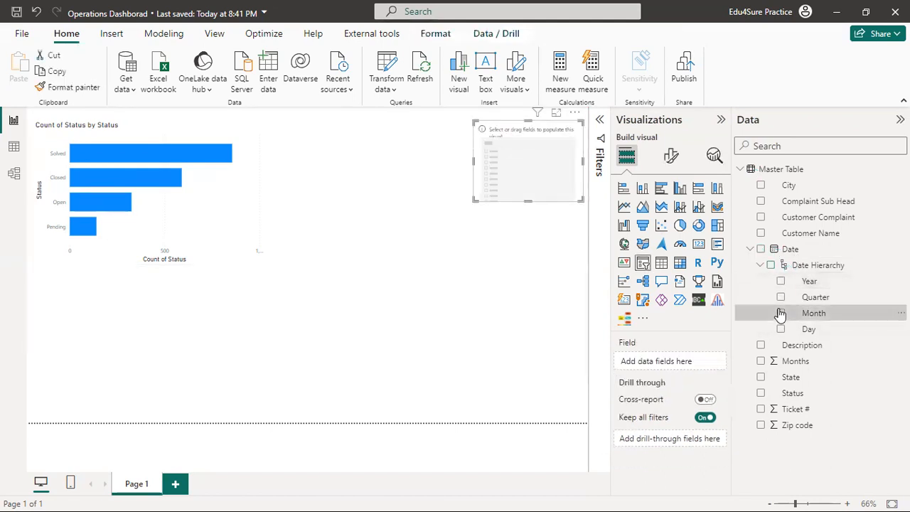
{"action": "left_click_drag", "start_coordinate": [579, 200], "coordinate": [580, 263]}
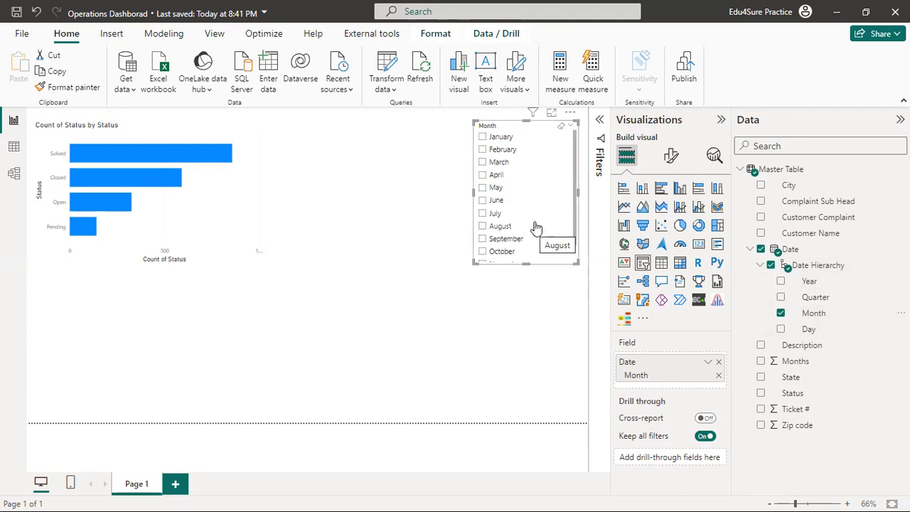
{"action": "left_click_drag", "start_coordinate": [575, 176], "coordinate": [580, 135]}
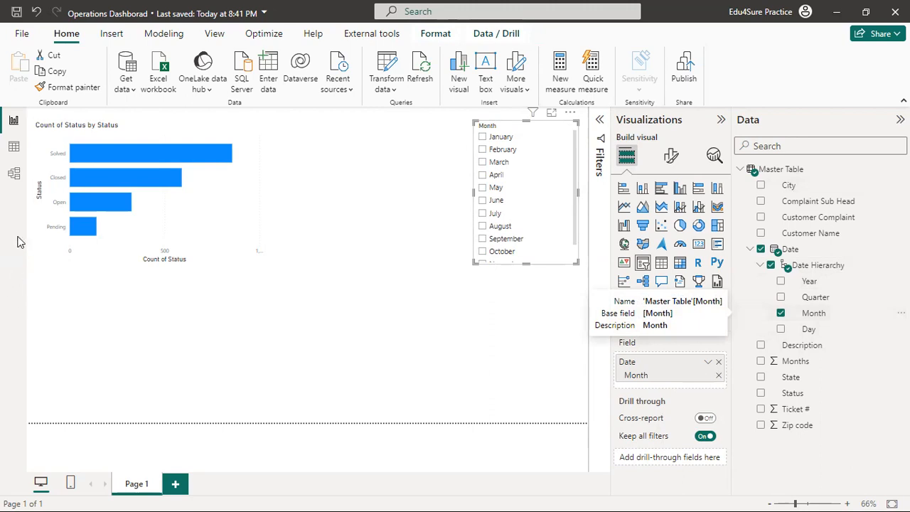
- Examine the range of dates in the Master Table's Date column in Table view and return to the report
{"action": "left_click", "coordinate": [15, 147]}
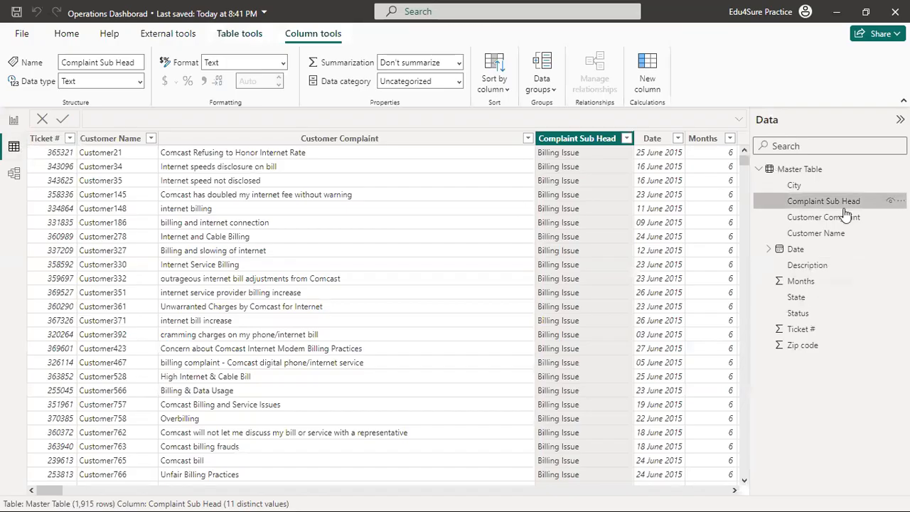
{"action": "left_click", "coordinate": [678, 138]}
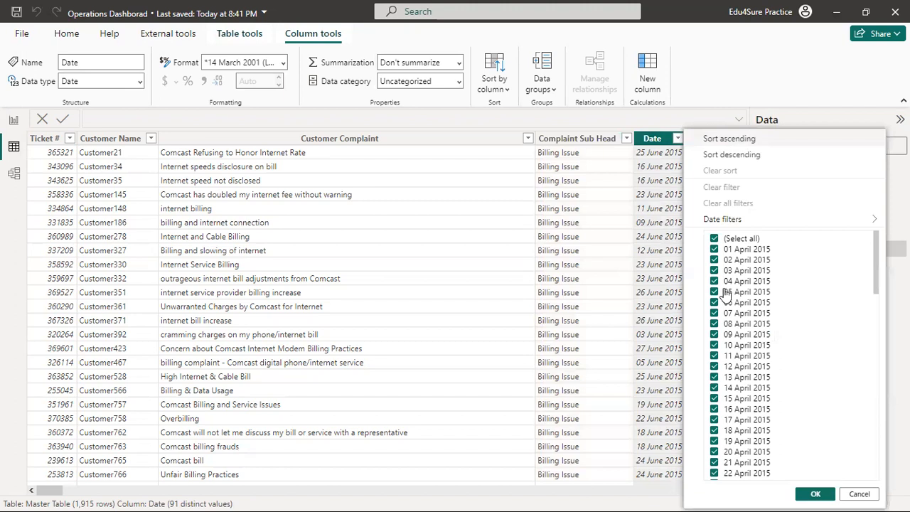
{"action": "left_click_drag", "start_coordinate": [876, 257], "coordinate": [878, 444]}
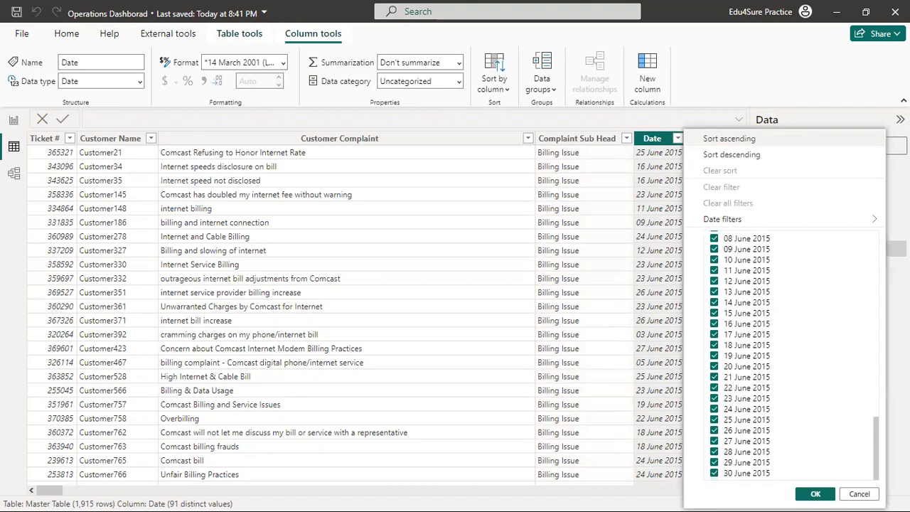
{"action": "left_click", "coordinate": [826, 110]}
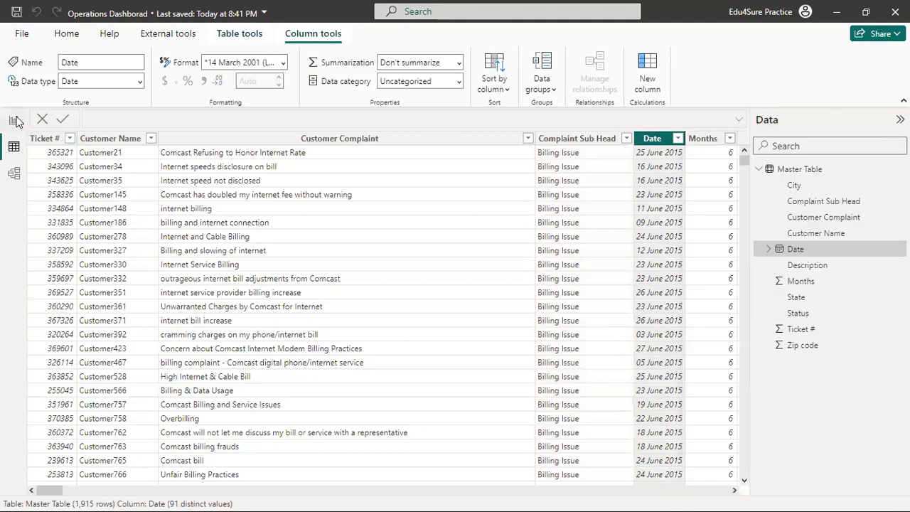
{"action": "left_click", "coordinate": [15, 120]}
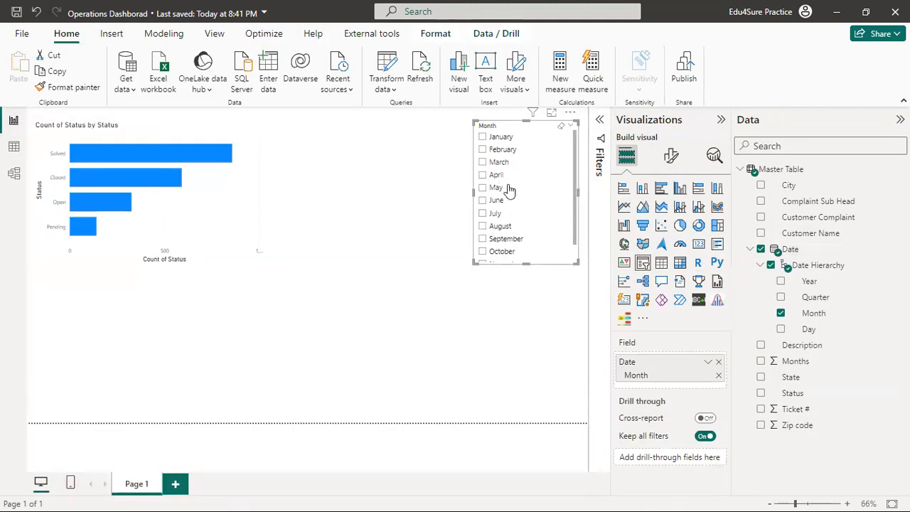
- Test the month slicer on the status chart by selecting March, April, May, June and July in turn
{"action": "left_click", "coordinate": [483, 162]}
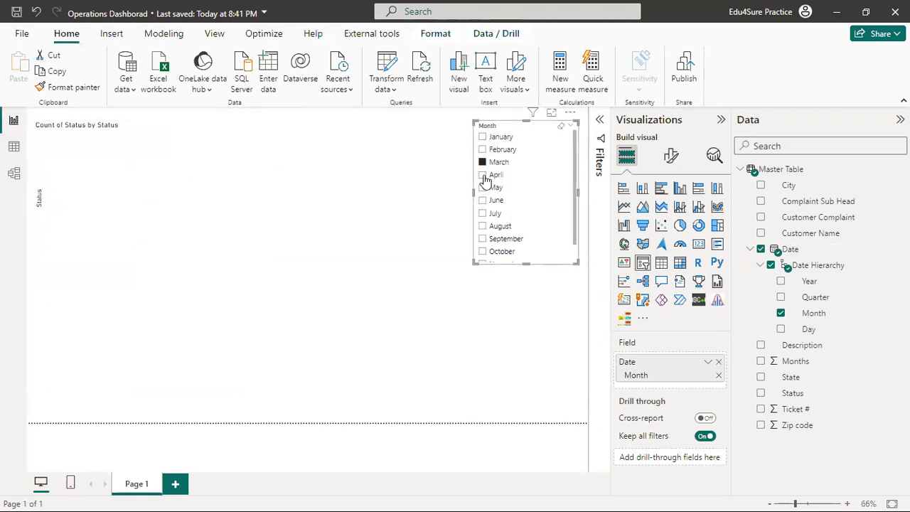
{"action": "left_click", "coordinate": [482, 177]}
{"action": "left_click", "coordinate": [482, 188]}
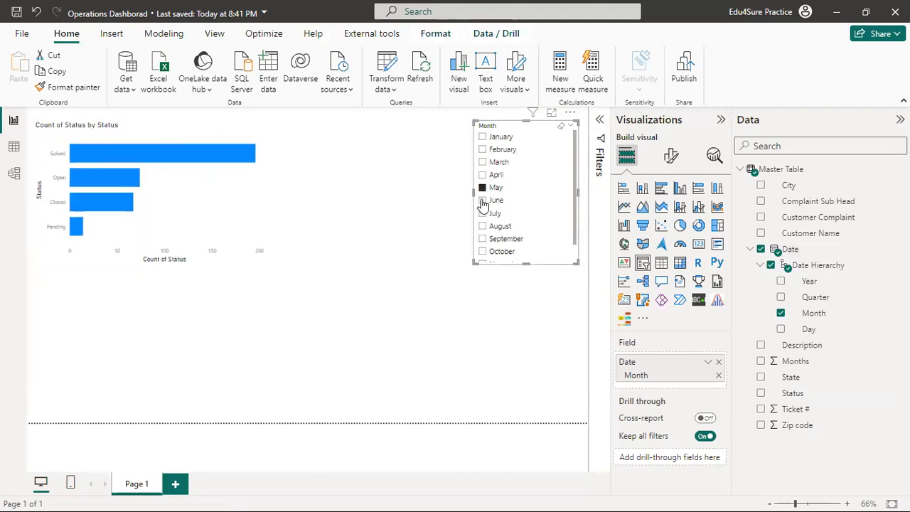
{"action": "left_click", "coordinate": [483, 201]}
{"action": "left_click", "coordinate": [483, 214]}
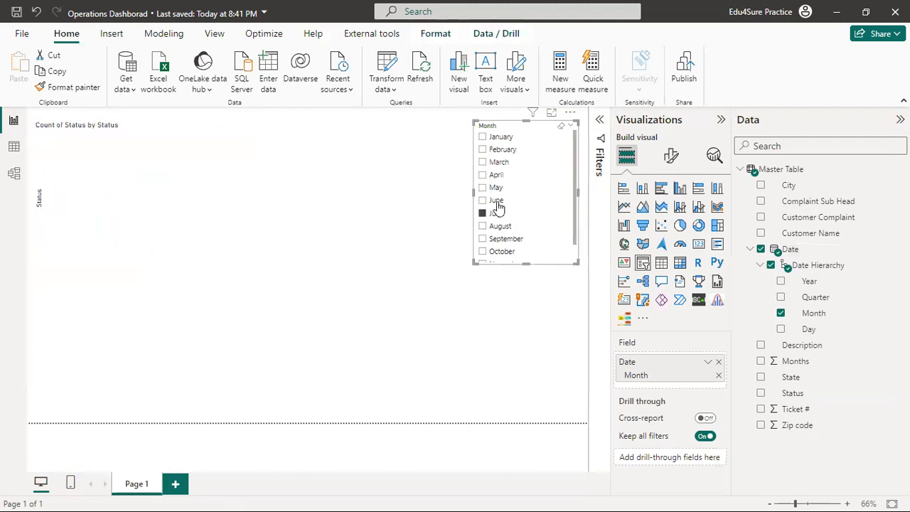
- Restrict the slicer's months to April, May and June with a basic filter on this visual, and collapse the Filters pane
{"action": "left_click", "coordinate": [603, 143]}
{"action": "left_click", "coordinate": [549, 203]}
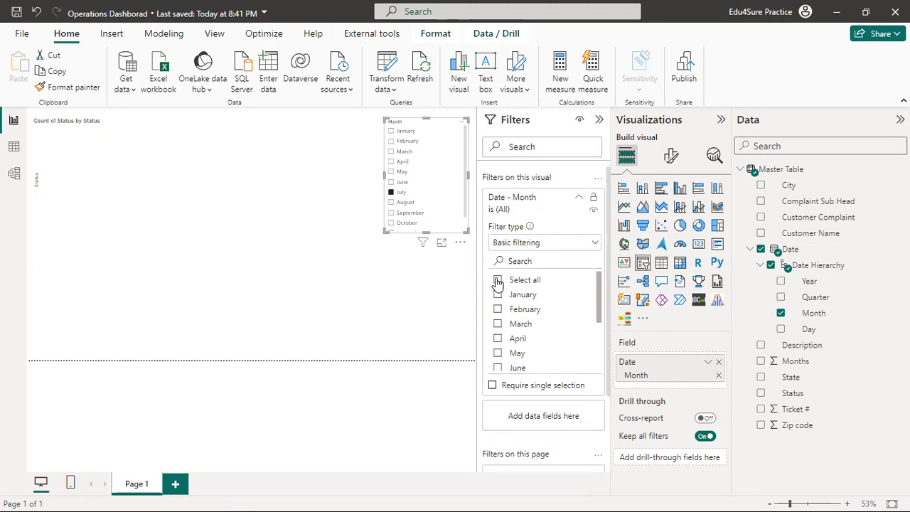
{"action": "scroll", "coordinate": [500, 329], "scroll_direction": "down", "scroll_amount": 1}
{"action": "left_click", "coordinate": [498, 324]}
{"action": "left_click", "coordinate": [498, 338]}
{"action": "left_click", "coordinate": [497, 352]}
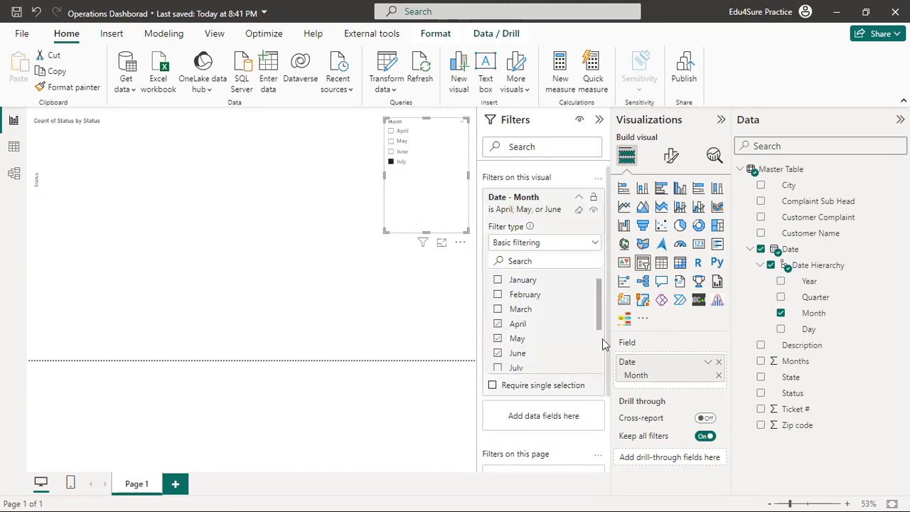
{"action": "left_click", "coordinate": [599, 120]}
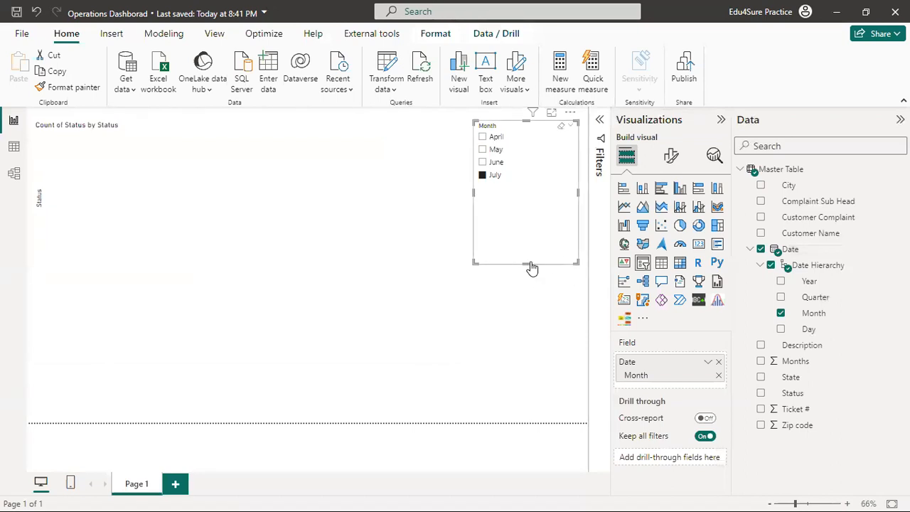
- Reduce the month slicer's height, widen it slightly and clear its July selection
{"action": "left_click_drag", "start_coordinate": [526, 263], "coordinate": [525, 208]}
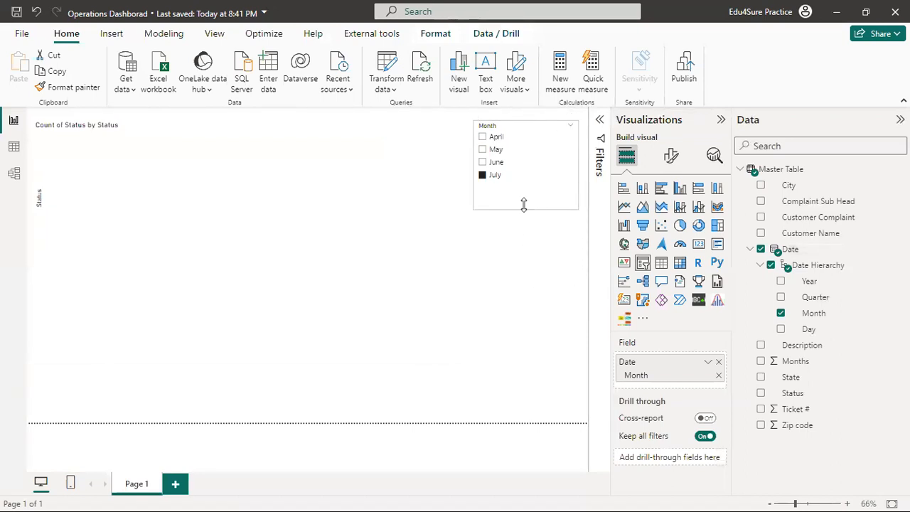
{"action": "left_click_drag", "start_coordinate": [473, 167], "coordinate": [449, 169]}
{"action": "left_click", "coordinate": [561, 126]}
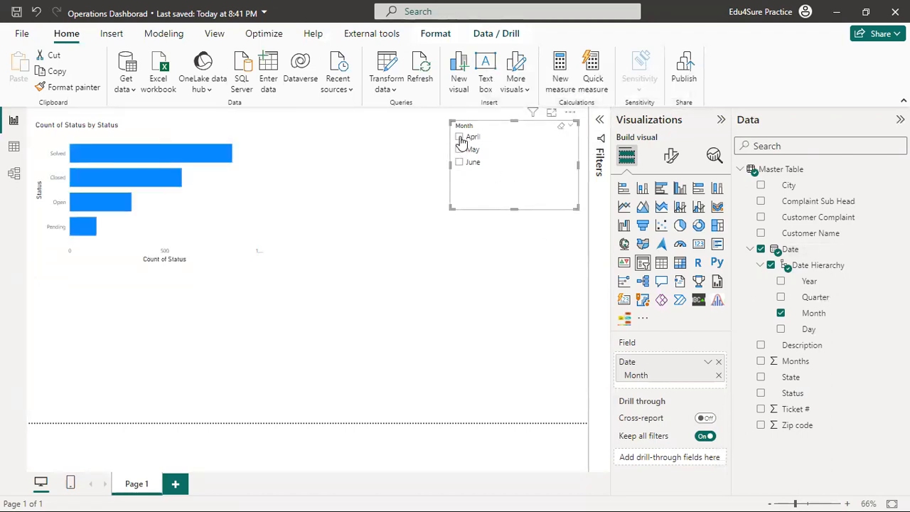
- Filter the status chart through the month slicer by April and by May to compare the complaint statuses
{"action": "left_click", "coordinate": [459, 137]}
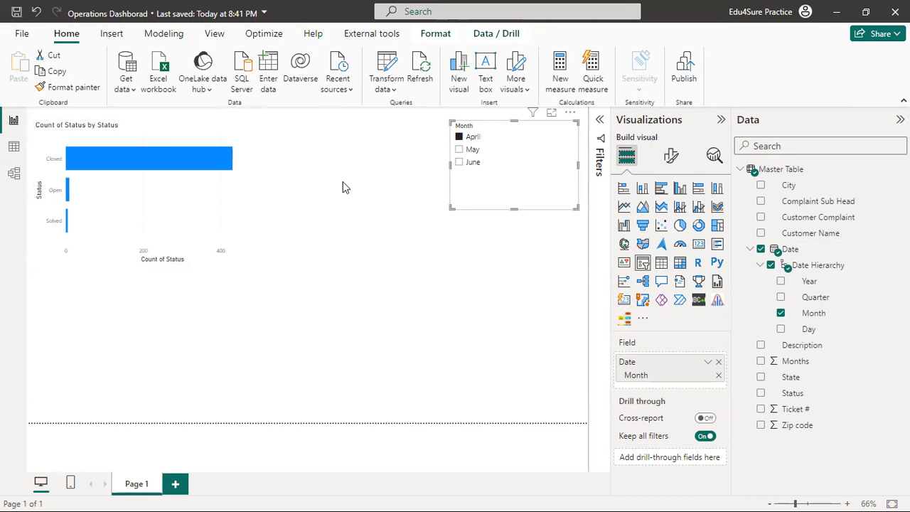
{"action": "left_click", "coordinate": [460, 150]}
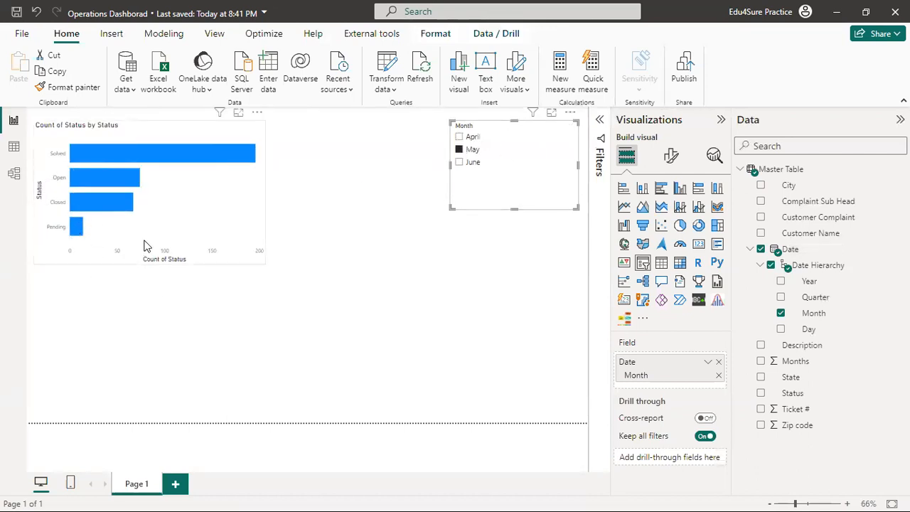
- Filter the status chart through the month slicer by June and by May to compare the complaint statuses
{"action": "left_click", "coordinate": [459, 162]}
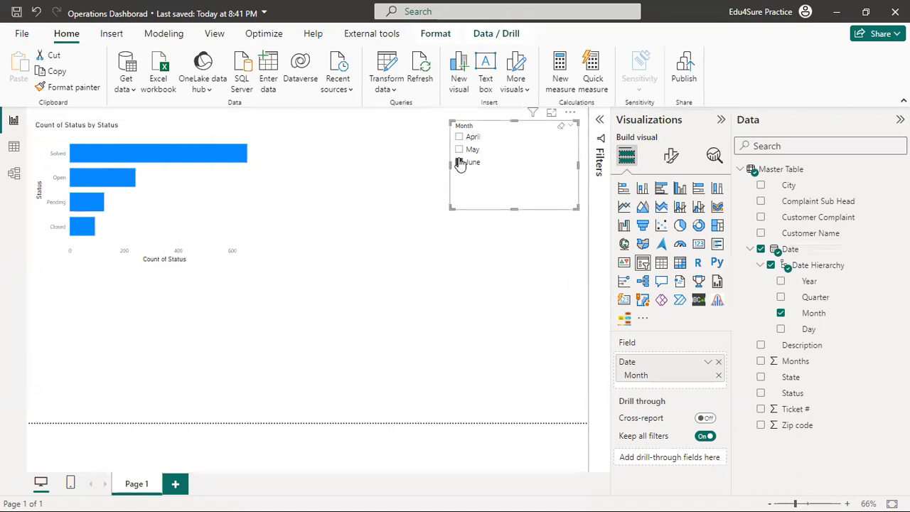
{"action": "mouse_move", "coordinate": [97, 205]}
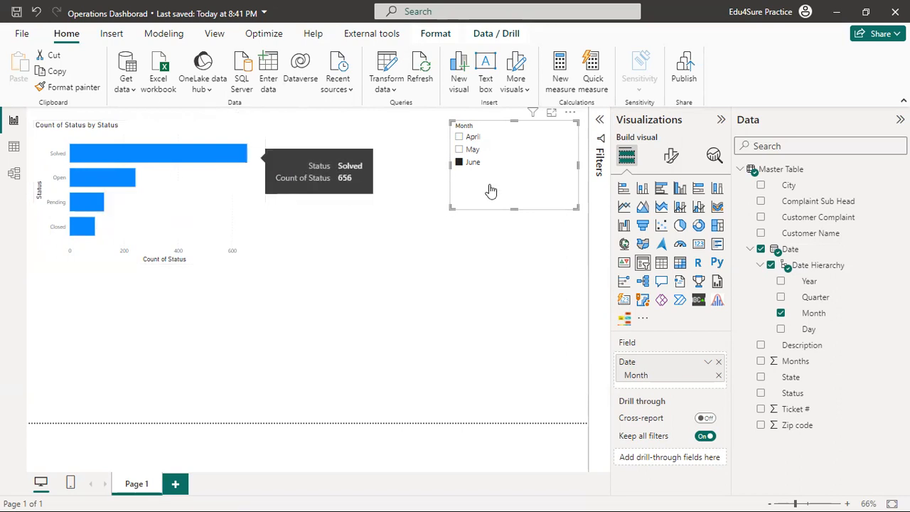
{"action": "left_click", "coordinate": [459, 149]}
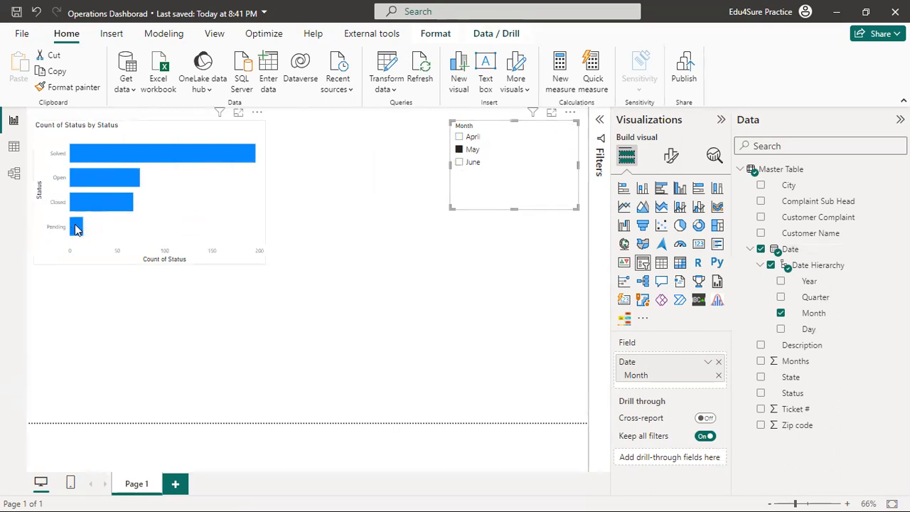
{"action": "mouse_move", "coordinate": [77, 227]}
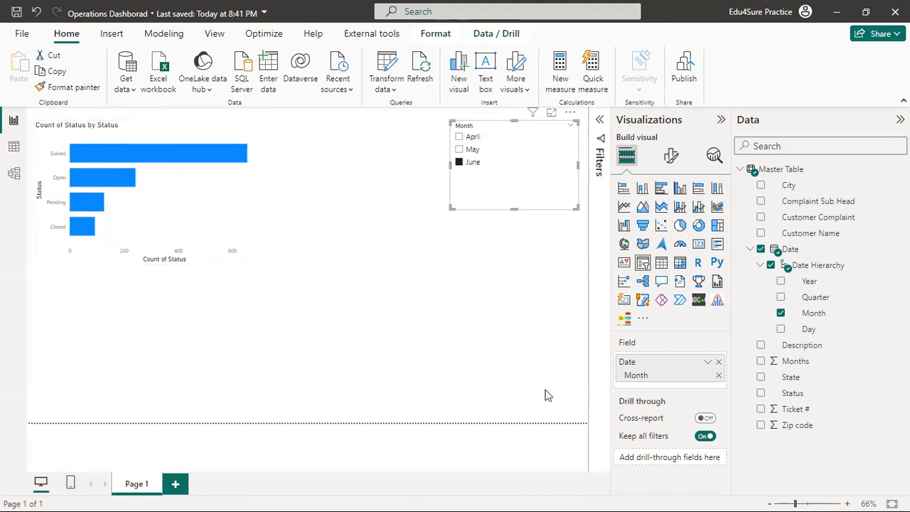
- Clear the month slicer's selection, then shrink the slicer around its three months and place it near the page's upper-right corner
{"action": "left_click", "coordinate": [561, 126]}
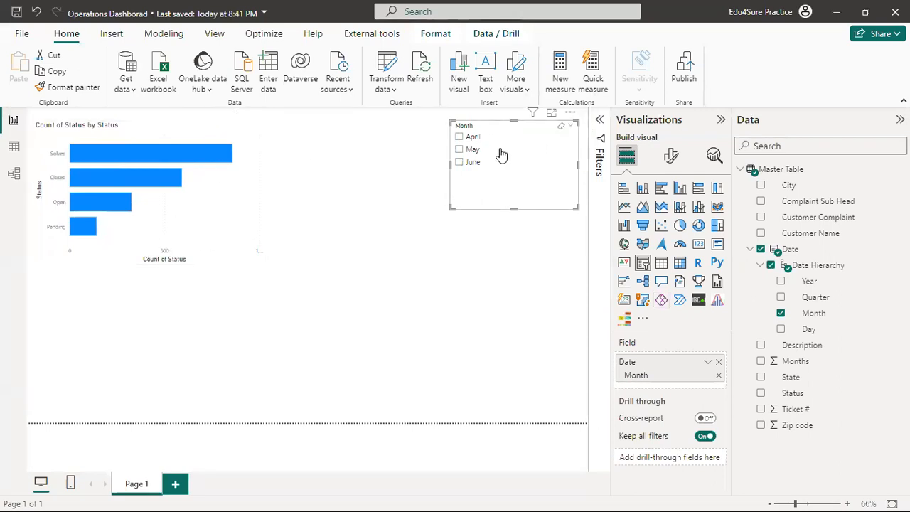
{"action": "left_click_drag", "start_coordinate": [576, 164], "coordinate": [546, 166]}
{"action": "left_click_drag", "start_coordinate": [548, 201], "coordinate": [550, 166]}
{"action": "left_click_drag", "start_coordinate": [570, 119], "coordinate": [567, 142]}
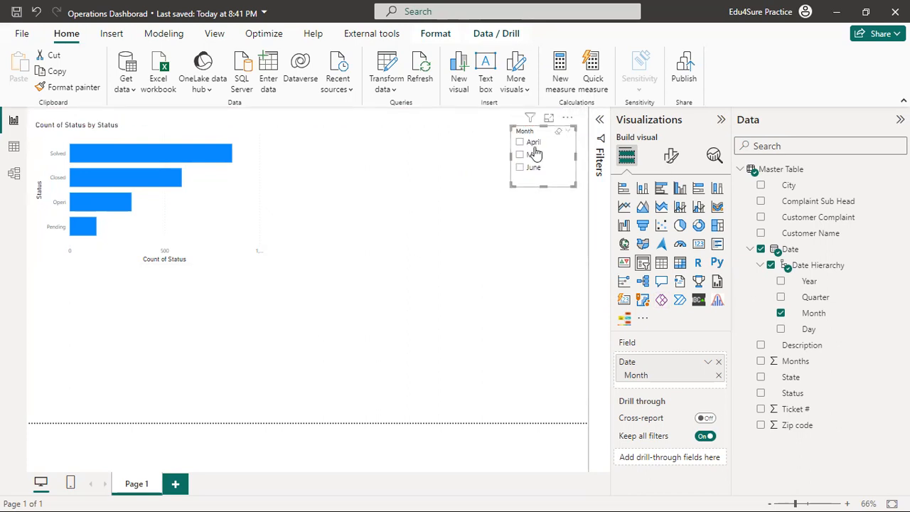
- Insert a clustered column chart below the status chart with State on the X-axis and the count of Status on the Y-axis
{"action": "left_click", "coordinate": [416, 314]}
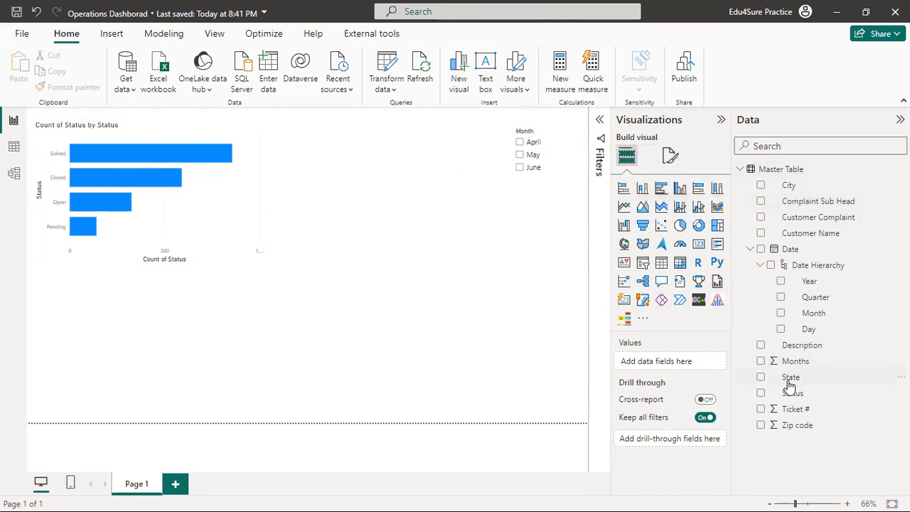
{"action": "left_click_drag", "start_coordinate": [789, 385], "coordinate": [478, 359]}
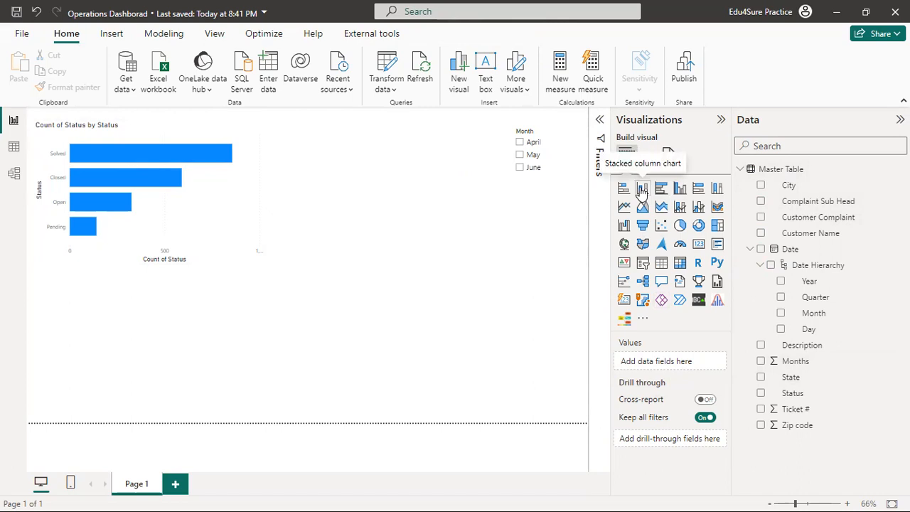
{"action": "left_click", "coordinate": [680, 189]}
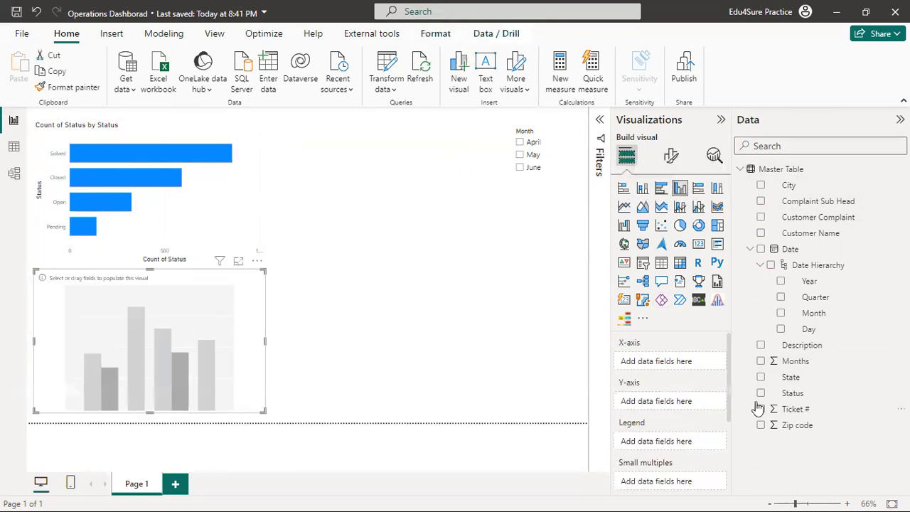
{"action": "left_click", "coordinate": [760, 377]}
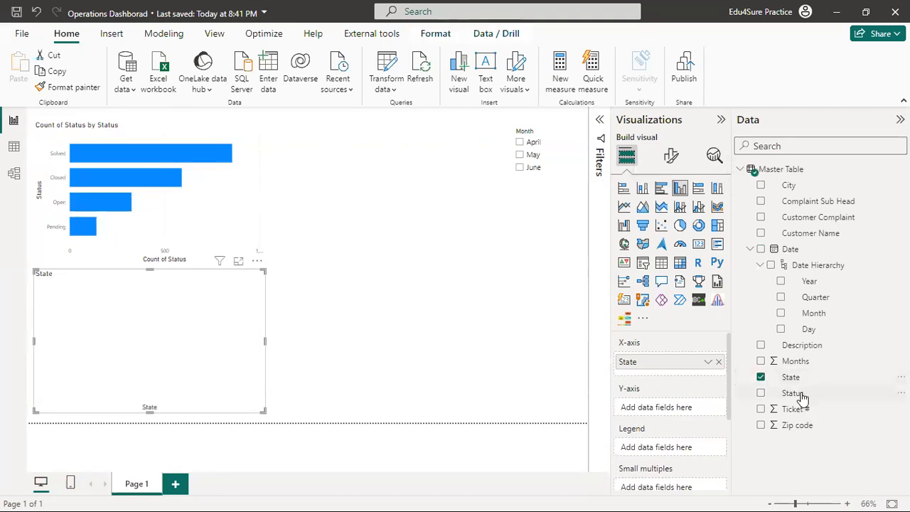
{"action": "left_click_drag", "start_coordinate": [790, 395], "coordinate": [642, 407]}
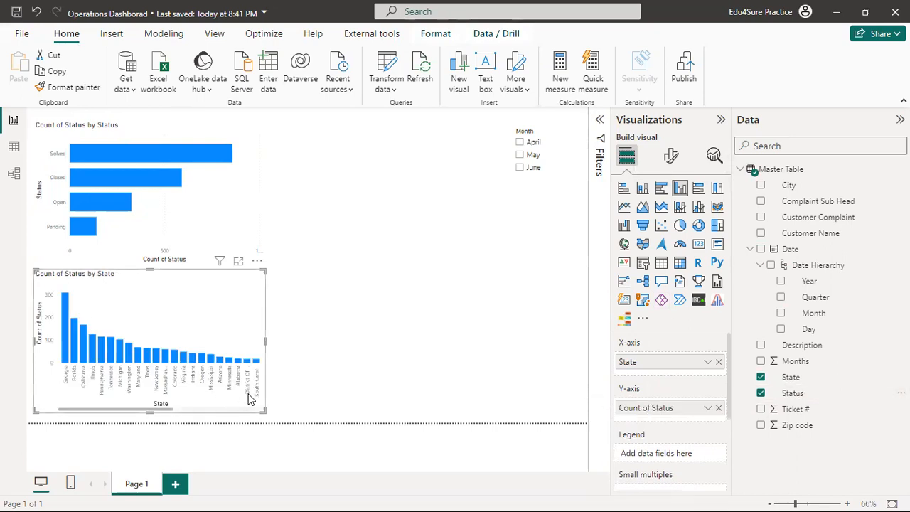
- Widen the state column chart until all states fit without scrolling, and shift it slightly to the right
{"action": "left_click_drag", "start_coordinate": [264, 411], "coordinate": [343, 412]}
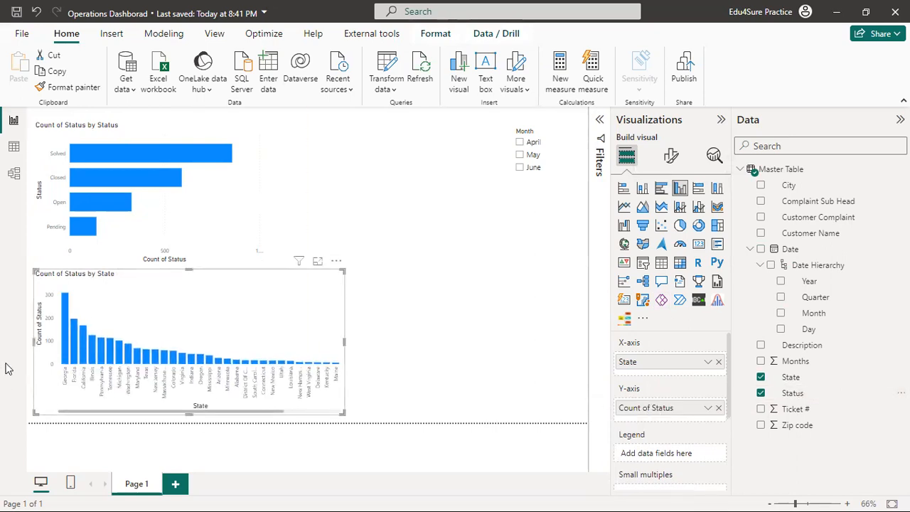
{"action": "mouse_move", "coordinate": [64, 315]}
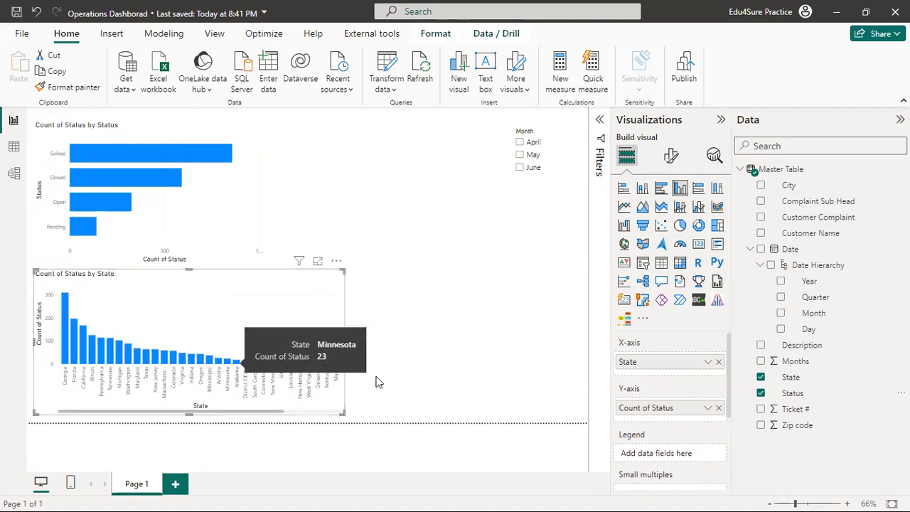
{"action": "left_click_drag", "start_coordinate": [344, 340], "coordinate": [503, 346]}
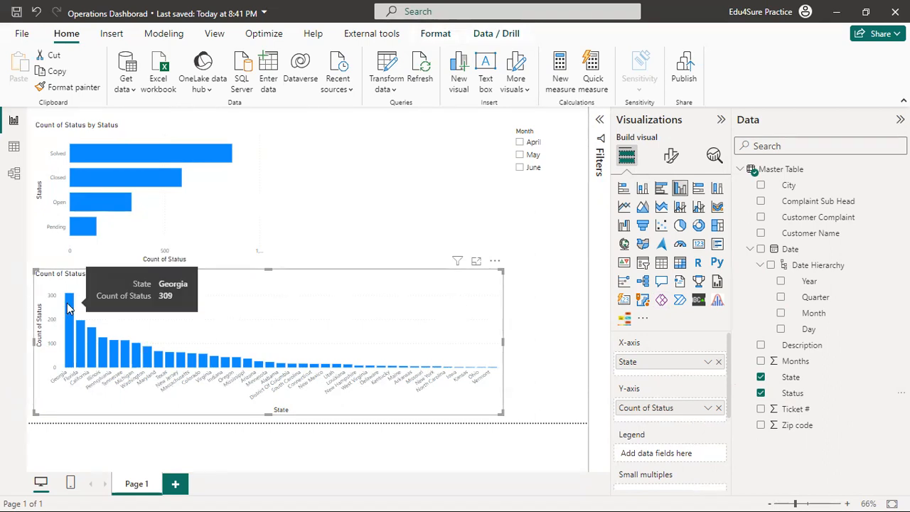
{"action": "mouse_move", "coordinate": [85, 338]}
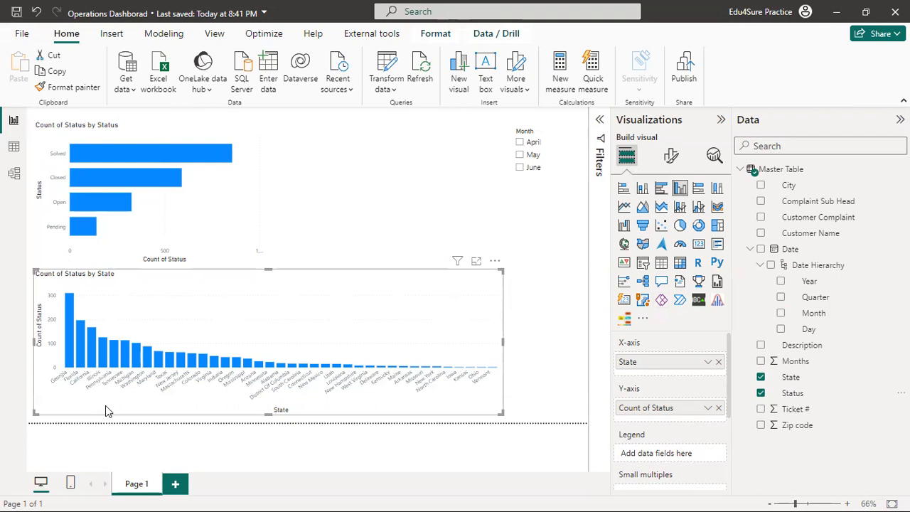
{"action": "mouse_move", "coordinate": [235, 299]}
{"action": "left_mouse_down"}
{"action": "mouse_move", "coordinate": [270, 305]}
{"action": "mouse_move", "coordinate": [245, 299]}
{"action": "left_mouse_up"}
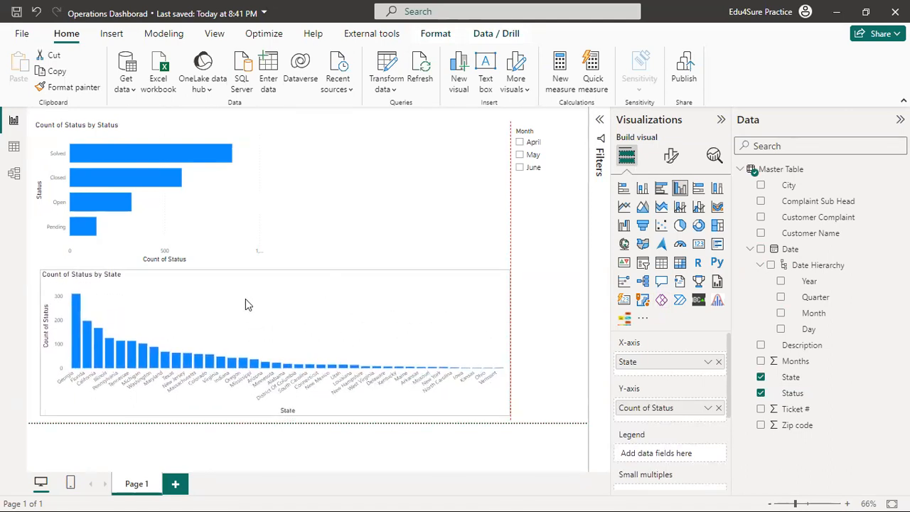
- Move the month slicer down beside the state column chart and select June in it
{"action": "left_click", "coordinate": [573, 312]}
{"action": "left_click_drag", "start_coordinate": [552, 162], "coordinate": [566, 365]}
{"action": "left_click", "coordinate": [458, 222]}
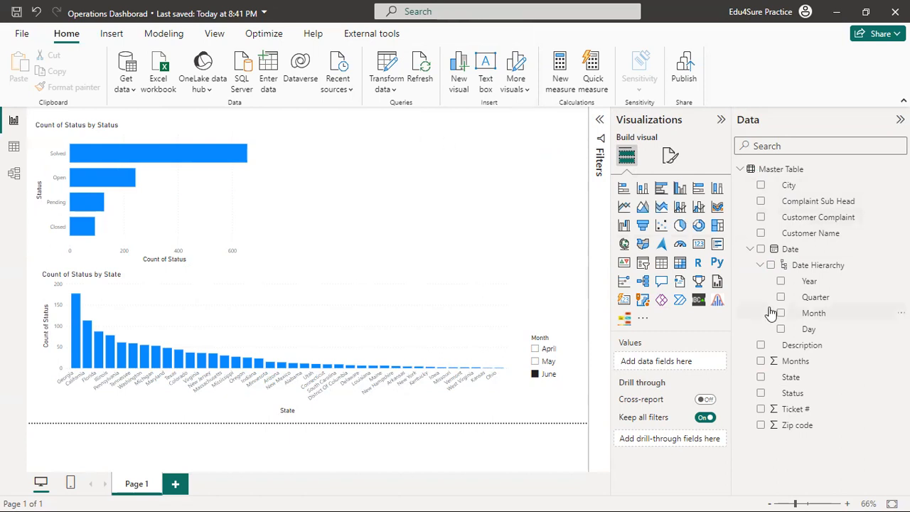
- Insert a small pie chart beside the status chart with Complaint Sub Head as legend and its count as values
{"action": "left_click", "coordinate": [680, 225]}
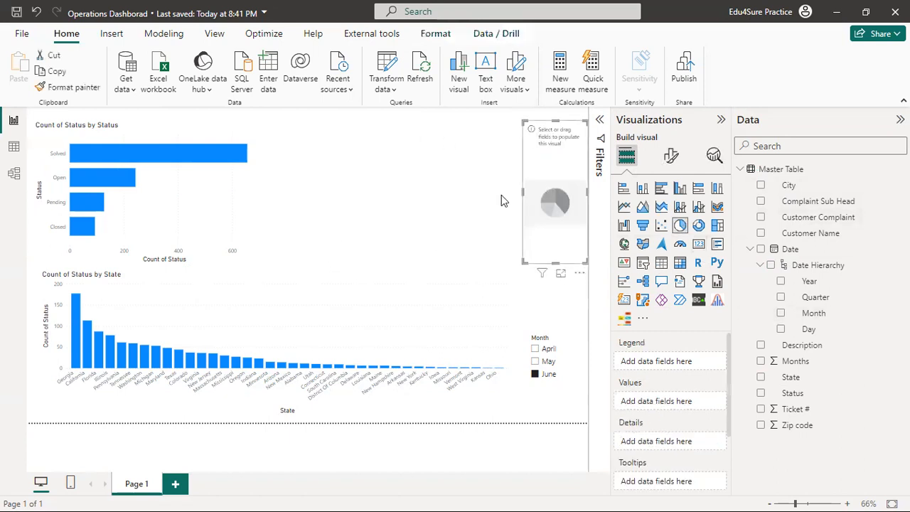
{"action": "left_click_drag", "start_coordinate": [540, 200], "coordinate": [312, 211]}
{"action": "left_click_drag", "start_coordinate": [329, 278], "coordinate": [386, 160]}
{"action": "left_click_drag", "start_coordinate": [340, 185], "coordinate": [339, 221]}
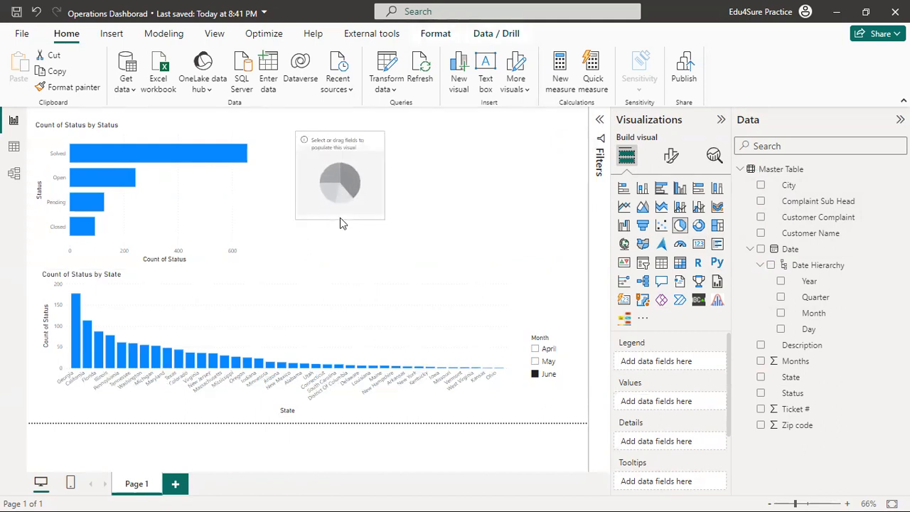
{"action": "left_click_drag", "start_coordinate": [384, 176], "coordinate": [345, 174]}
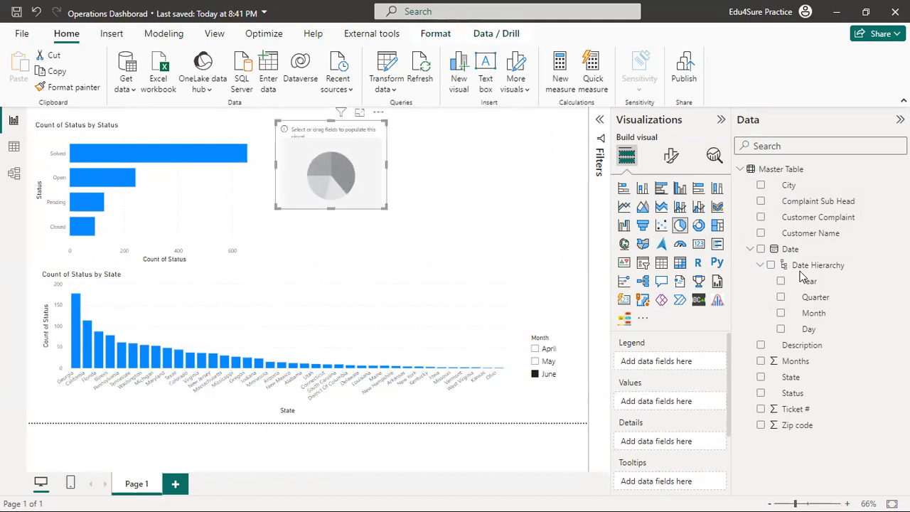
{"action": "left_click", "coordinate": [761, 201]}
{"action": "mouse_move", "coordinate": [825, 201]}
{"action": "left_mouse_down"}
{"action": "mouse_move", "coordinate": [787, 288]}
{"action": "mouse_move", "coordinate": [676, 409]}
{"action": "left_mouse_up"}
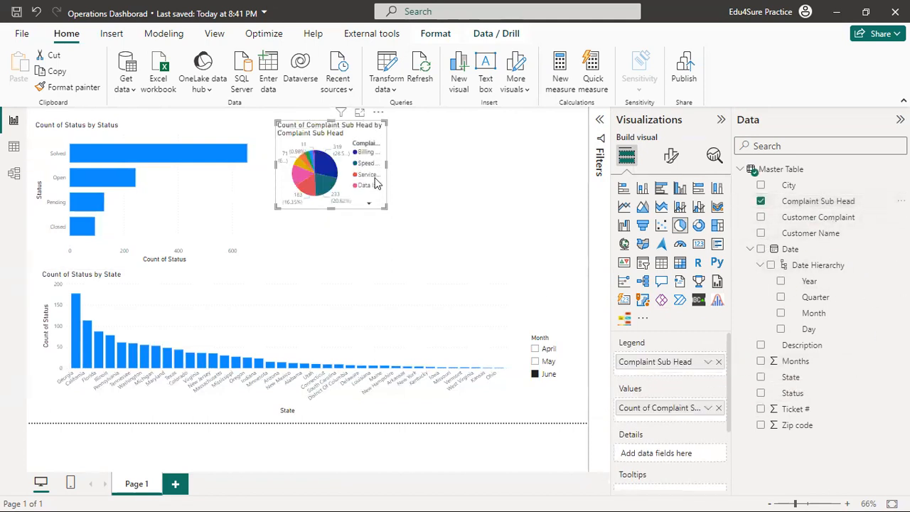
- Enlarge the complaint pie chart to show its full legend and shift it slightly closer to the status chart
{"action": "left_click_drag", "start_coordinate": [386, 207], "coordinate": [496, 263]}
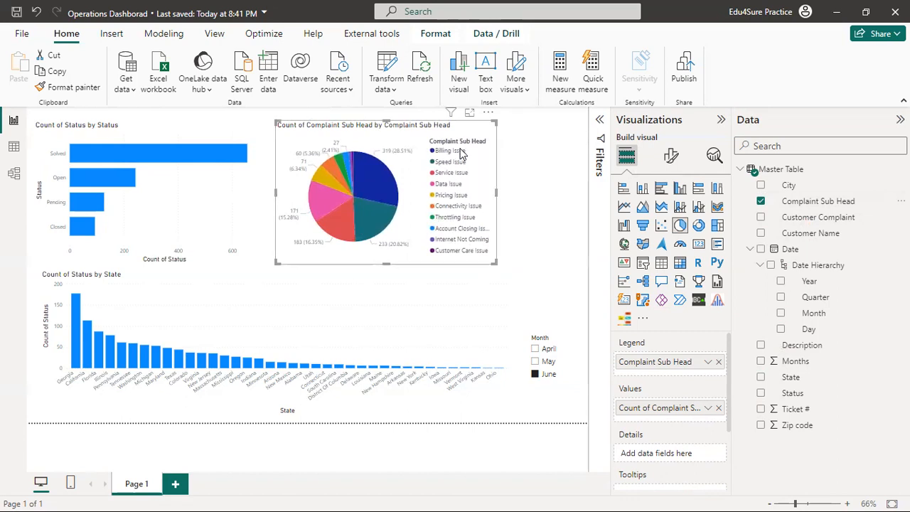
{"action": "mouse_move", "coordinate": [390, 180]}
{"action": "mouse_move", "coordinate": [371, 216]}
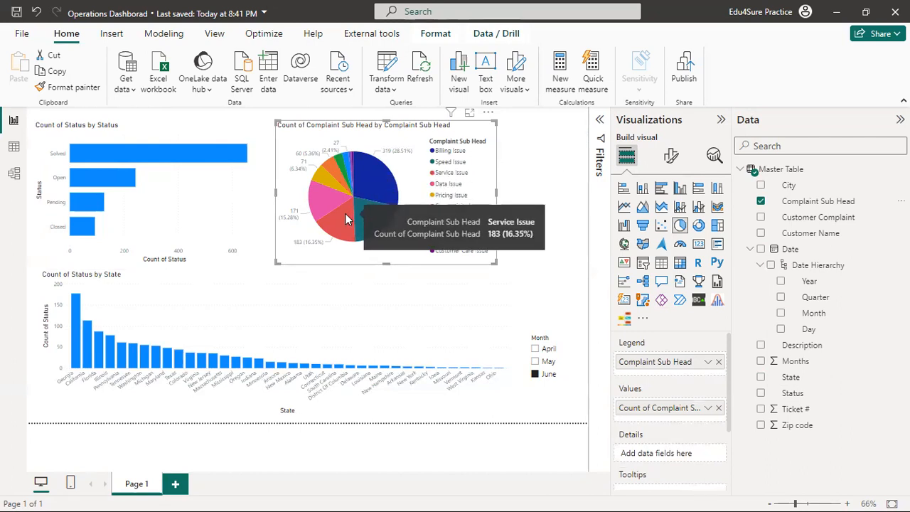
{"action": "mouse_move", "coordinate": [326, 203]}
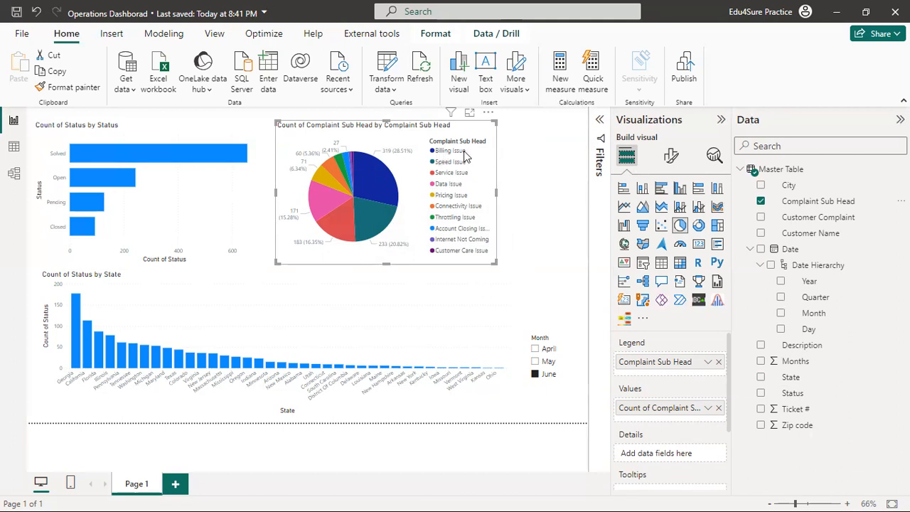
{"action": "left_click_drag", "start_coordinate": [476, 132], "coordinate": [454, 125]}
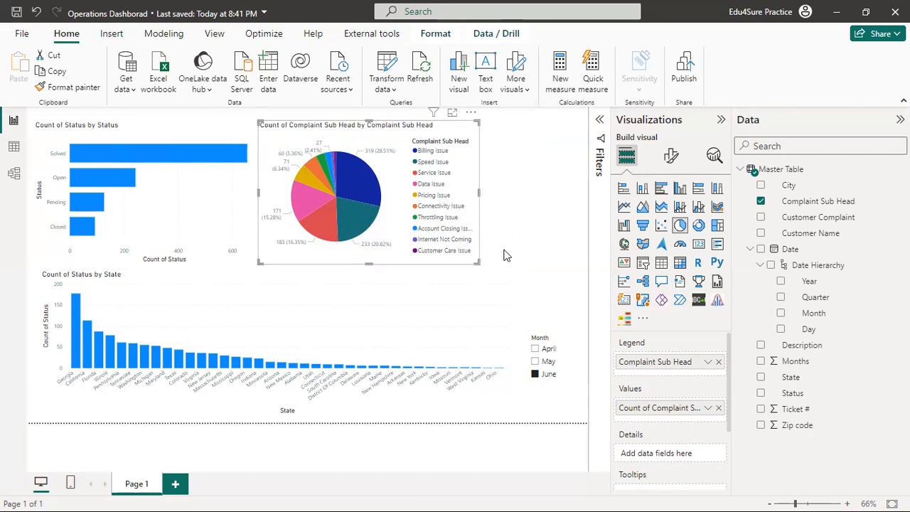
{"action": "left_click", "coordinate": [534, 222]}
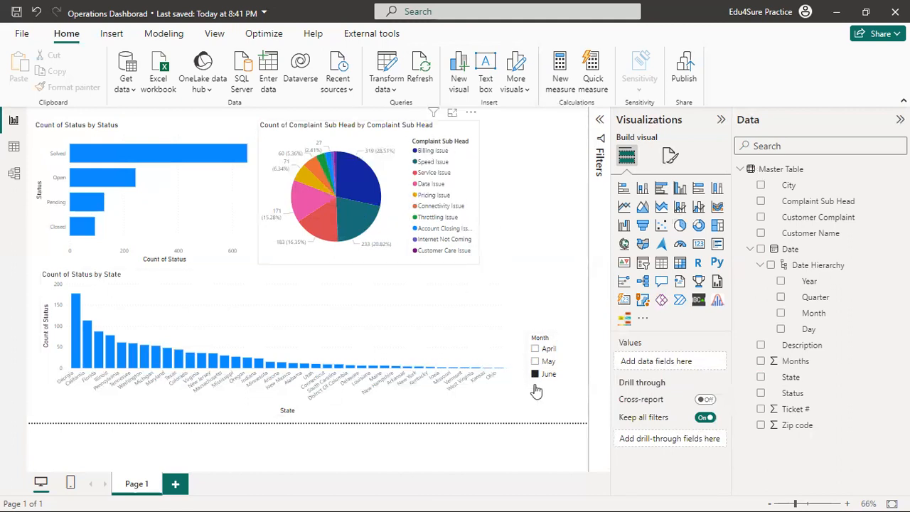
- Compare the charts for May, April and June through the month slicer, and nudge the pie chart slightly to the right
{"action": "left_click", "coordinate": [535, 361]}
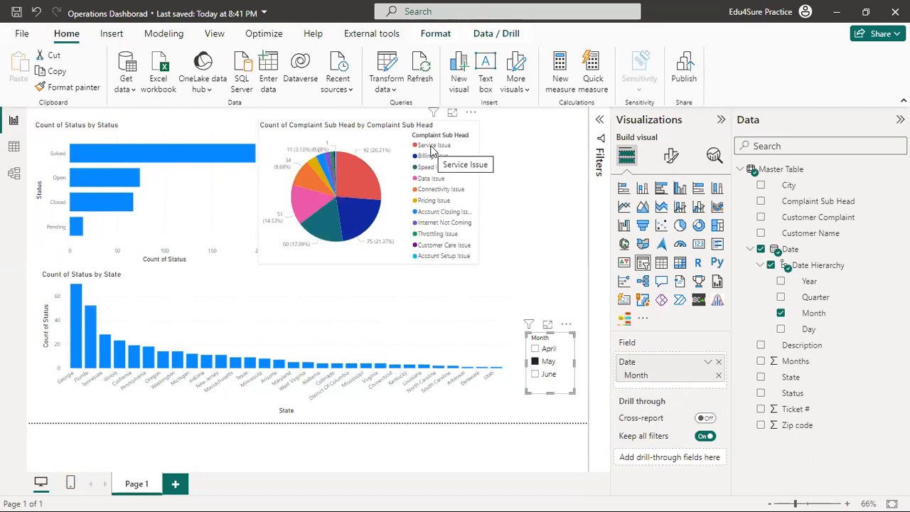
{"action": "left_click_drag", "start_coordinate": [468, 127], "coordinate": [478, 127]}
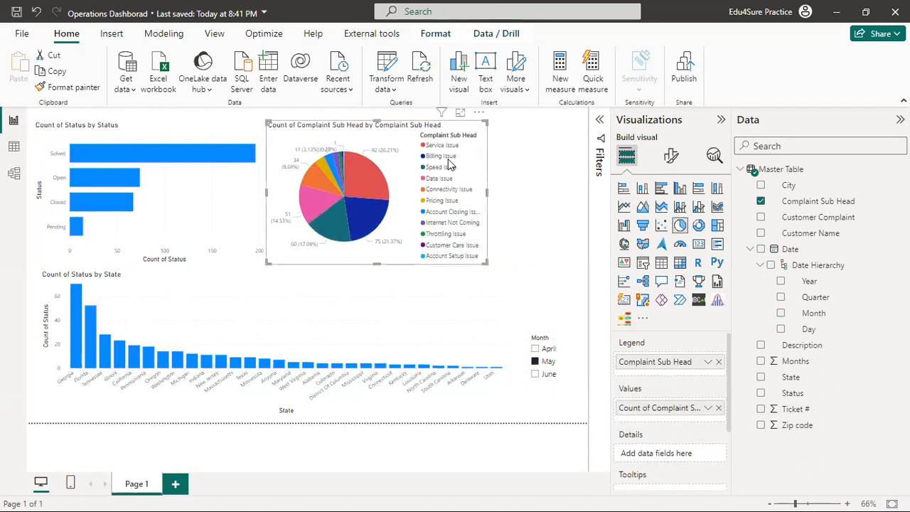
{"action": "left_click", "coordinate": [535, 348]}
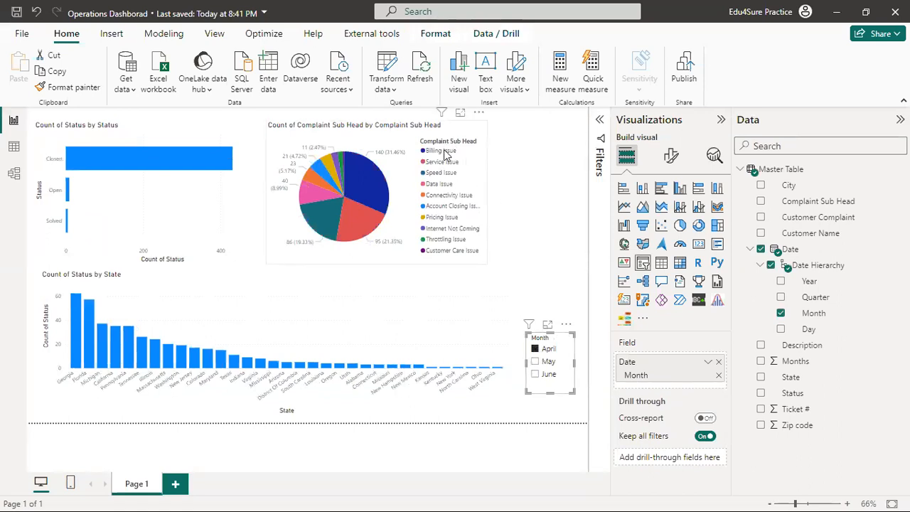
{"action": "left_click", "coordinate": [535, 362]}
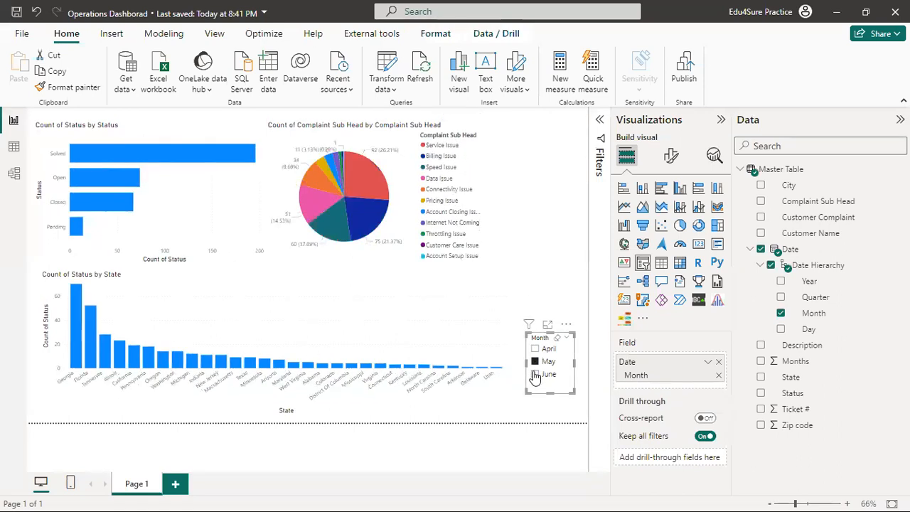
{"action": "left_click", "coordinate": [534, 374]}
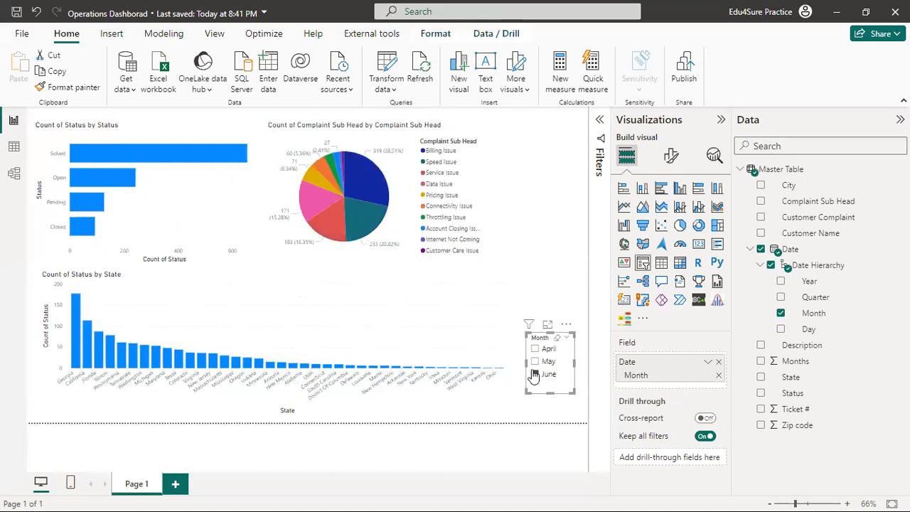
- Clear the month slicer's selection and move the state column chart slightly down and to the left
{"action": "left_click", "coordinate": [558, 339]}
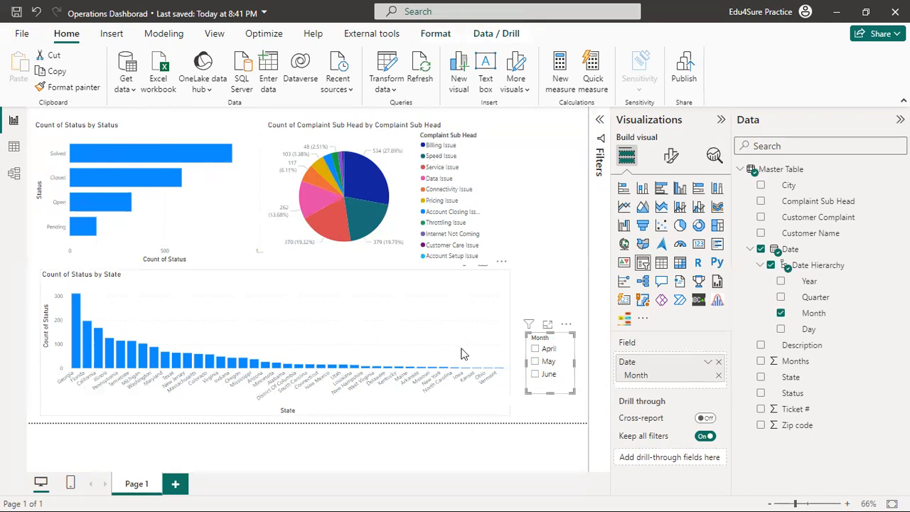
{"action": "left_click", "coordinate": [311, 290]}
{"action": "left_click_drag", "start_coordinate": [275, 294], "coordinate": [270, 300]}
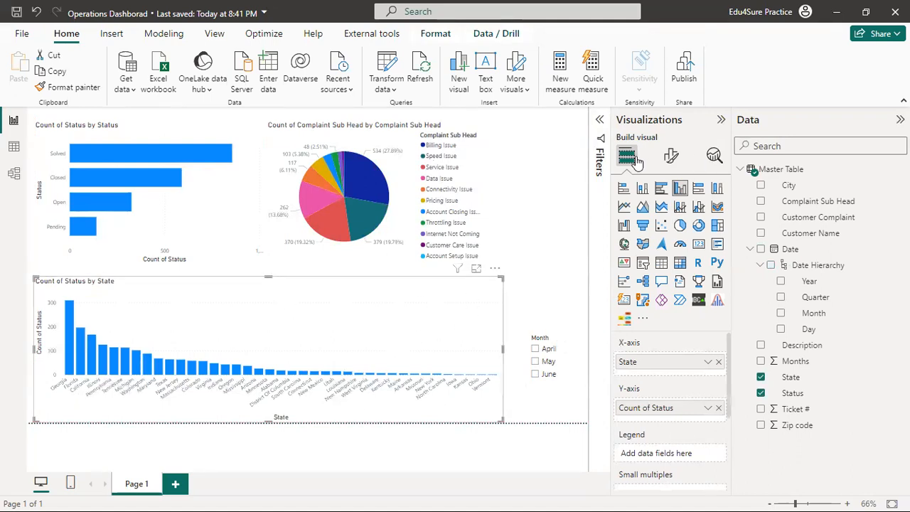
- Turn on a black visual border with 12 px rounded corners for the state column chart
{"action": "left_click", "coordinate": [671, 154]}
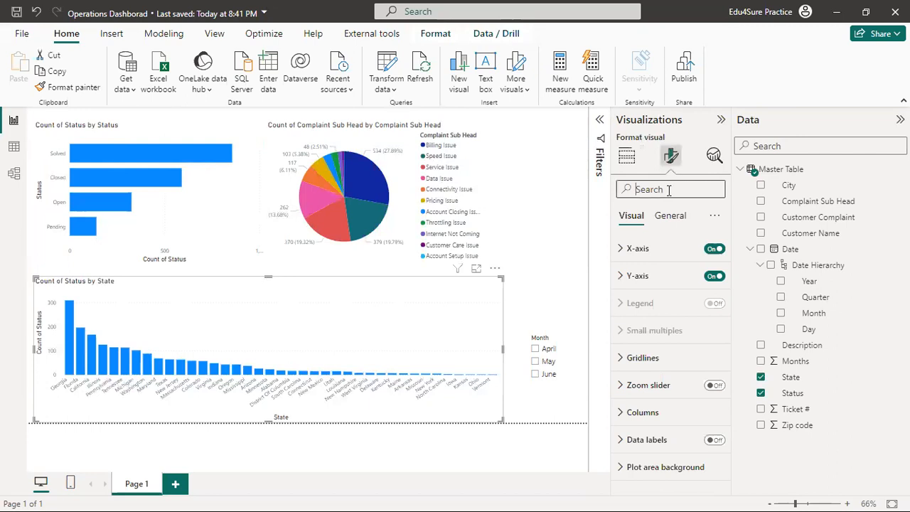
{"action": "type", "text": "ck"}
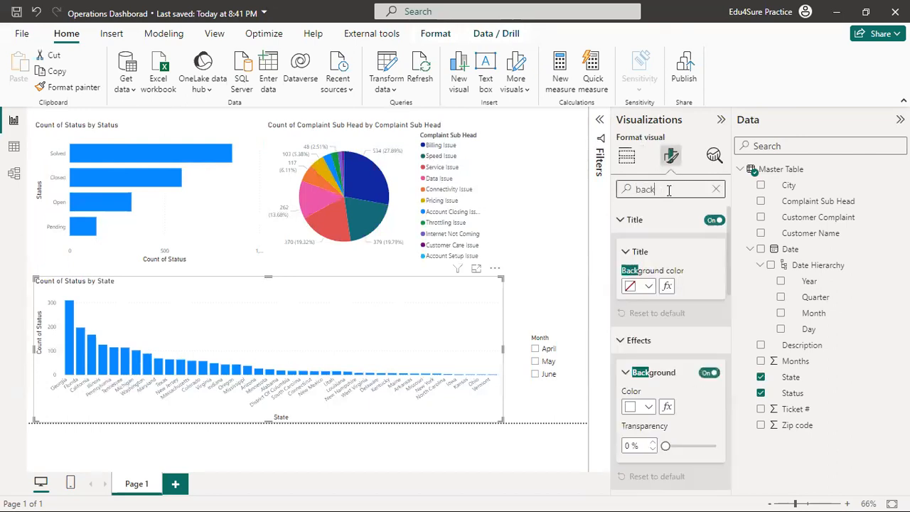
{"action": "key", "text": "BackSpace"}
{"action": "key", "text": "BackSpace"}
{"action": "type", "text": "order"}
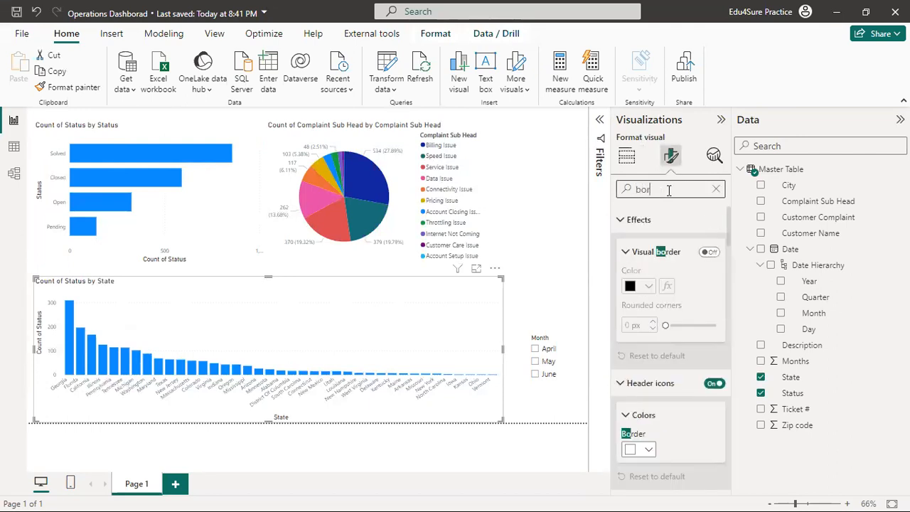
{"action": "left_click", "coordinate": [709, 251]}
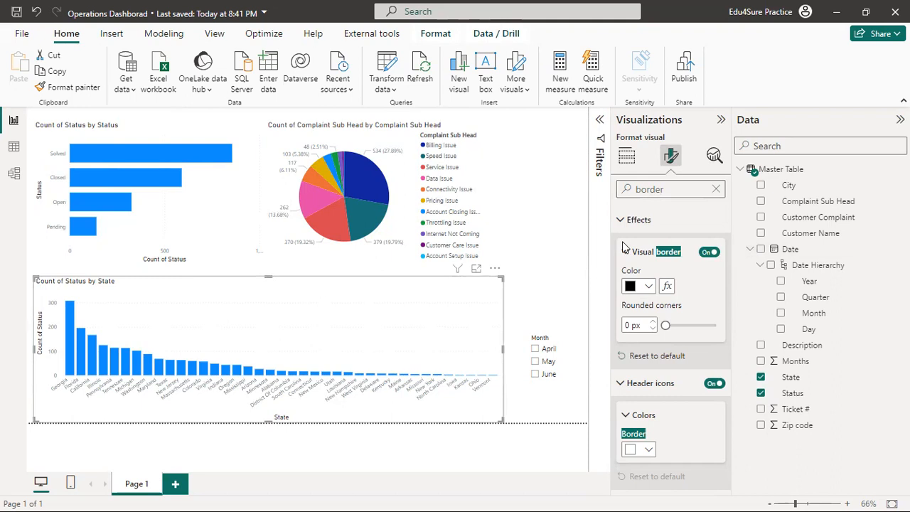
{"action": "left_click", "coordinate": [639, 283]}
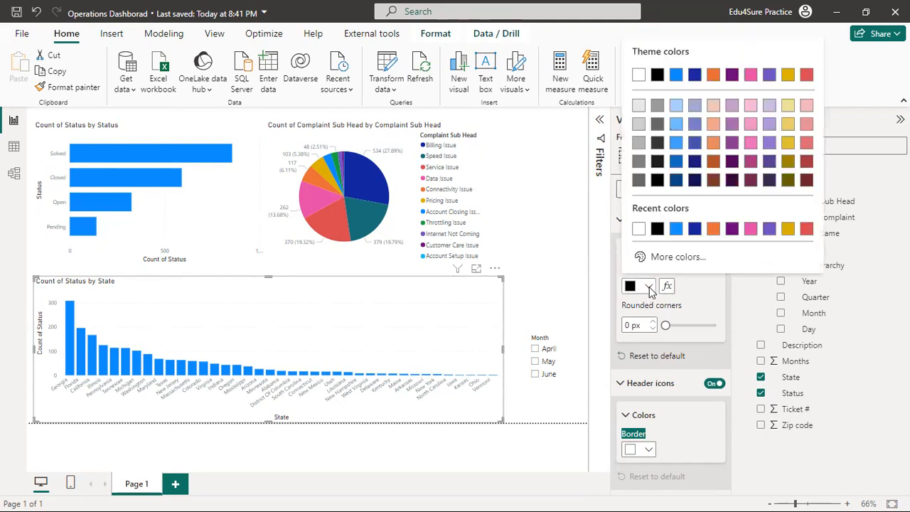
{"action": "left_click", "coordinate": [658, 78]}
{"action": "left_click_drag", "start_coordinate": [665, 326], "coordinate": [685, 325]}
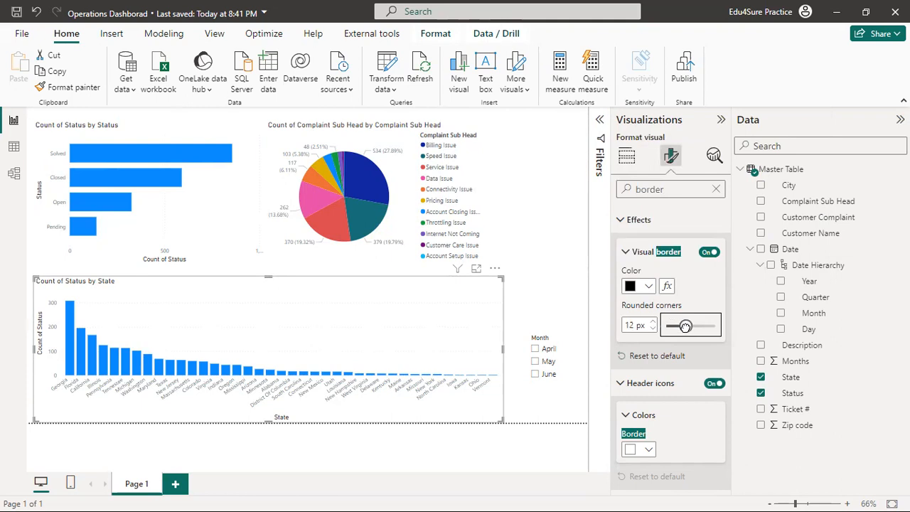
{"action": "left_click", "coordinate": [572, 311]}
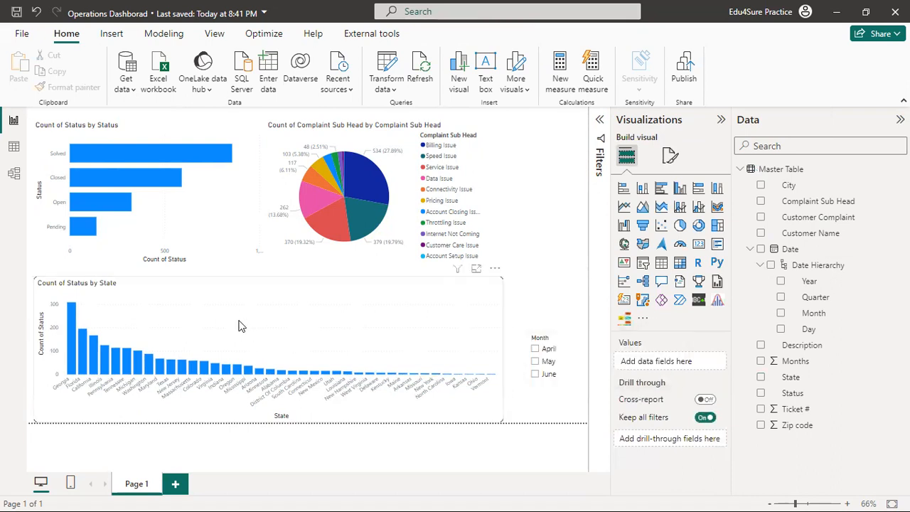
- Set the state column chart's background to the lightest yellow shade of the theme colors
{"action": "left_click", "coordinate": [547, 277]}
{"action": "left_click", "coordinate": [671, 155]}
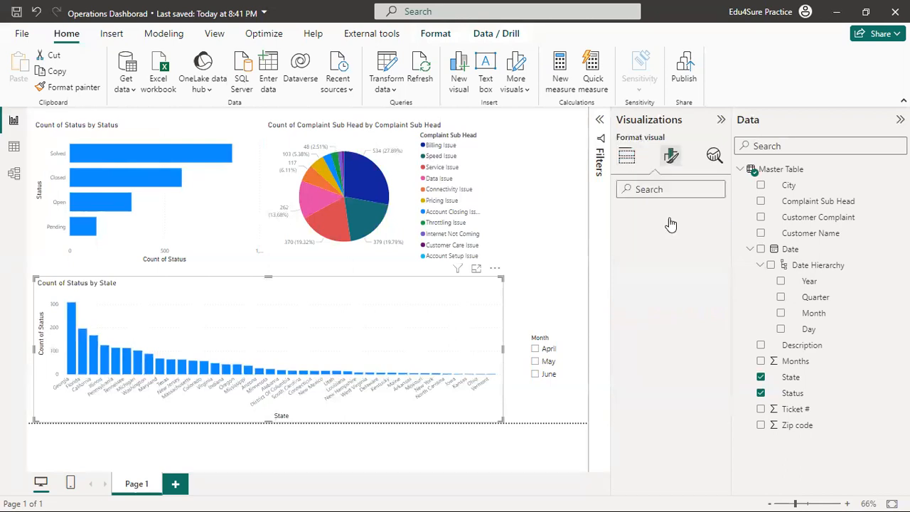
{"action": "left_click", "coordinate": [661, 191]}
{"action": "type", "text": "back"}
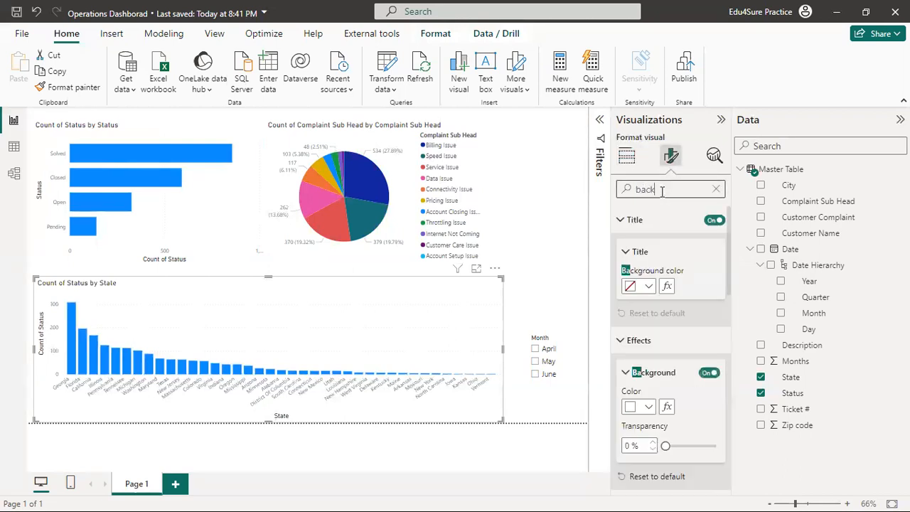
{"action": "type", "text": "ground"}
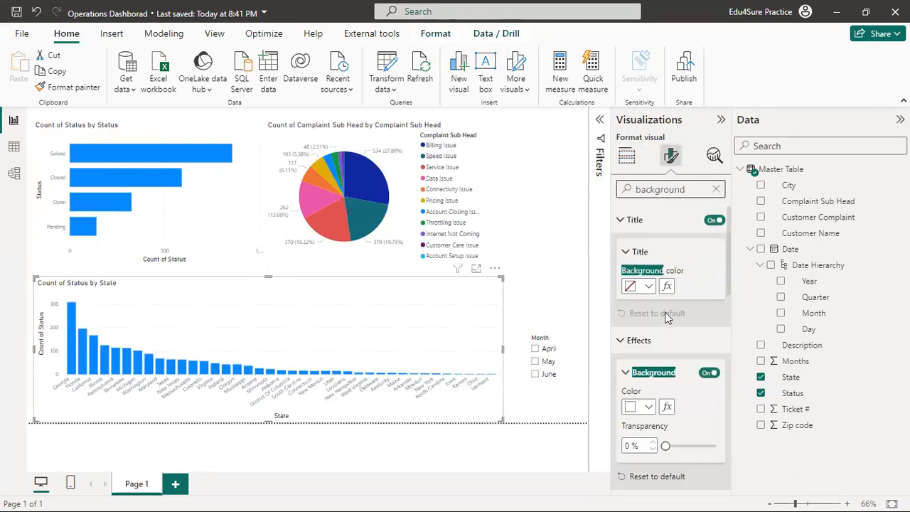
{"action": "scroll", "coordinate": [671, 305], "scroll_direction": "down", "scroll_amount": 3}
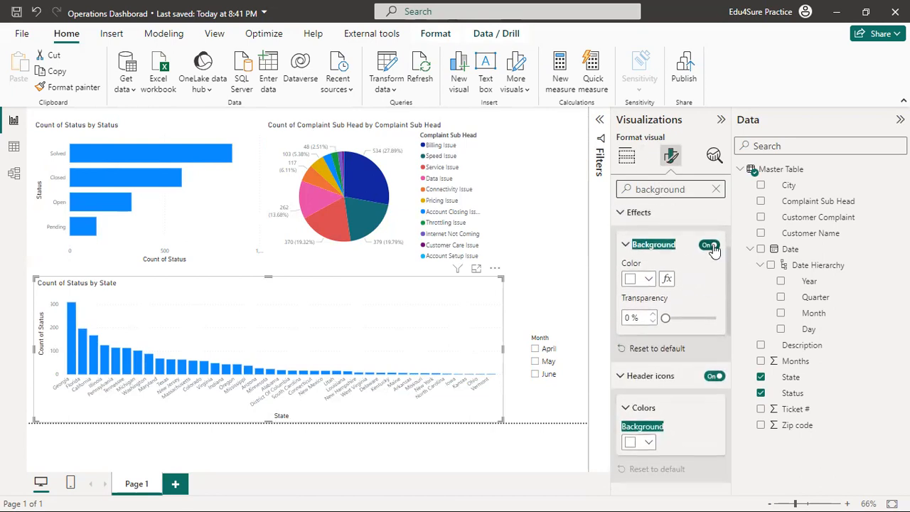
{"action": "left_click", "coordinate": [647, 279]}
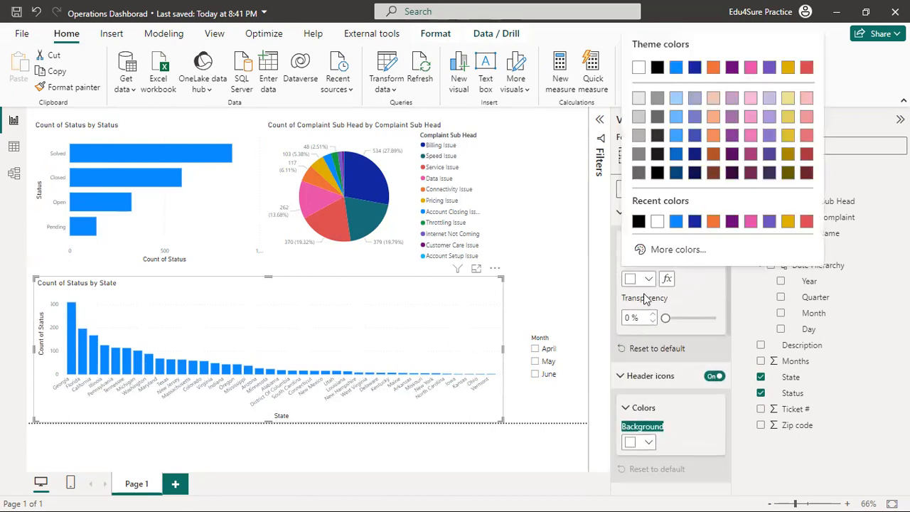
{"action": "left_click", "coordinate": [791, 97]}
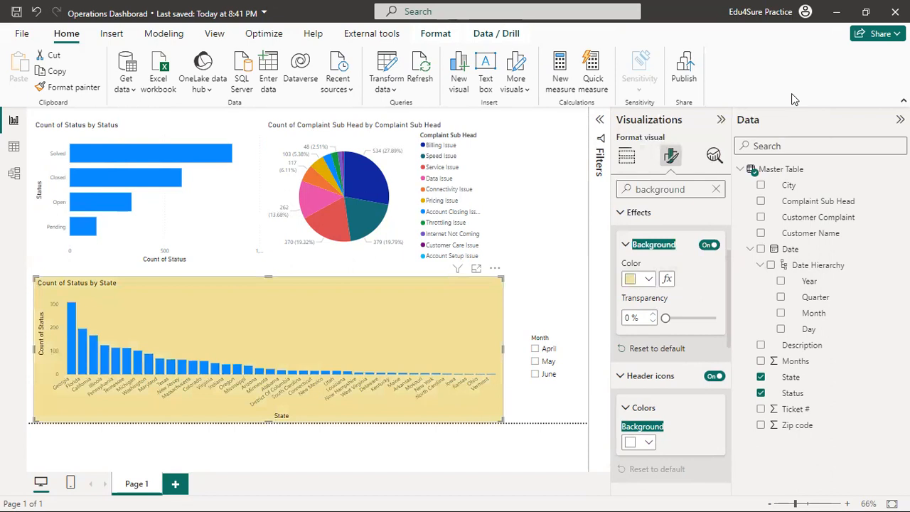
- Try a darker yellow and a light red background on the state chart, and go back to light yellow
{"action": "left_click", "coordinate": [648, 279]}
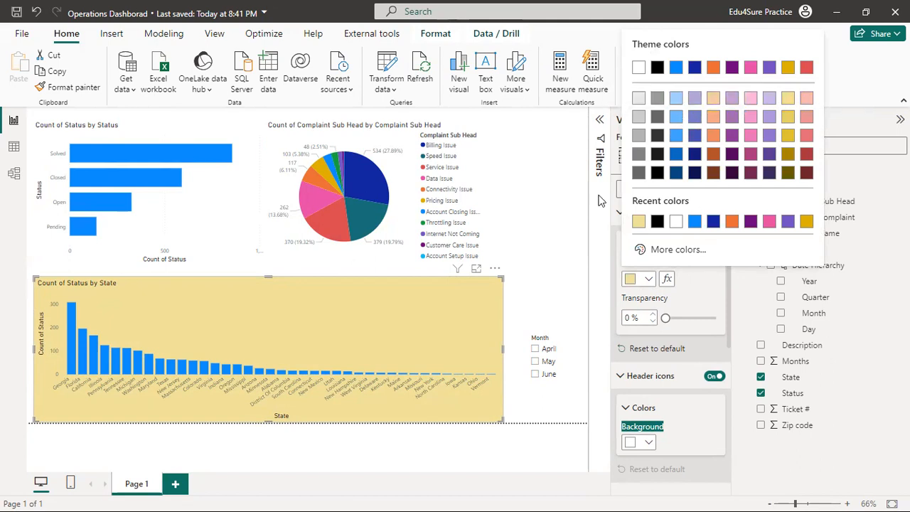
{"action": "left_click", "coordinate": [789, 118]}
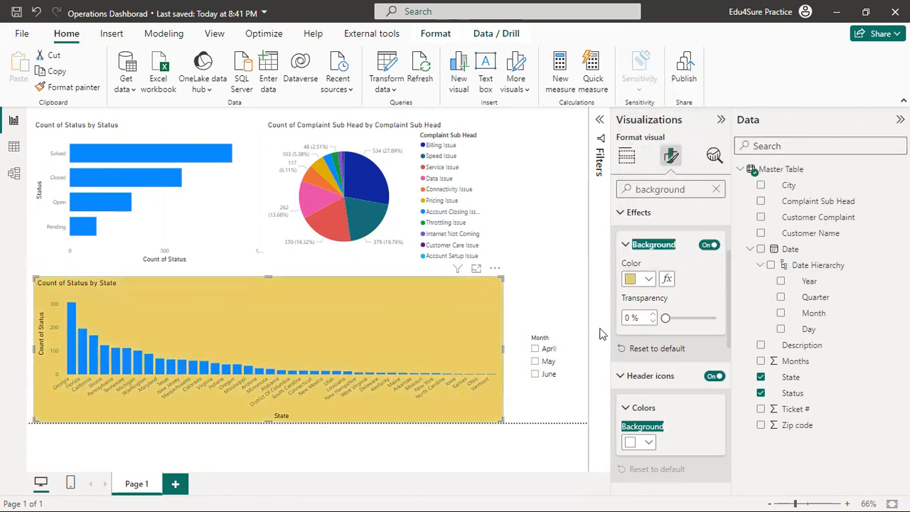
{"action": "left_click", "coordinate": [649, 278]}
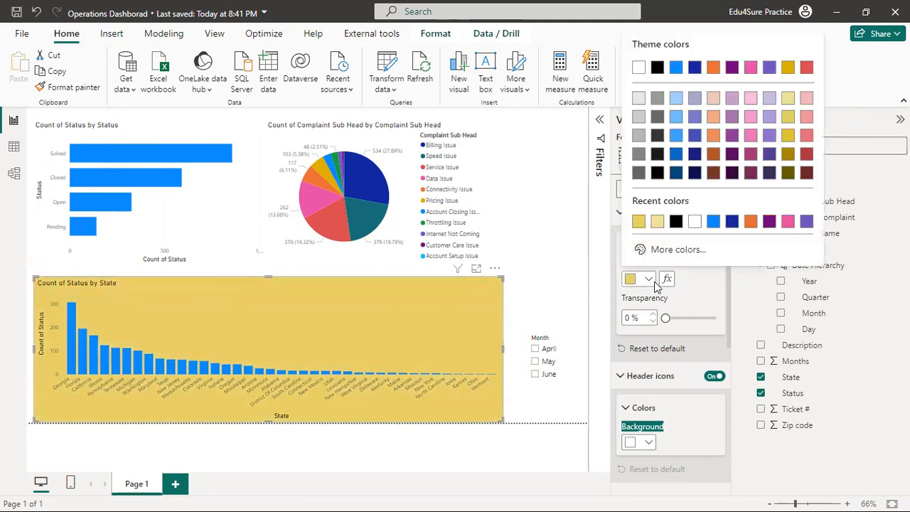
{"action": "left_click", "coordinate": [806, 114]}
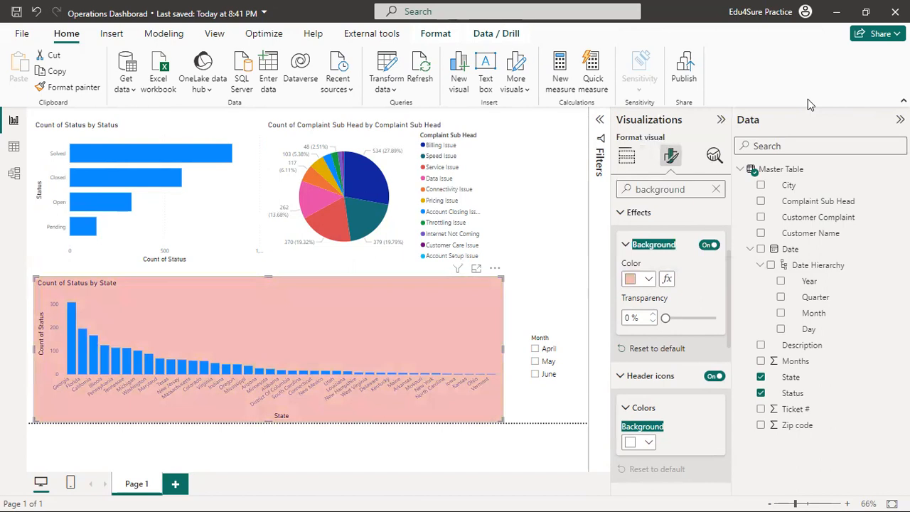
{"action": "left_click", "coordinate": [649, 279]}
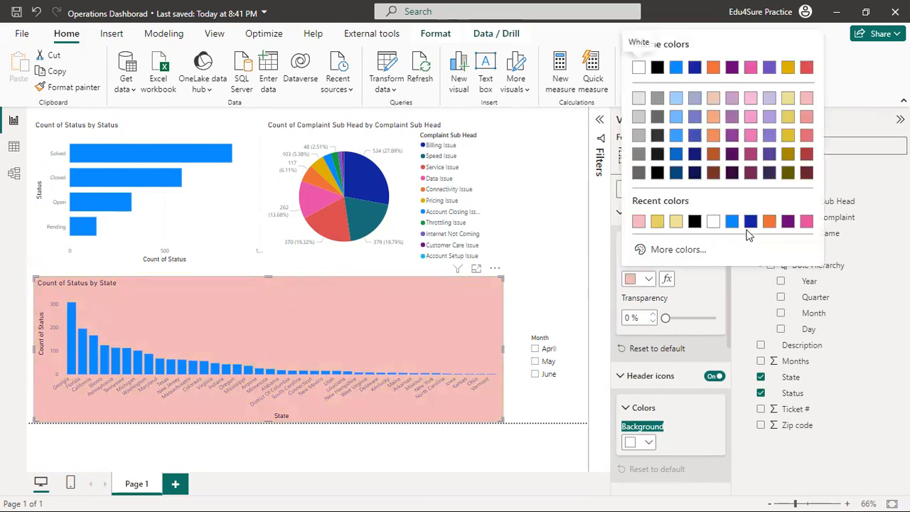
{"action": "left_click", "coordinate": [675, 222]}
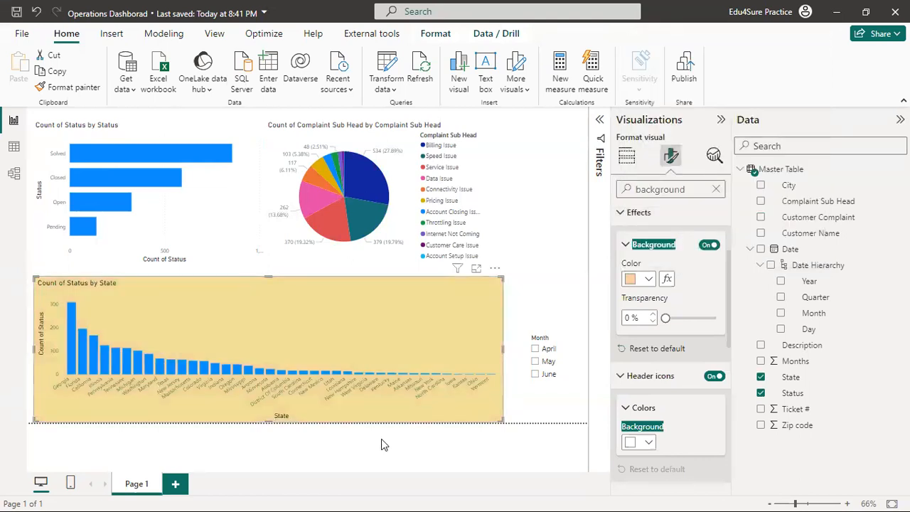
{"action": "left_click", "coordinate": [542, 295]}
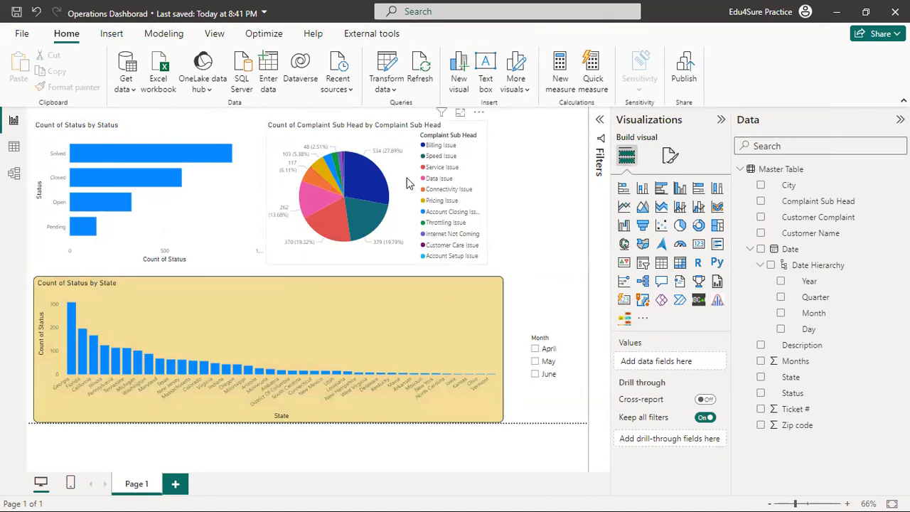
- Copy the state column chart's formatting onto the status bar chart with Format painter
{"action": "left_click", "coordinate": [305, 321]}
{"action": "left_click", "coordinate": [89, 84]}
{"action": "left_click", "coordinate": [170, 139]}
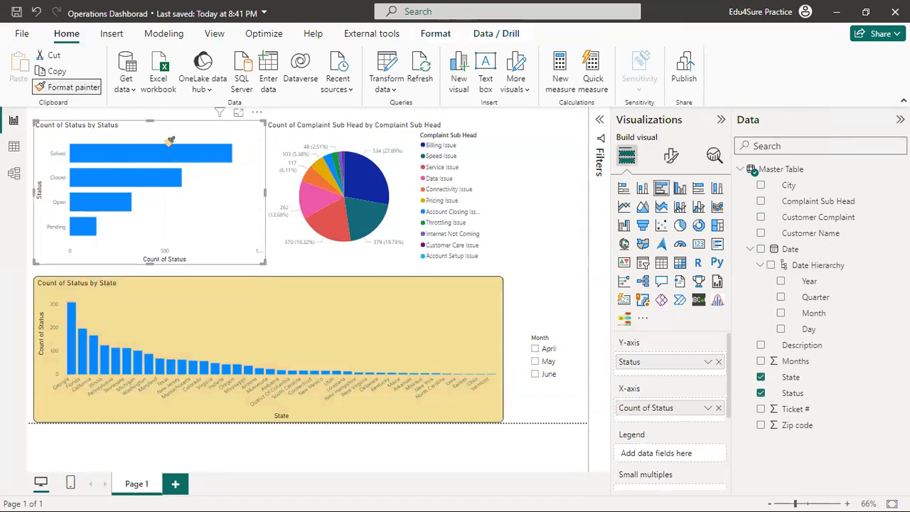
- Try to copy the state column chart's formatting onto the complaint pie chart
{"action": "left_click", "coordinate": [265, 338]}
{"action": "left_click", "coordinate": [89, 86]}
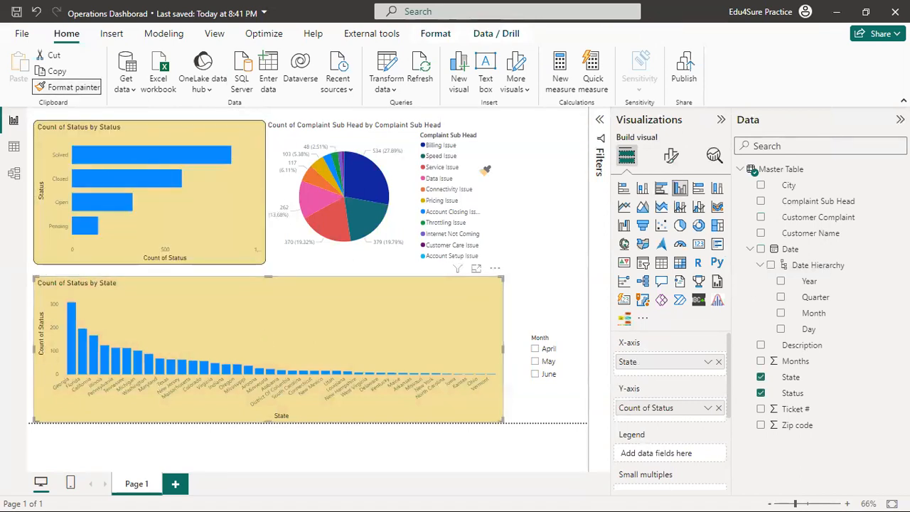
{"action": "left_click", "coordinate": [458, 171]}
{"action": "left_click", "coordinate": [448, 168]}
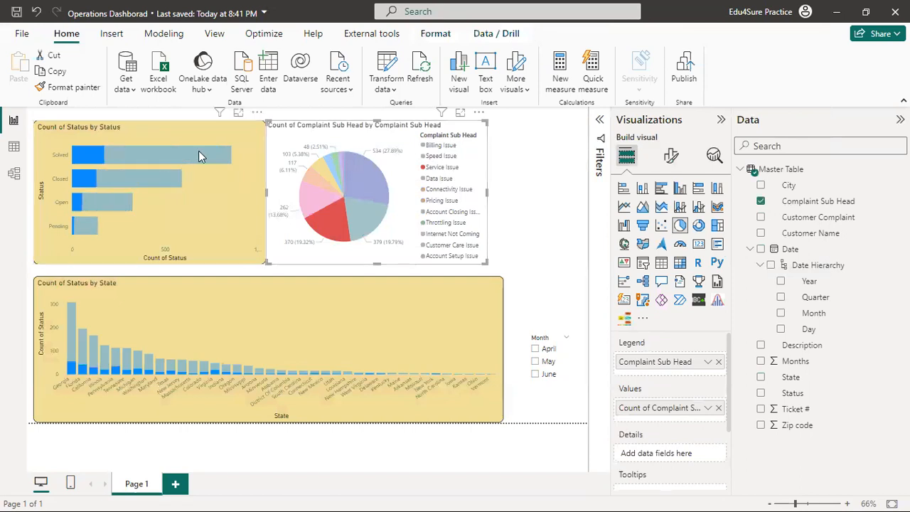
- Copy the status bar chart's formatting onto the complaint pie chart and move the pie chart to the right
{"action": "left_click", "coordinate": [142, 135]}
{"action": "left_click", "coordinate": [82, 87]}
{"action": "left_click", "coordinate": [427, 176]}
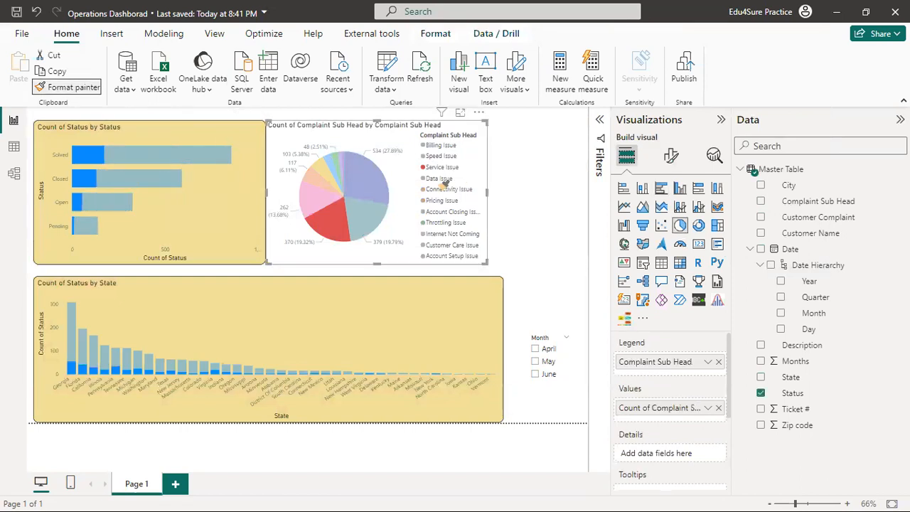
{"action": "left_click_drag", "start_coordinate": [403, 169], "coordinate": [441, 169]}
- Copy the status bar chart's formatting onto the month slicer and clear the slicer's month selection
{"action": "left_click", "coordinate": [156, 131]}
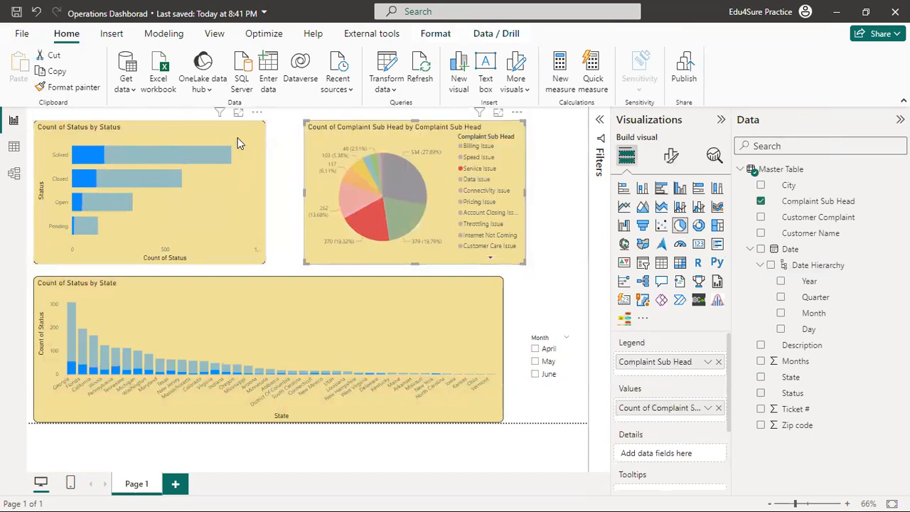
{"action": "left_click", "coordinate": [78, 87]}
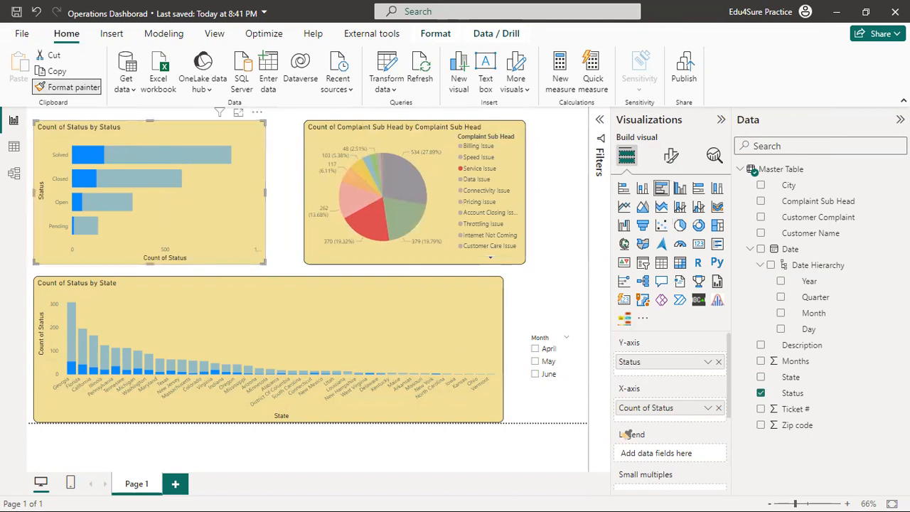
{"action": "left_click", "coordinate": [544, 351]}
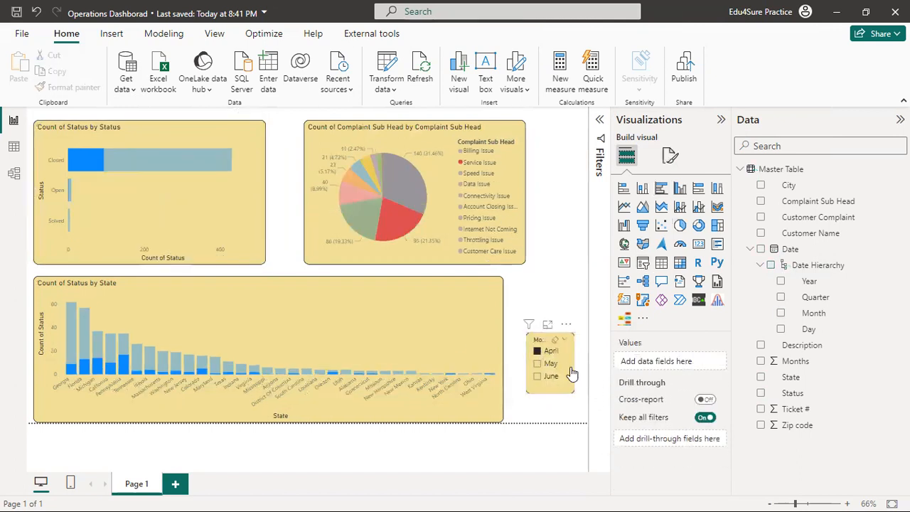
{"action": "left_click", "coordinate": [567, 363]}
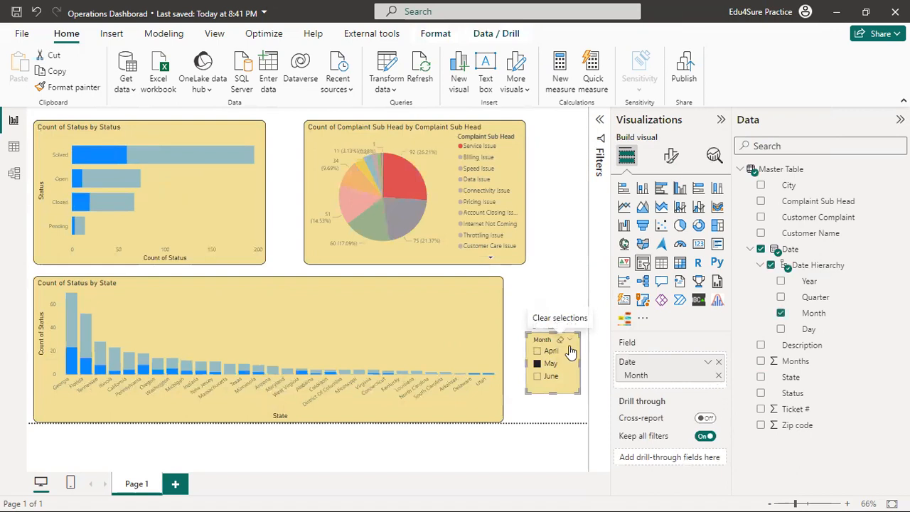
{"action": "left_click", "coordinate": [561, 341]}
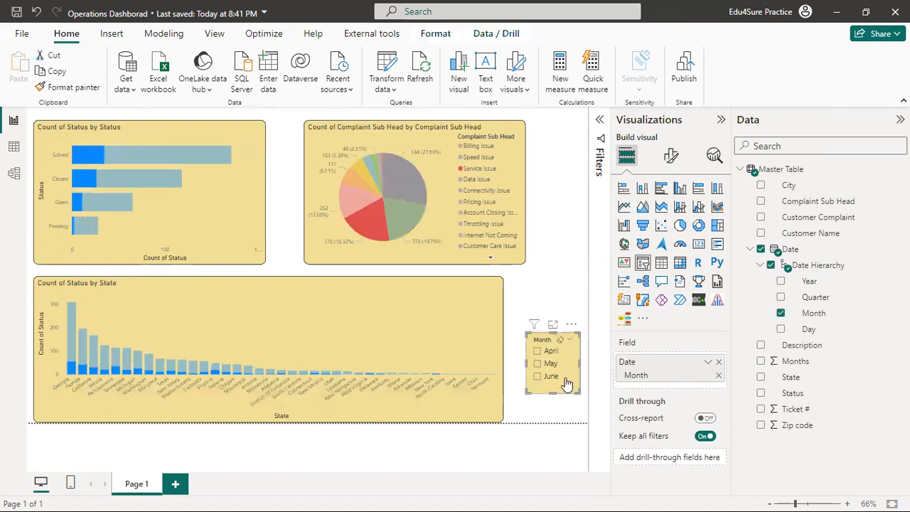
- Clear the Service Issue highlight from the charts and leave no visual selected
{"action": "left_click", "coordinate": [474, 291]}
{"action": "left_click", "coordinate": [279, 214]}
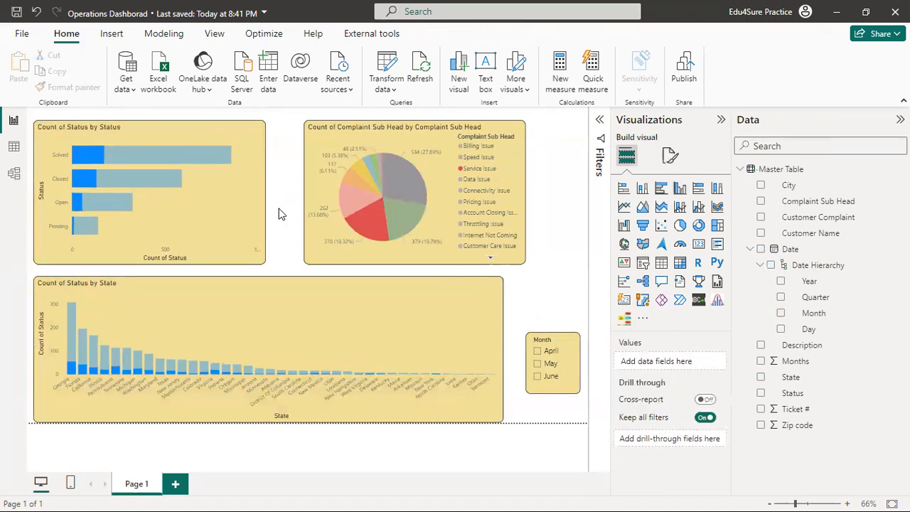
{"action": "left_click", "coordinate": [254, 133]}
{"action": "left_click", "coordinate": [334, 250]}
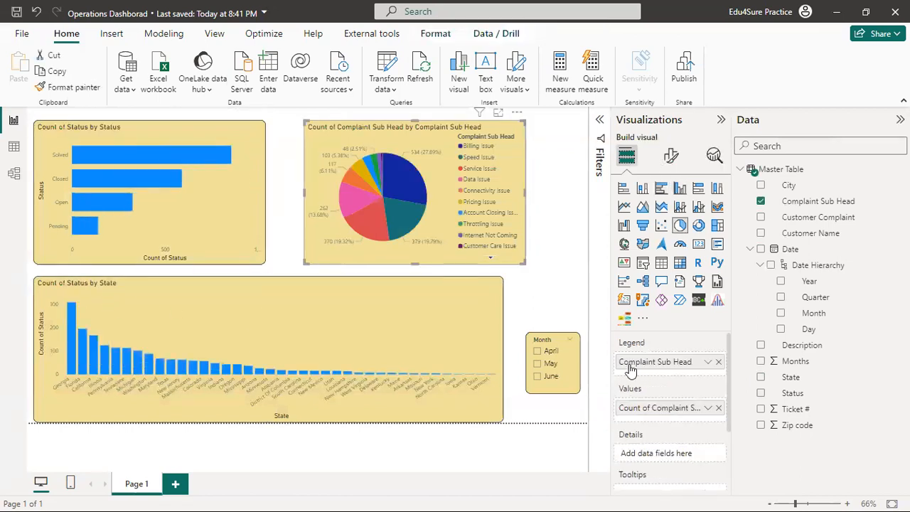
{"action": "left_click", "coordinate": [578, 252]}
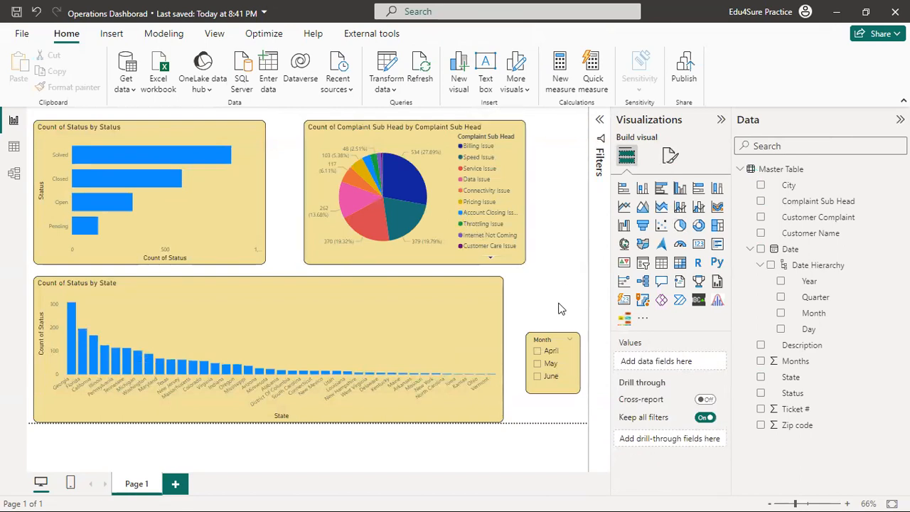
- Set the State filter on the state column chart to Top N, showing the top 5 items
{"action": "left_click", "coordinate": [50, 353]}
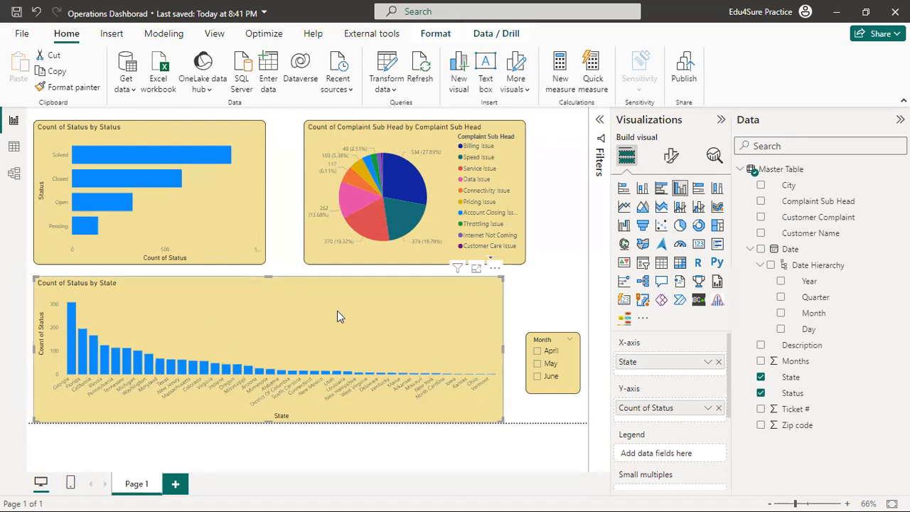
{"action": "left_click", "coordinate": [602, 122]}
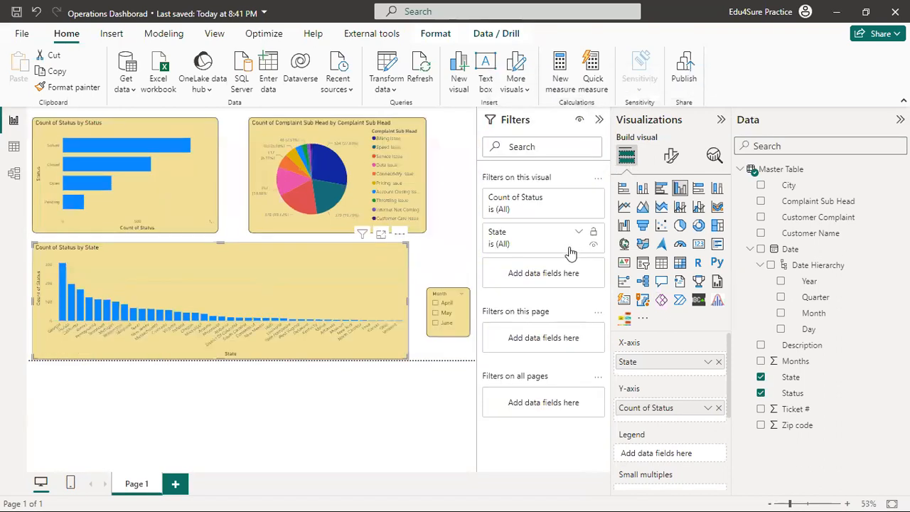
{"action": "left_click", "coordinate": [533, 239]}
{"action": "left_click", "coordinate": [533, 277]}
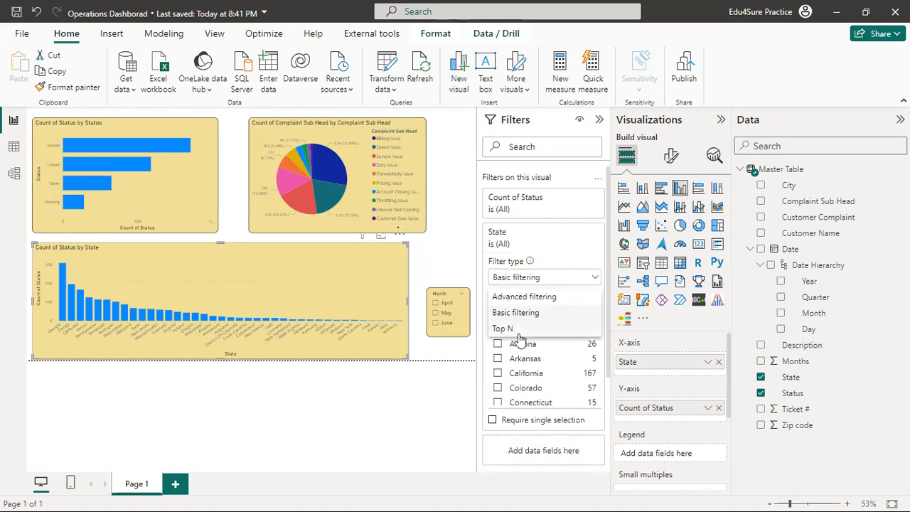
{"action": "left_click", "coordinate": [550, 328]}
{"action": "left_click", "coordinate": [567, 312]}
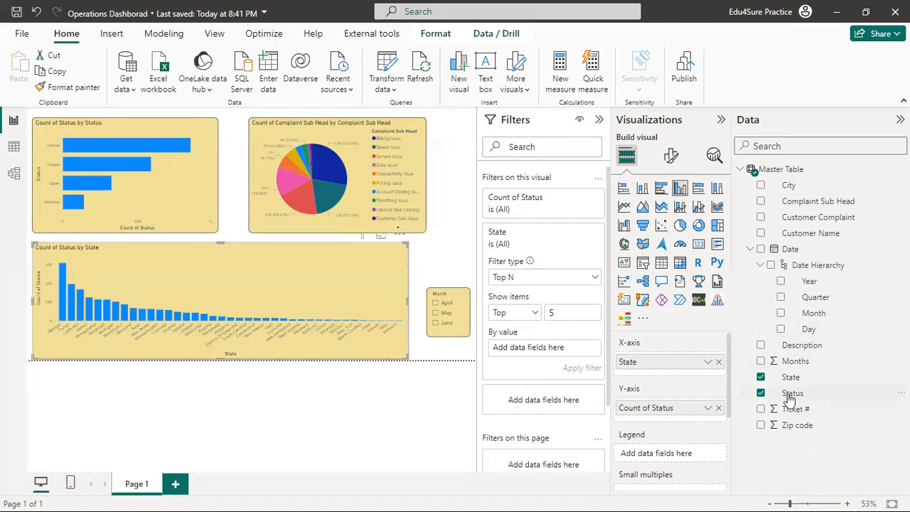
- Rank the state chart's Top N filter by the count of Status and apply it
{"action": "left_click_drag", "start_coordinate": [796, 400], "coordinate": [530, 347]}
{"action": "left_click", "coordinate": [583, 348]}
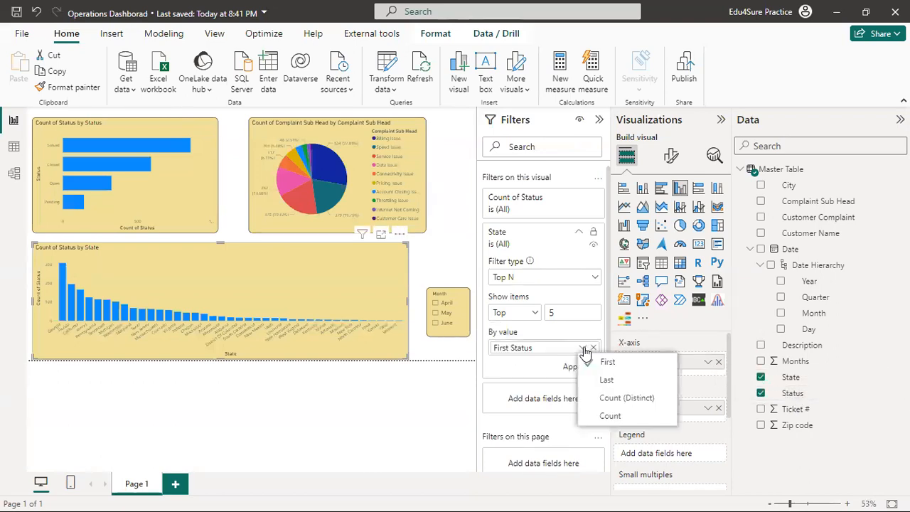
{"action": "left_click", "coordinate": [611, 416]}
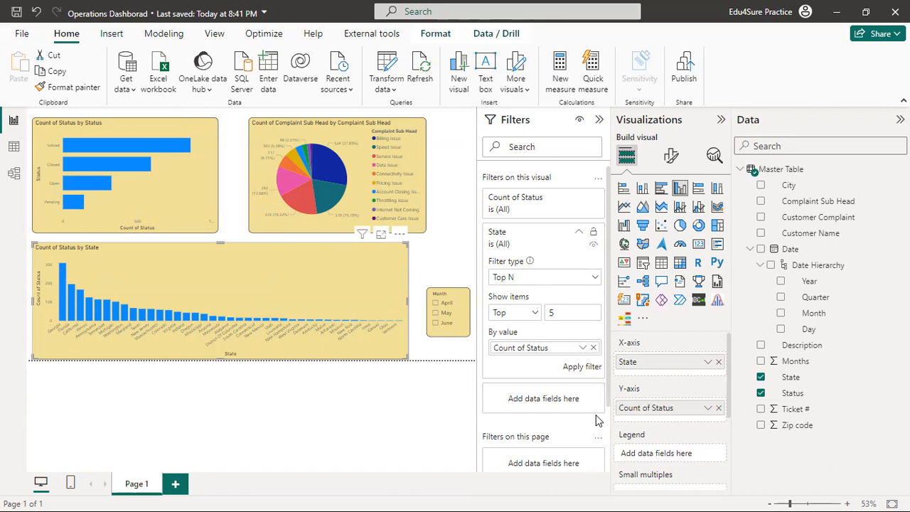
{"action": "left_click", "coordinate": [579, 367]}
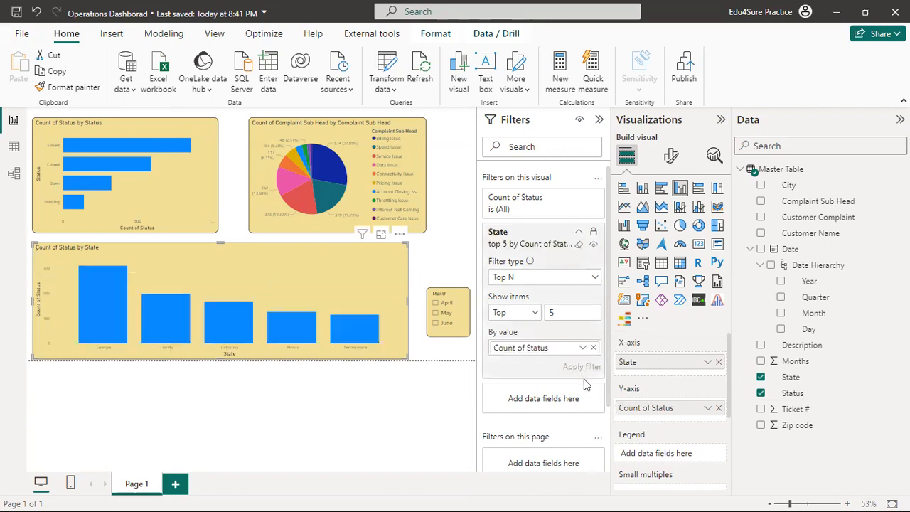
{"action": "left_click", "coordinate": [599, 119]}
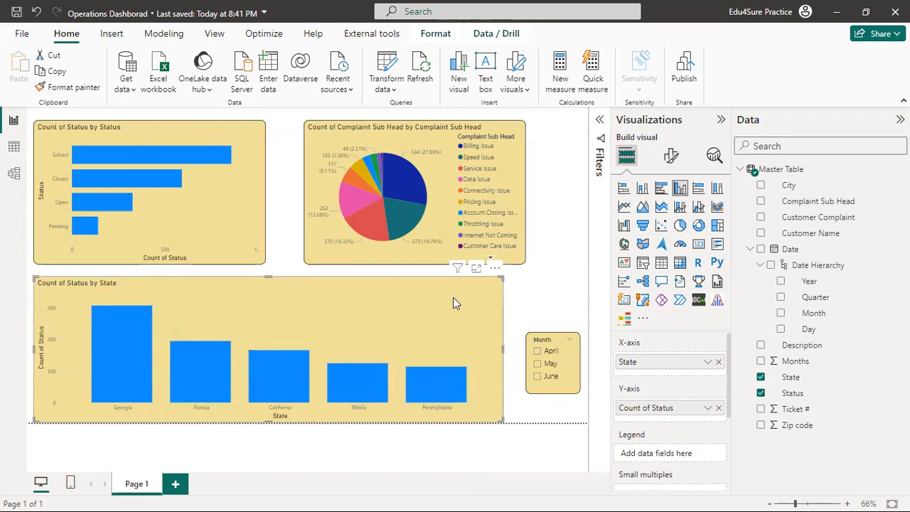
- Change the state chart's Top N filter to show the top 10 states and apply it
{"action": "left_click", "coordinate": [597, 241]}
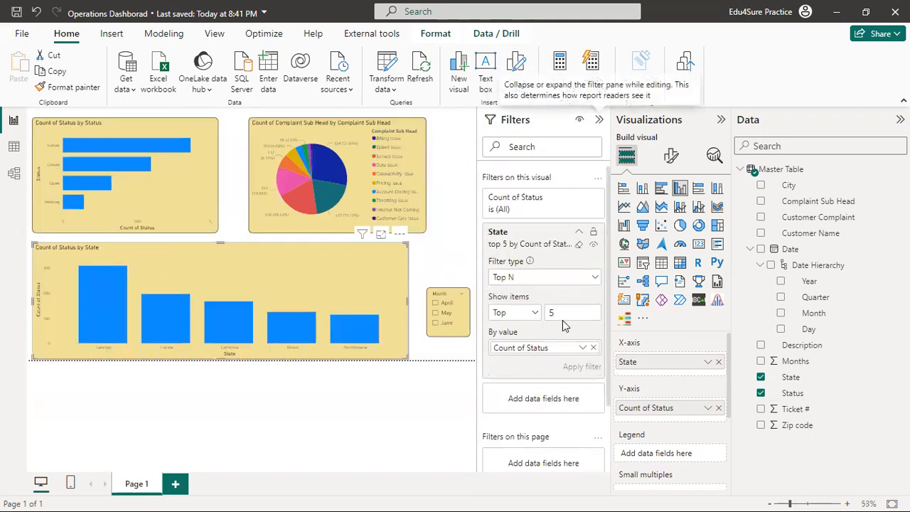
{"action": "left_click_drag", "start_coordinate": [561, 314], "coordinate": [540, 311]}
{"action": "type", "text": "10"}
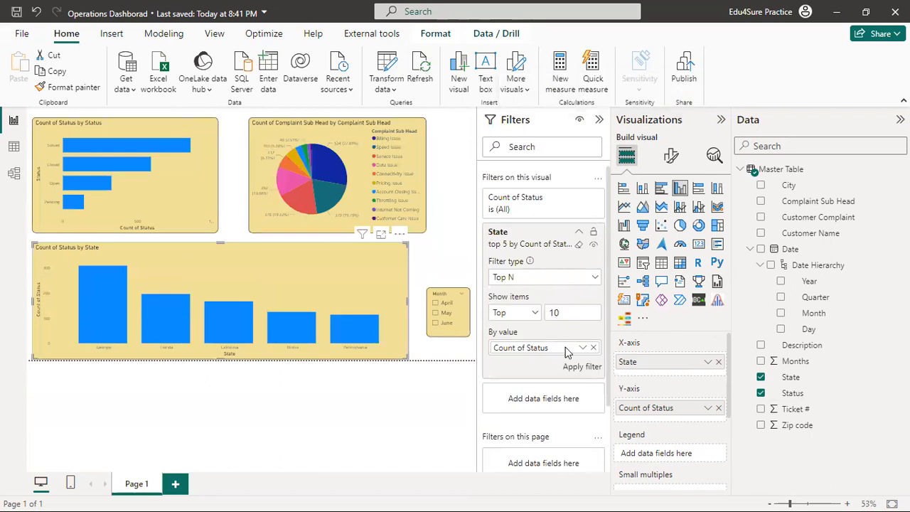
{"action": "left_click", "coordinate": [577, 366]}
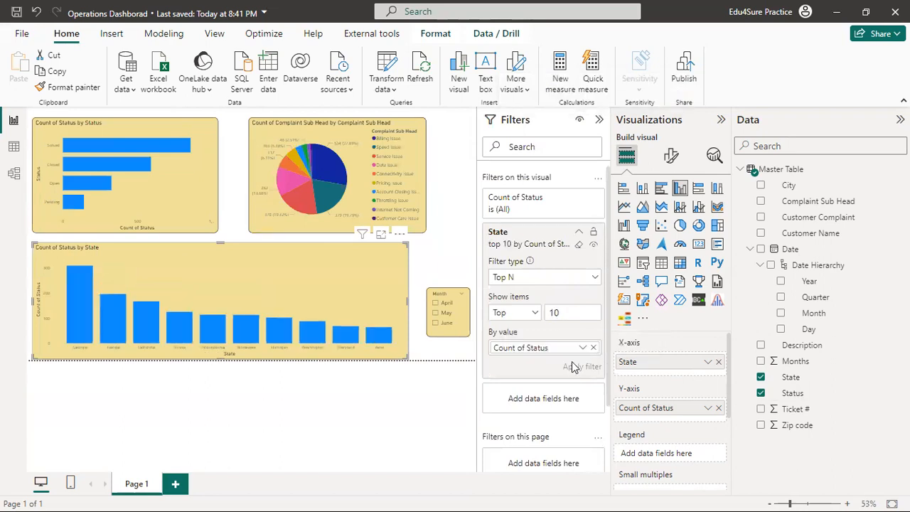
{"action": "left_click", "coordinate": [599, 119]}
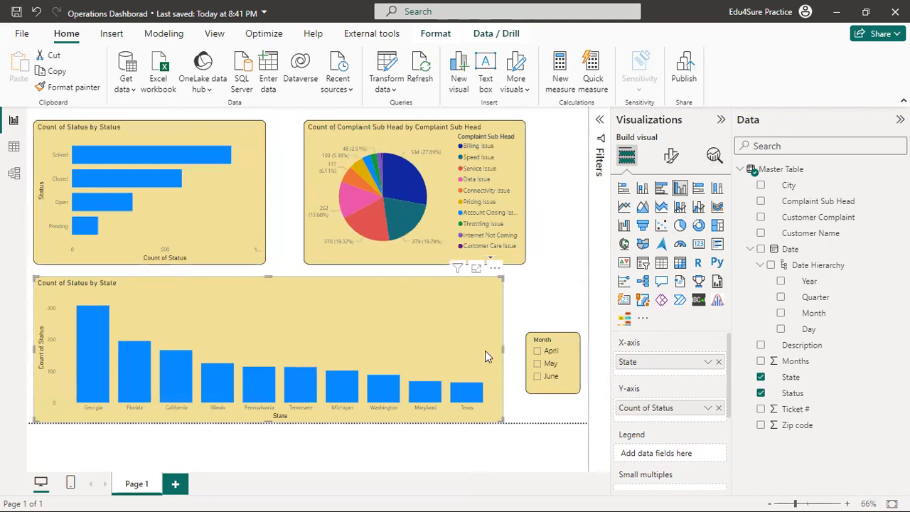
- Narrow the state column chart to the same width as the status bar chart above it
{"action": "left_click_drag", "start_coordinate": [503, 349], "coordinate": [424, 353]}
{"action": "left_click", "coordinate": [424, 349]}
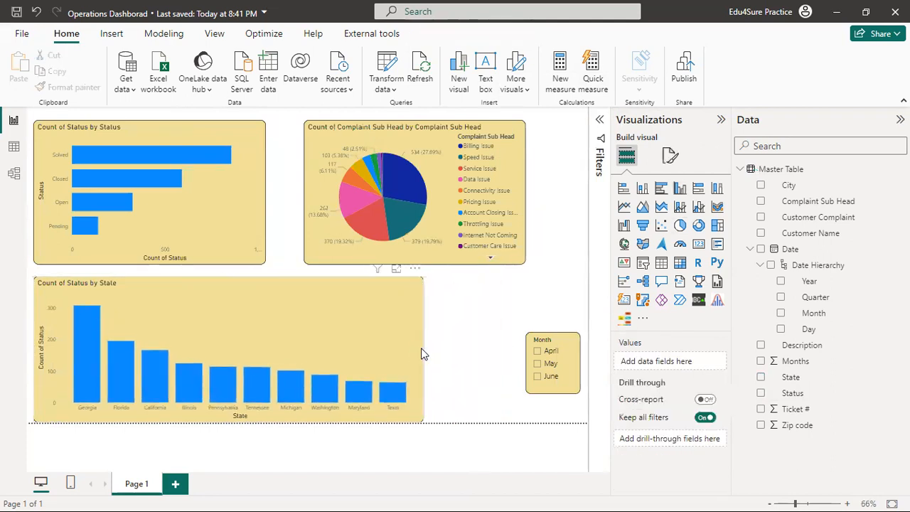
{"action": "left_click", "coordinate": [422, 352]}
{"action": "left_click_drag", "start_coordinate": [422, 349], "coordinate": [268, 367]}
{"action": "left_click", "coordinate": [391, 373]}
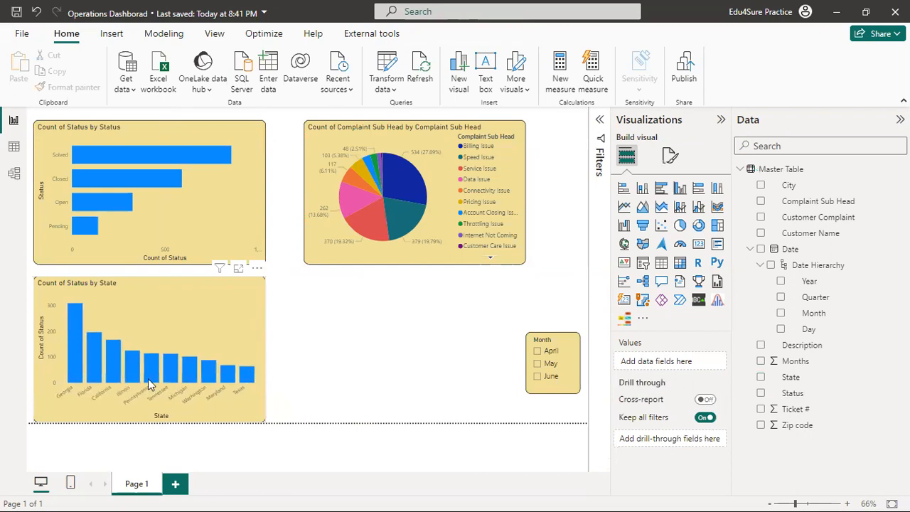
- Place the pie chart beside the state chart, the month slicer in the page's upper-right corner, and the status chart directly above the pie chart
{"action": "left_click_drag", "start_coordinate": [568, 362], "coordinate": [549, 345]}
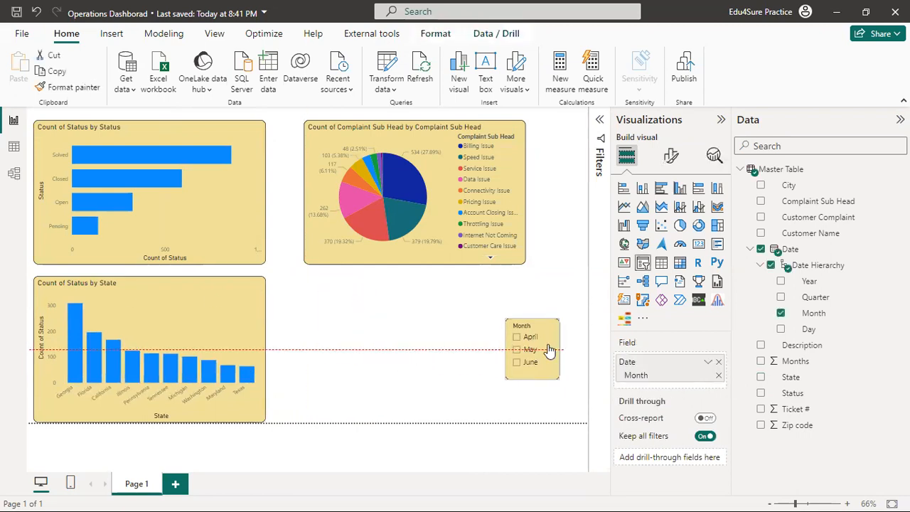
{"action": "left_click_drag", "start_coordinate": [507, 138], "coordinate": [484, 295]}
{"action": "left_click_drag", "start_coordinate": [543, 326], "coordinate": [558, 130]}
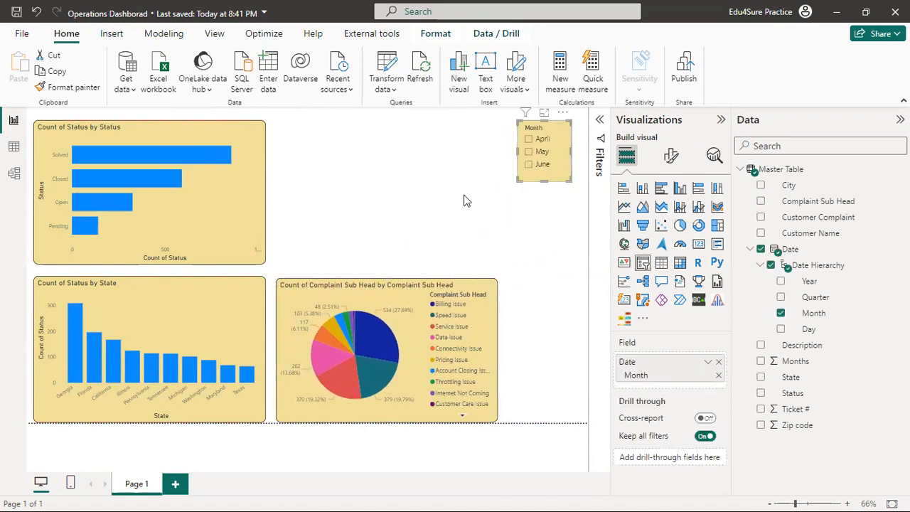
{"action": "left_click_drag", "start_coordinate": [232, 135], "coordinate": [476, 133]}
{"action": "left_click", "coordinate": [563, 308]}
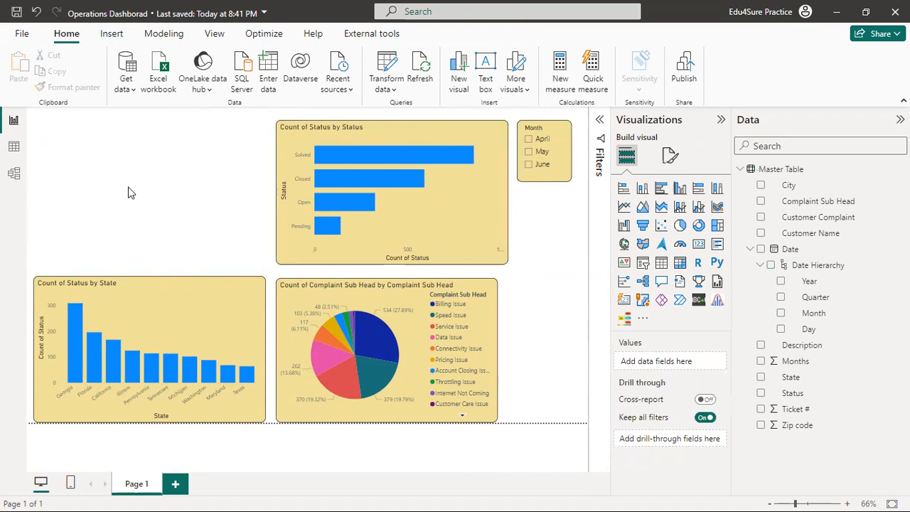
- Start inserting an image and browse to the Our Business Logos folder
{"action": "left_click", "coordinate": [110, 33]}
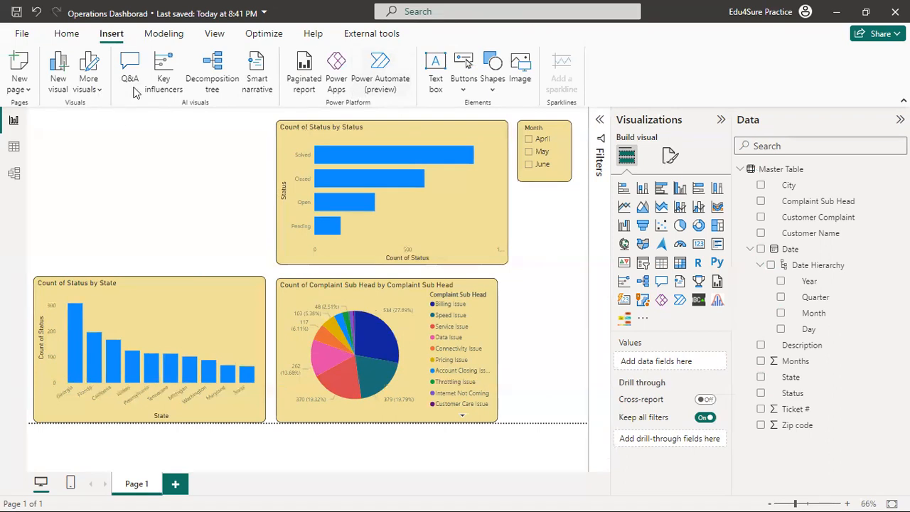
{"action": "left_click", "coordinate": [493, 79]}
{"action": "left_click", "coordinate": [519, 71]}
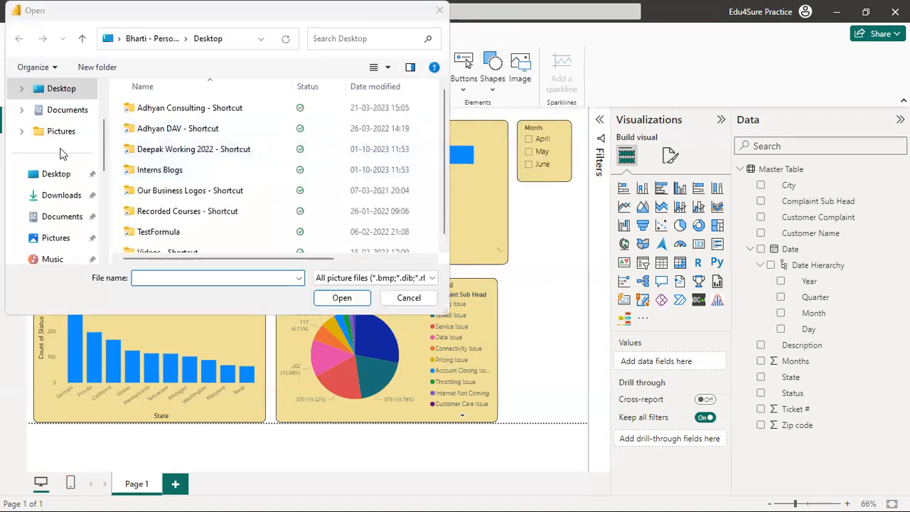
{"action": "scroll", "coordinate": [92, 160], "scroll_direction": "up", "scroll_amount": 1}
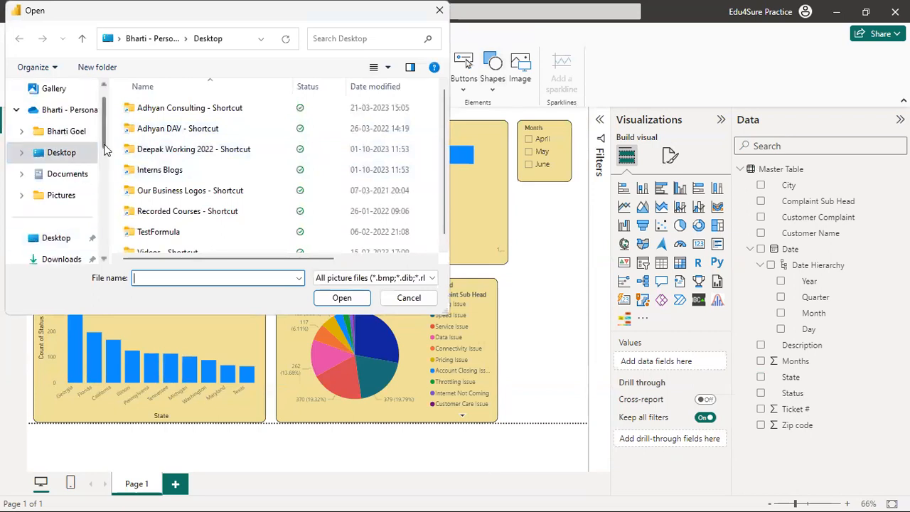
{"action": "scroll", "coordinate": [103, 106], "scroll_direction": "up", "scroll_amount": 1}
{"action": "left_click", "coordinate": [68, 158]}
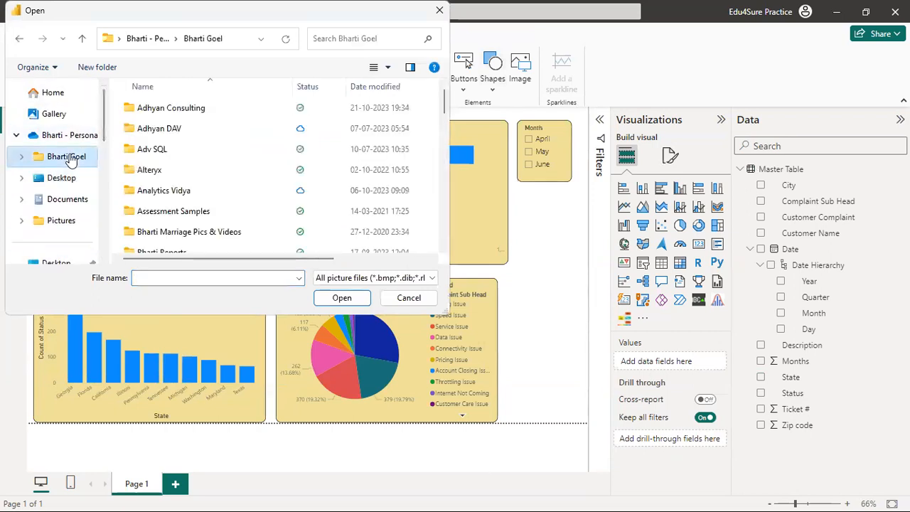
{"action": "left_click", "coordinate": [173, 128]}
{"action": "key", "text": "p"}
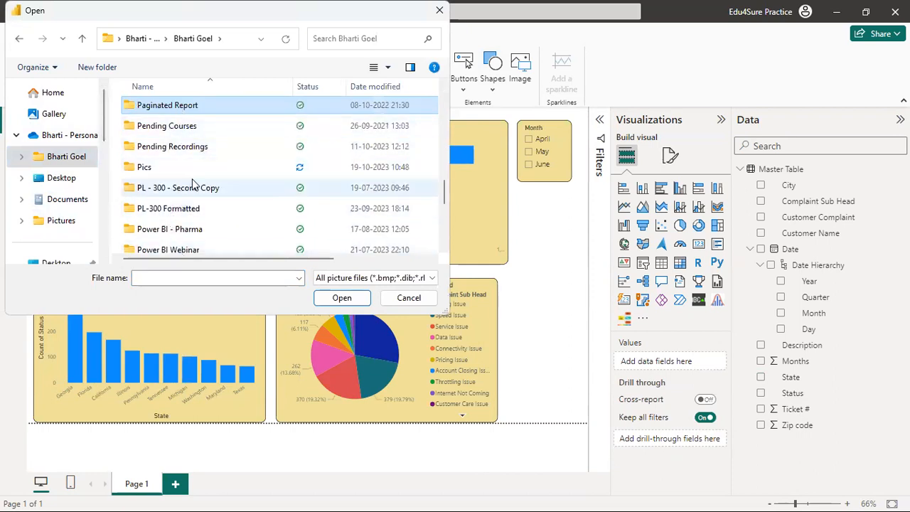
{"action": "scroll", "coordinate": [177, 213], "scroll_direction": "down", "scroll_amount": 3}
{"action": "left_click", "coordinate": [179, 140]}
{"action": "scroll", "coordinate": [178, 143], "scroll_direction": "up", "scroll_amount": 3}
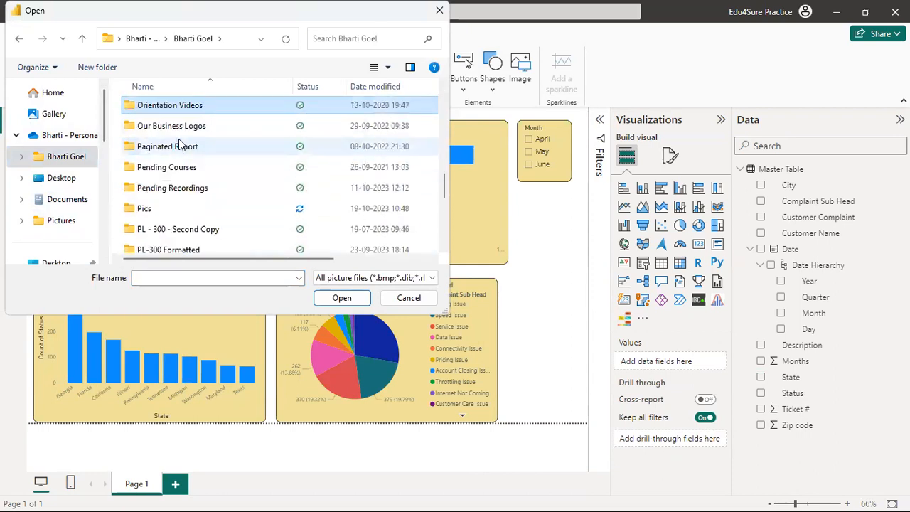
{"action": "double_click", "coordinate": [179, 126]}
- Insert Edu4Sure Logo.png and place it as a small logo in the report page's upper-left corner
{"action": "scroll", "coordinate": [249, 184], "scroll_direction": "down", "scroll_amount": 1}
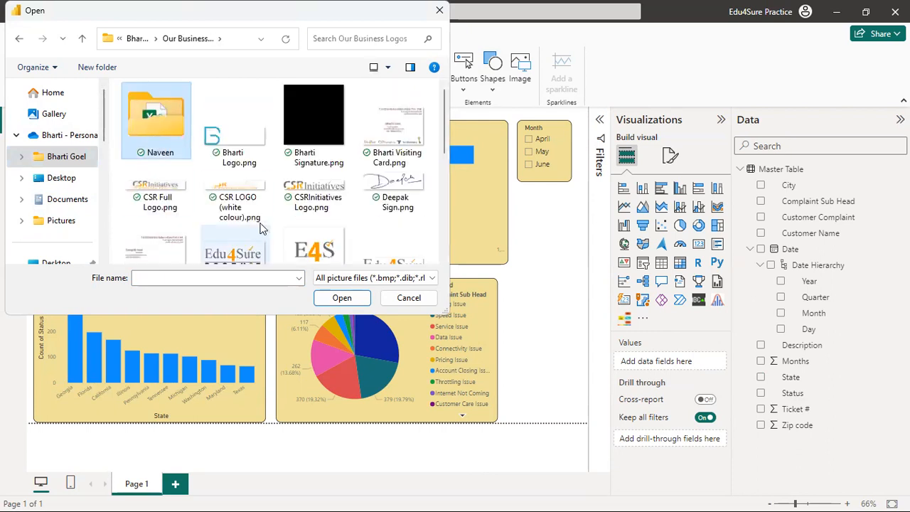
{"action": "scroll", "coordinate": [398, 243], "scroll_direction": "down", "scroll_amount": 2}
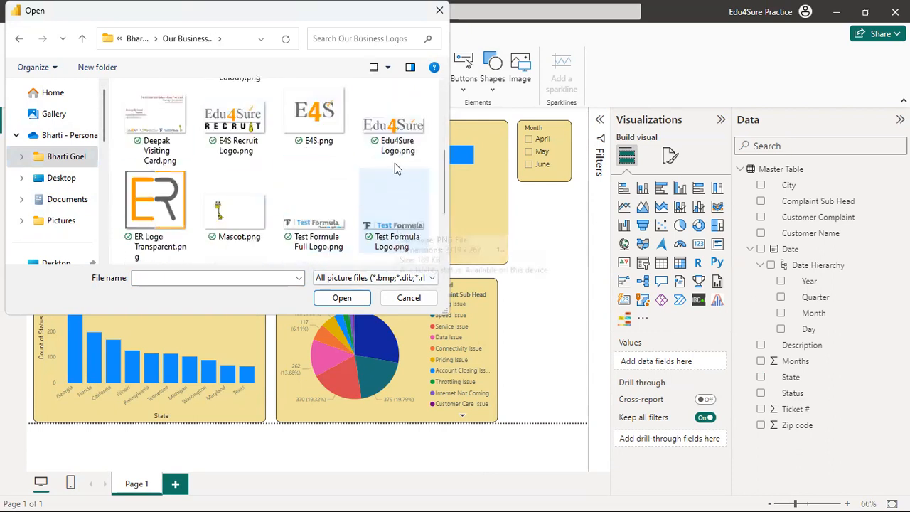
{"action": "left_click", "coordinate": [394, 153]}
{"action": "left_click", "coordinate": [356, 299]}
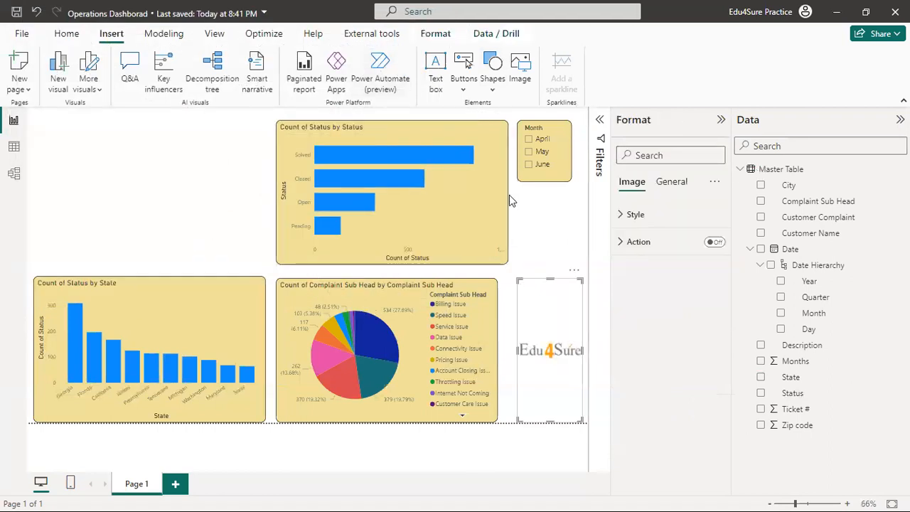
{"action": "left_click_drag", "start_coordinate": [561, 348], "coordinate": [103, 134]}
{"action": "left_click", "coordinate": [191, 211]}
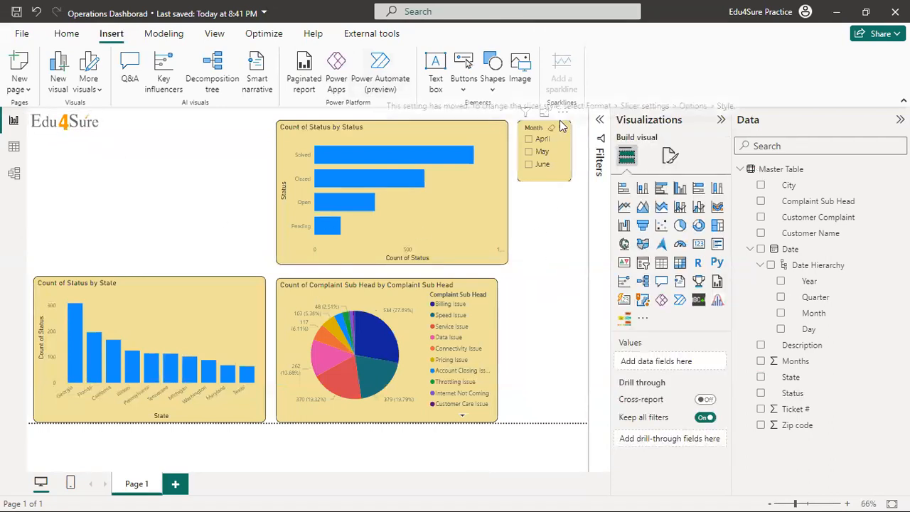
- Move the month slicer beside the pie chart and add a second, empty slicer above it
{"action": "left_click_drag", "start_coordinate": [561, 157], "coordinate": [563, 346]}
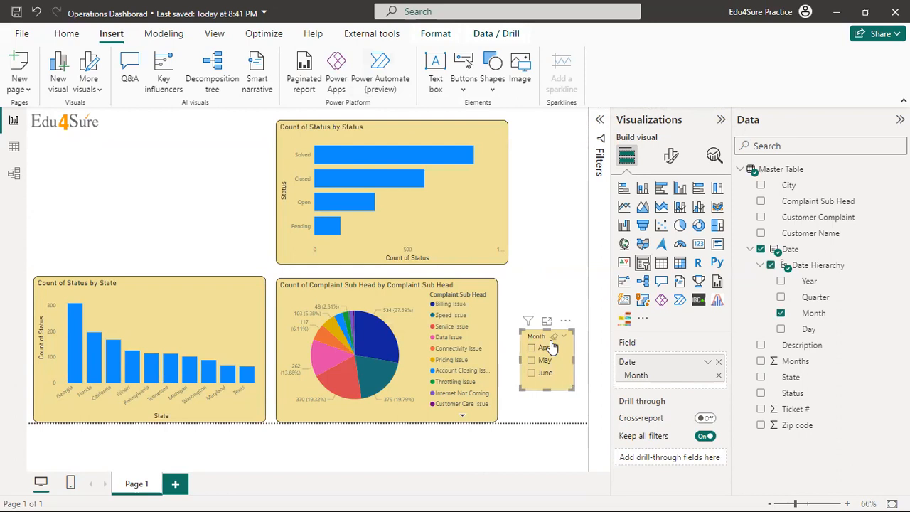
{"action": "left_click", "coordinate": [538, 245]}
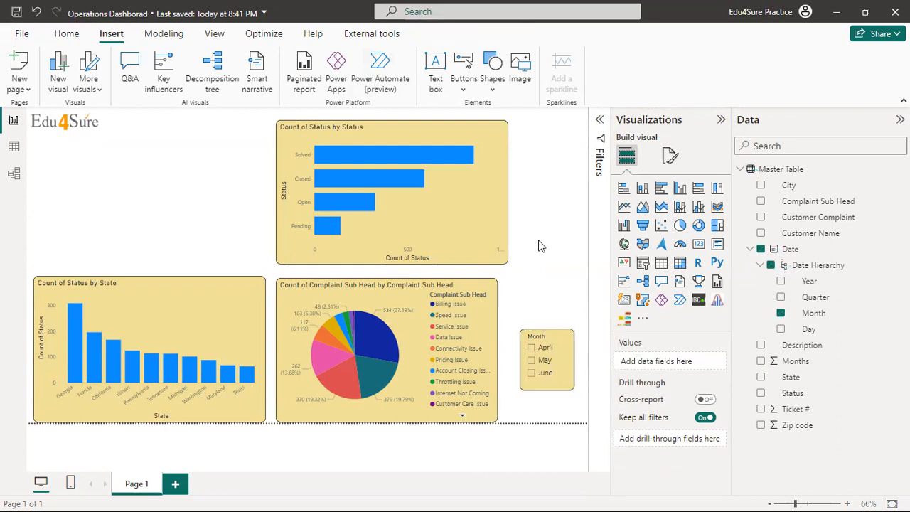
{"action": "left_click", "coordinate": [643, 262]}
{"action": "left_click_drag", "start_coordinate": [60, 220], "coordinate": [552, 222]}
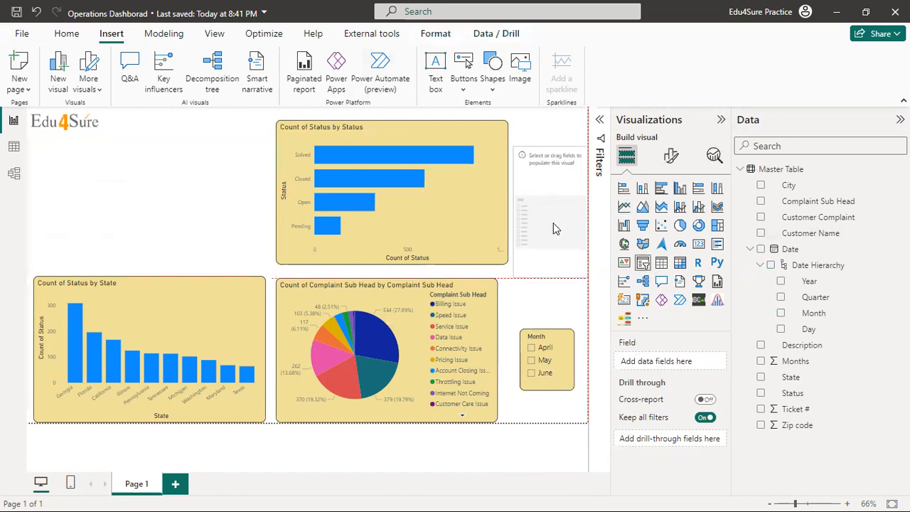
- Move the status bar chart under the logo, shorten the state chart below it, and slightly narrow both charts to equal width
{"action": "left_click_drag", "start_coordinate": [440, 137], "coordinate": [207, 136]}
{"action": "left_click", "coordinate": [178, 330]}
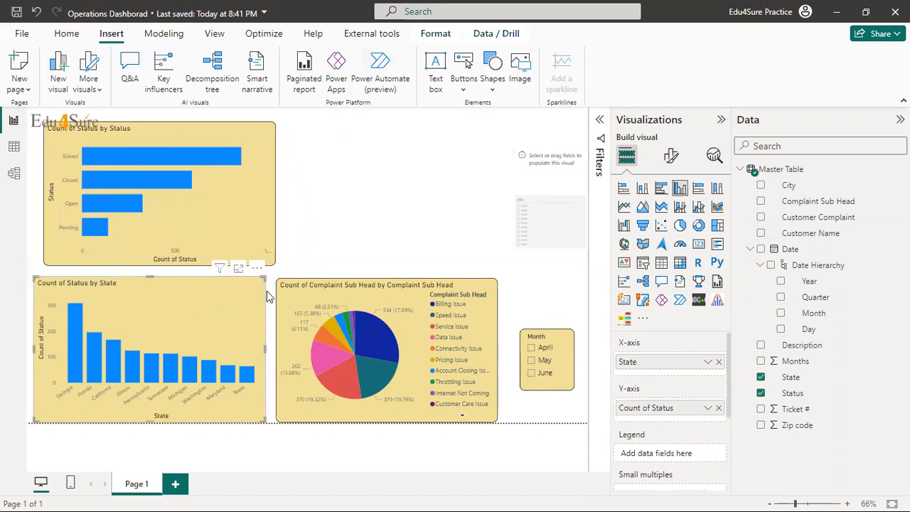
{"action": "left_click_drag", "start_coordinate": [266, 278], "coordinate": [256, 297]}
{"action": "left_click_drag", "start_coordinate": [206, 201], "coordinate": [204, 203]}
{"action": "left_click_drag", "start_coordinate": [265, 146], "coordinate": [257, 148]}
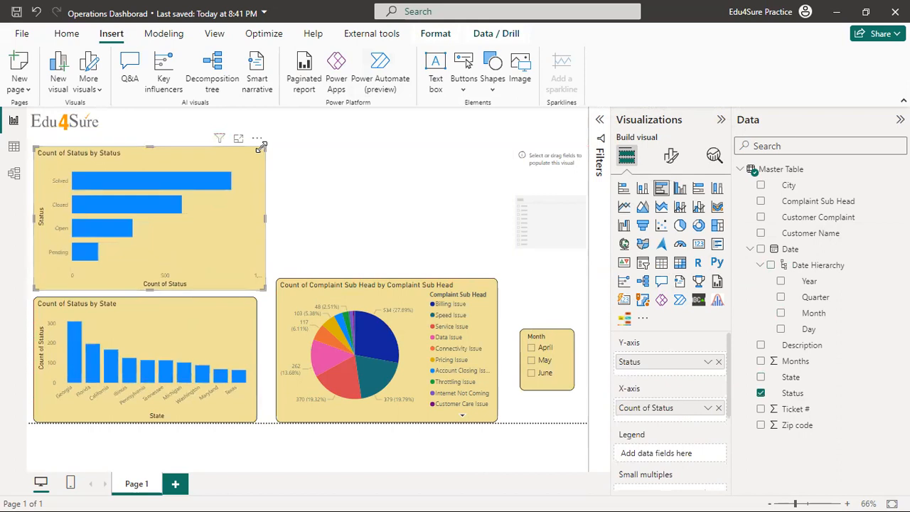
- Shrink the complaint pie chart to match the state chart's height and shift it slightly toward that chart
{"action": "left_click", "coordinate": [377, 295]}
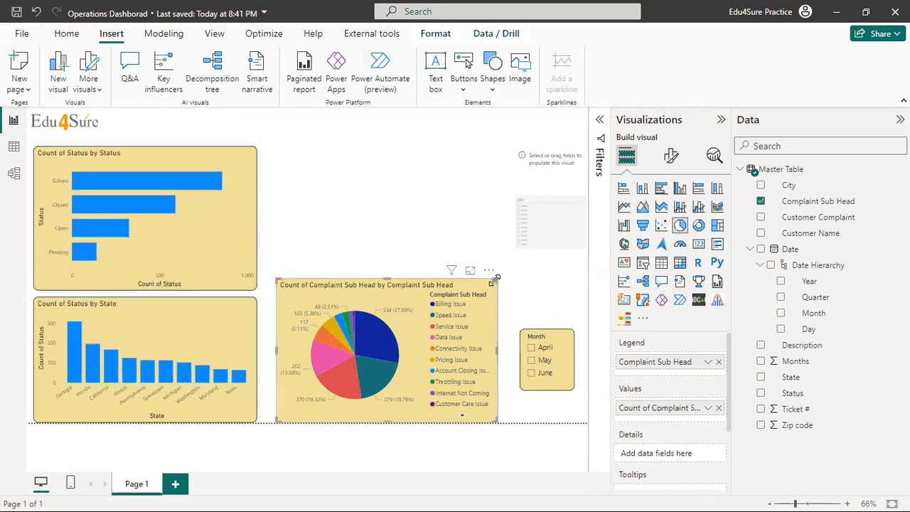
{"action": "left_click_drag", "start_coordinate": [494, 280], "coordinate": [474, 301]}
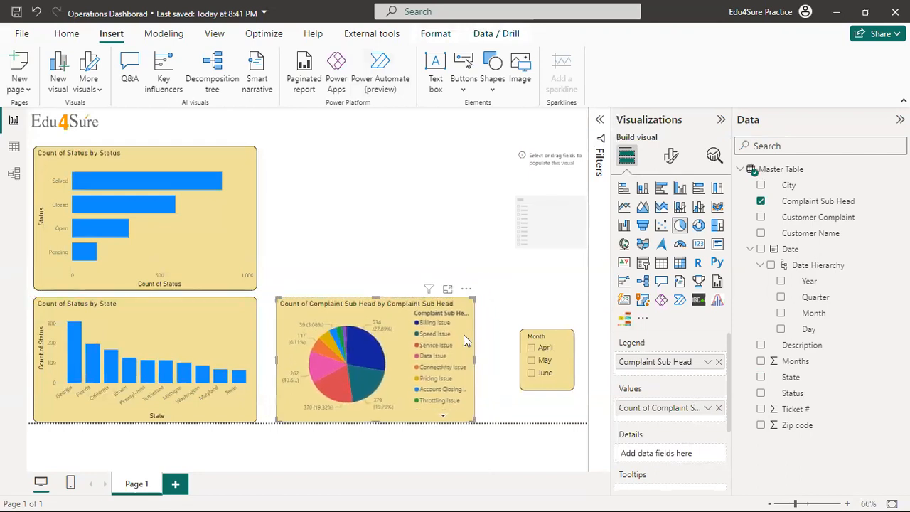
{"action": "left_click_drag", "start_coordinate": [463, 338], "coordinate": [462, 339]}
- Select May in the month slicer, adjust the slicer's size and place it closer to the pie chart, and select the empty slicer
{"action": "left_click", "coordinate": [553, 360]}
{"action": "left_click_drag", "start_coordinate": [572, 330], "coordinate": [554, 348]}
{"action": "left_click", "coordinate": [554, 225]}
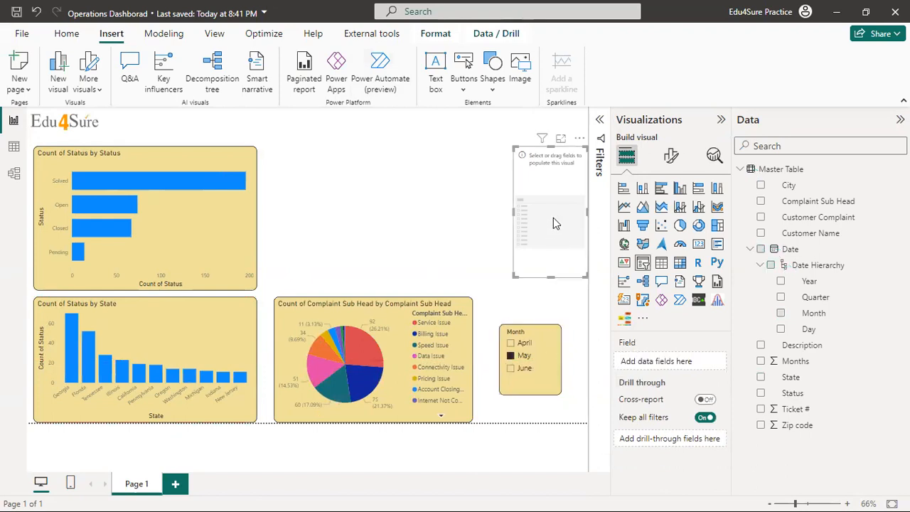
- Assign the Status field to the empty slicer and copy the month slicer's formatting onto it
{"action": "left_click", "coordinate": [760, 392]}
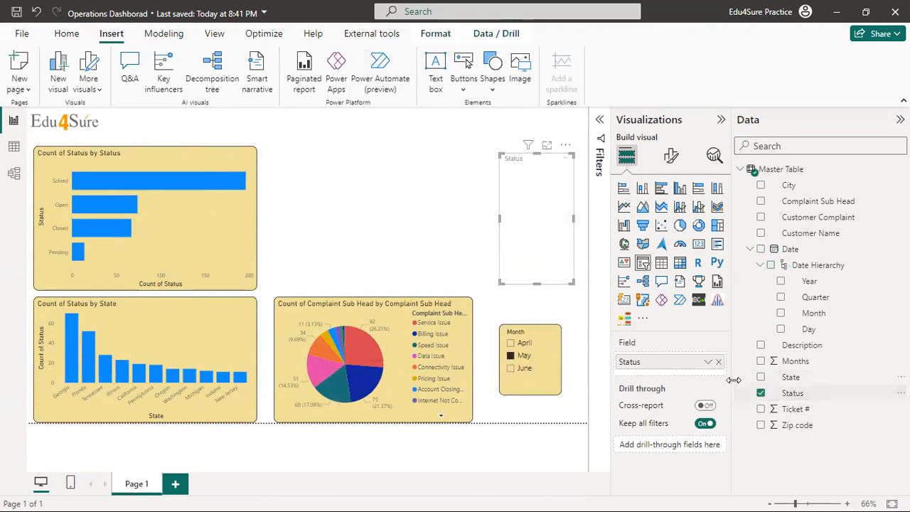
{"action": "left_click", "coordinate": [540, 390]}
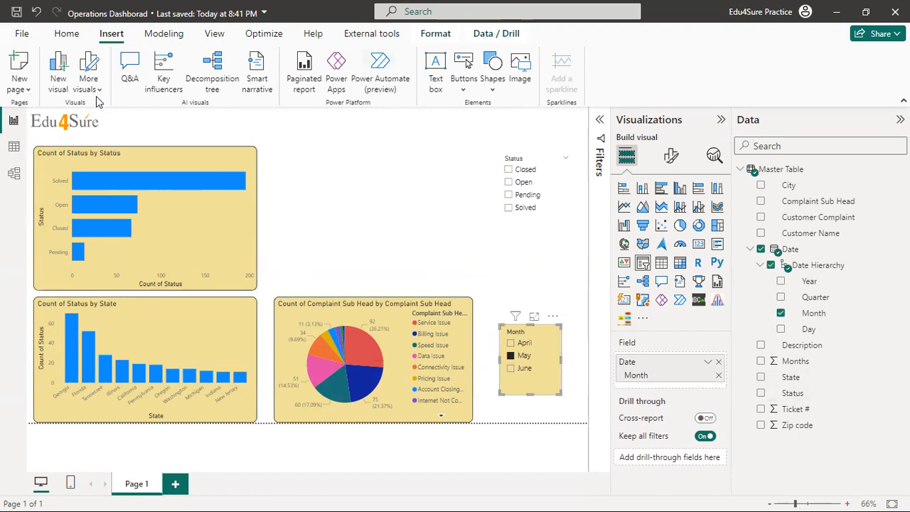
{"action": "left_click", "coordinate": [66, 33]}
{"action": "left_click", "coordinate": [71, 86]}
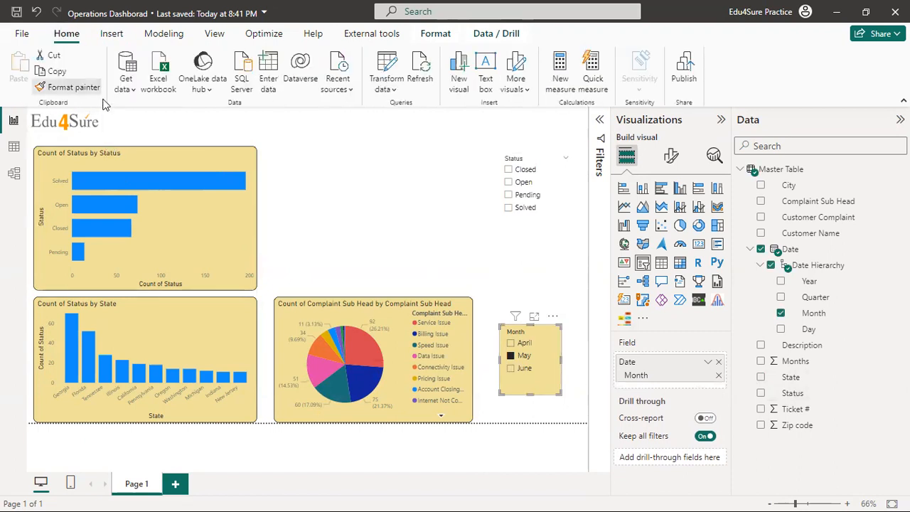
{"action": "left_click", "coordinate": [534, 194]}
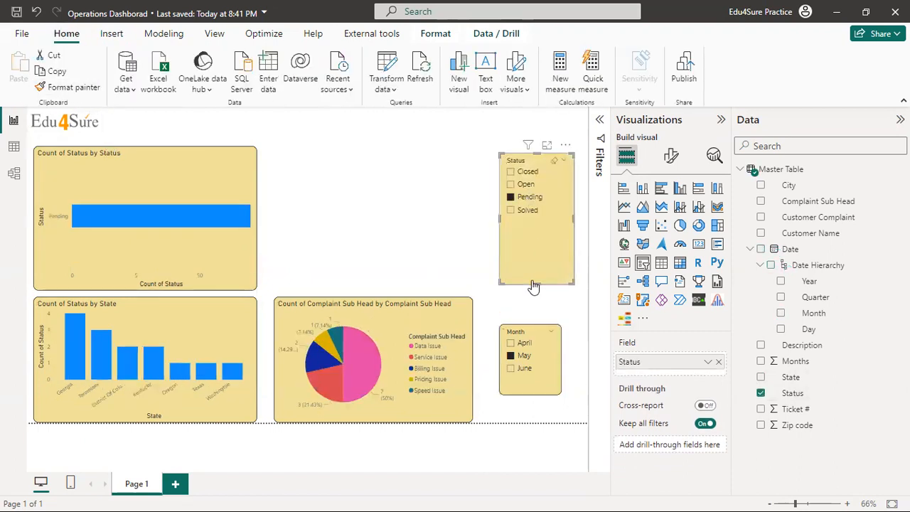
- Shorten the Status slicer, place it just above the month slicer, and clear the selections in both slicers
{"action": "left_click_drag", "start_coordinate": [540, 282], "coordinate": [552, 251]}
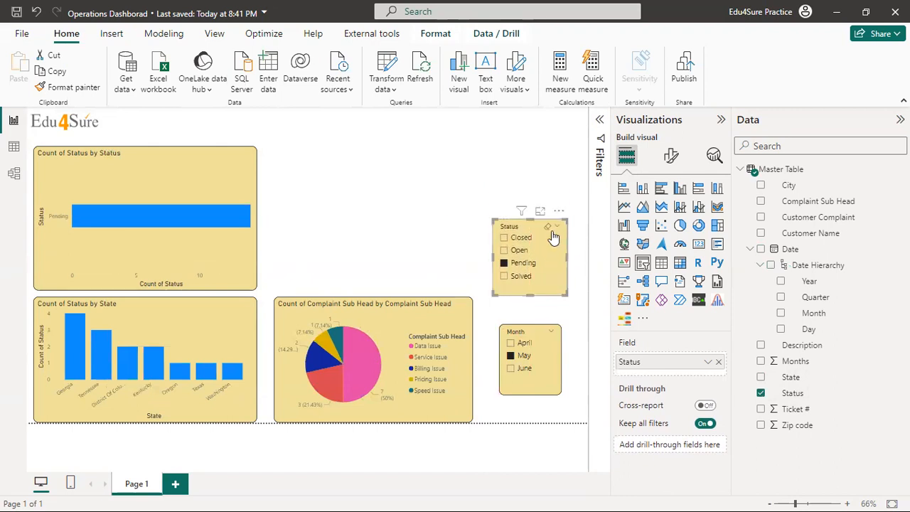
{"action": "left_click", "coordinate": [551, 230]}
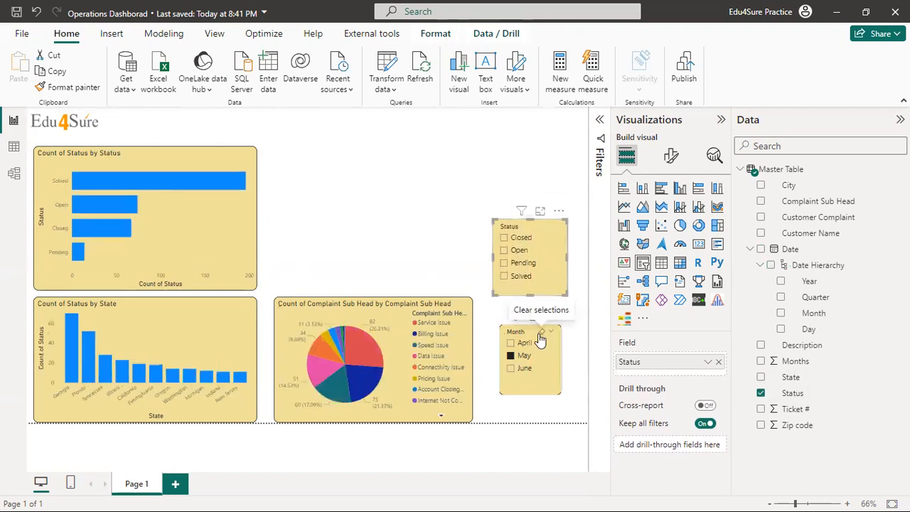
{"action": "left_click", "coordinate": [540, 336]}
{"action": "left_click", "coordinate": [576, 356]}
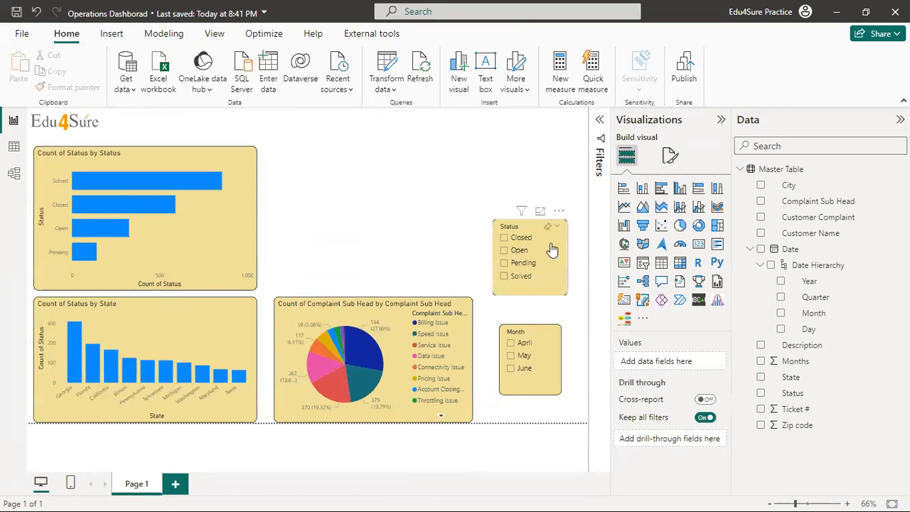
- Filter the dashboard to Pending complaints to examine the charts, and clear the Status selection
{"action": "left_click", "coordinate": [504, 264]}
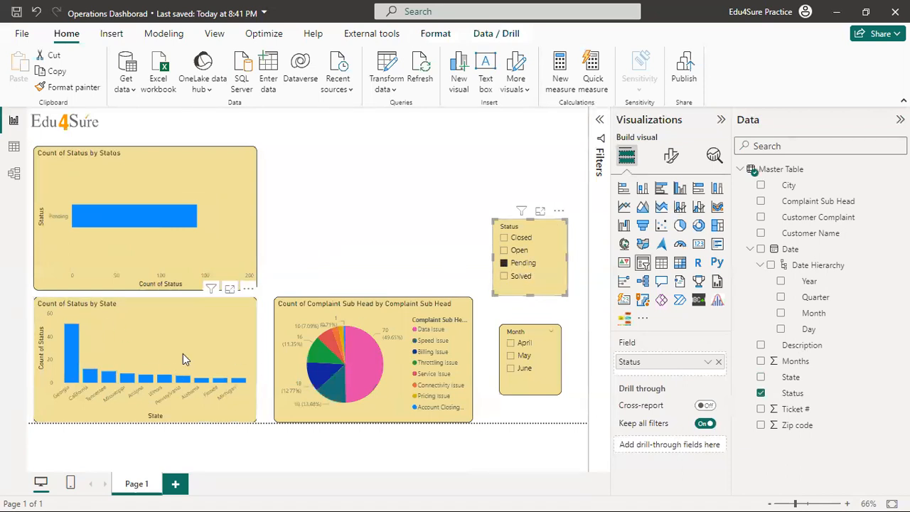
{"action": "left_click", "coordinate": [547, 226]}
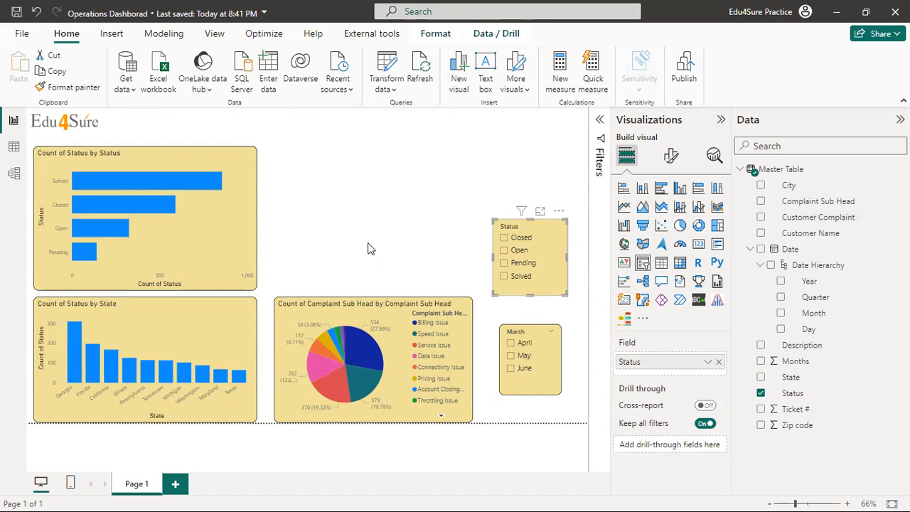
{"action": "left_click", "coordinate": [392, 216]}
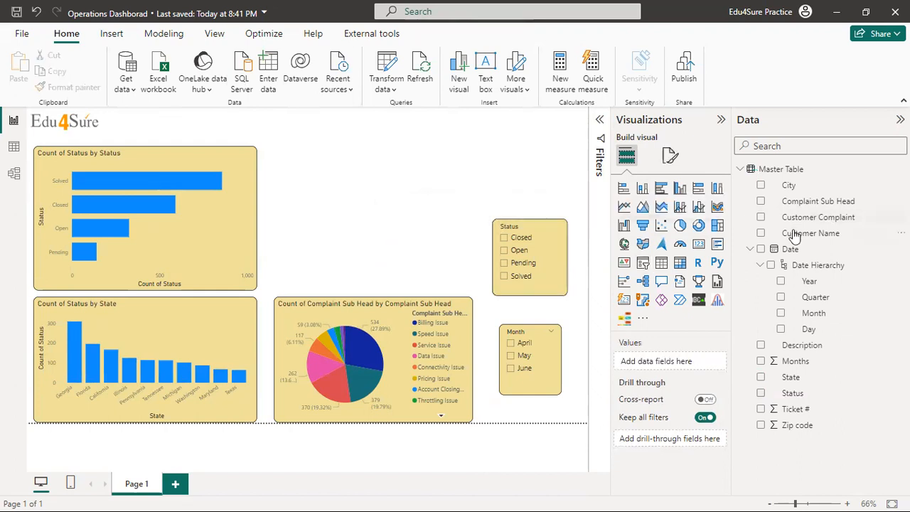
- Narrow the Customer Complaint column in the table data, check the City column, and return to the report
{"action": "left_click", "coordinate": [15, 148]}
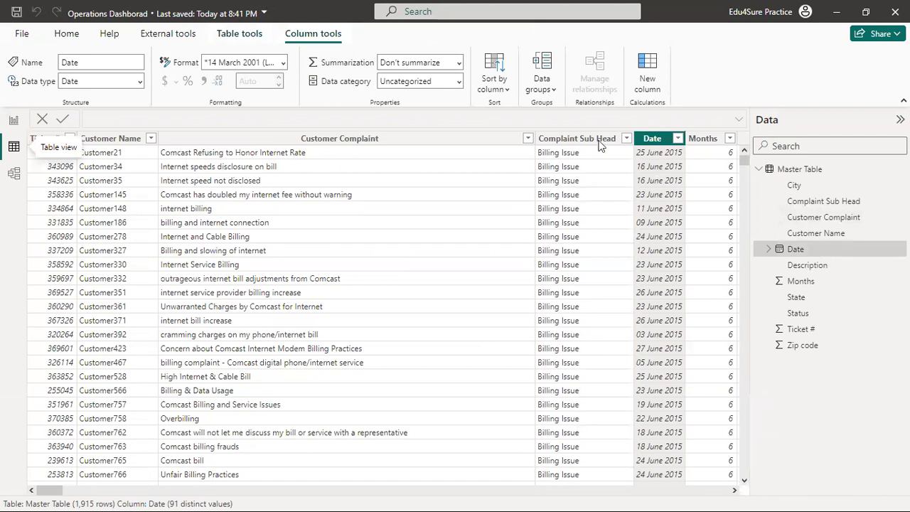
{"action": "left_click", "coordinate": [535, 135]}
{"action": "left_click_drag", "start_coordinate": [533, 135], "coordinate": [401, 136]}
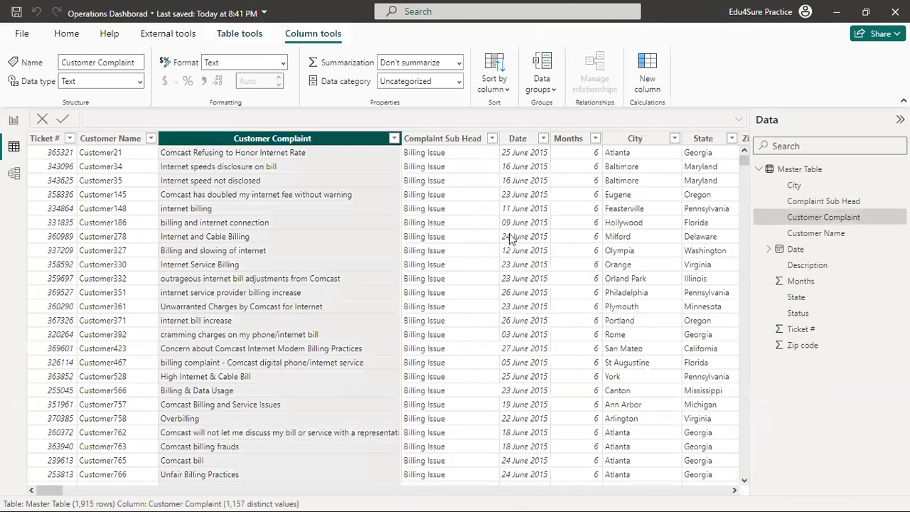
{"action": "left_click", "coordinate": [609, 292]}
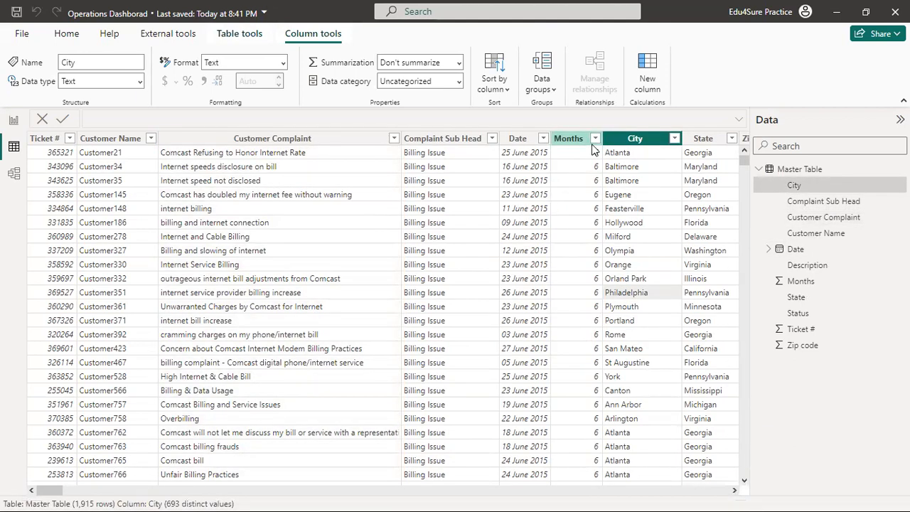
{"action": "left_click", "coordinate": [14, 120]}
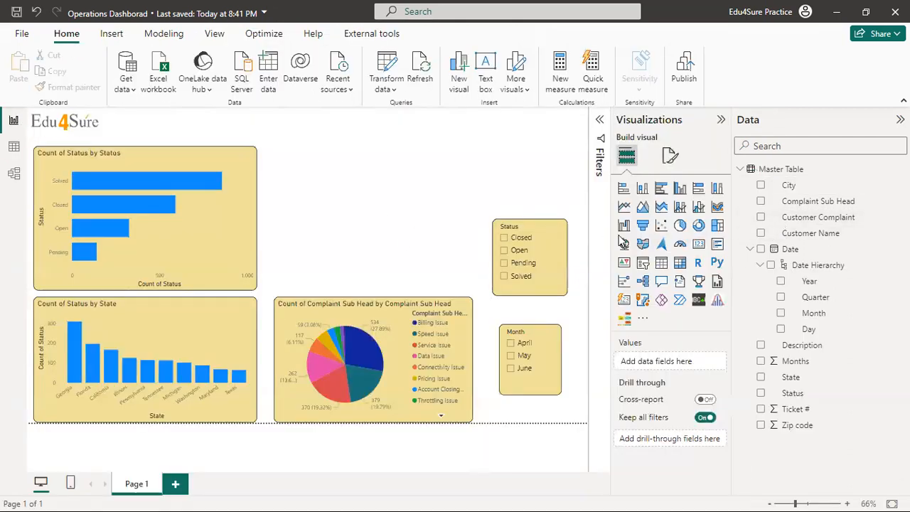
- Add an enlarged funnel chart of Count of Status by City above the pie chart and convert it to a clustered bar chart
{"action": "left_click", "coordinate": [643, 226]}
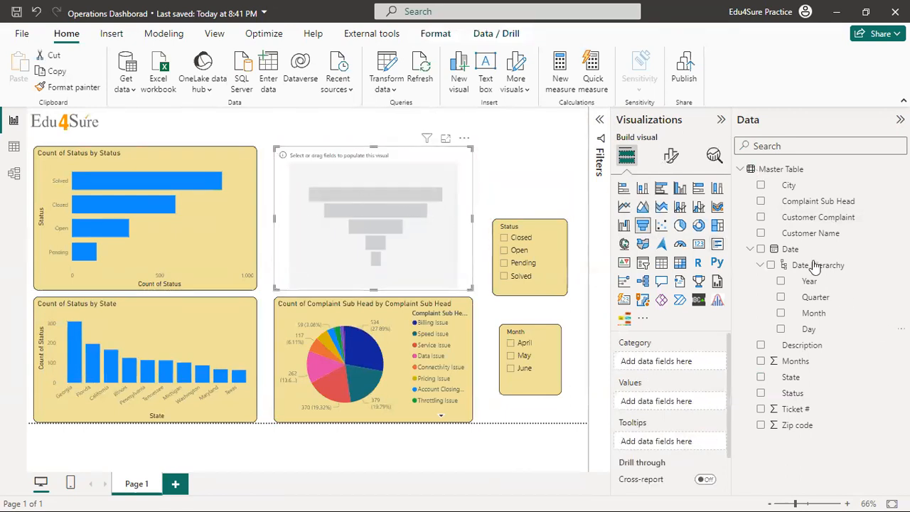
{"action": "left_click", "coordinate": [761, 186]}
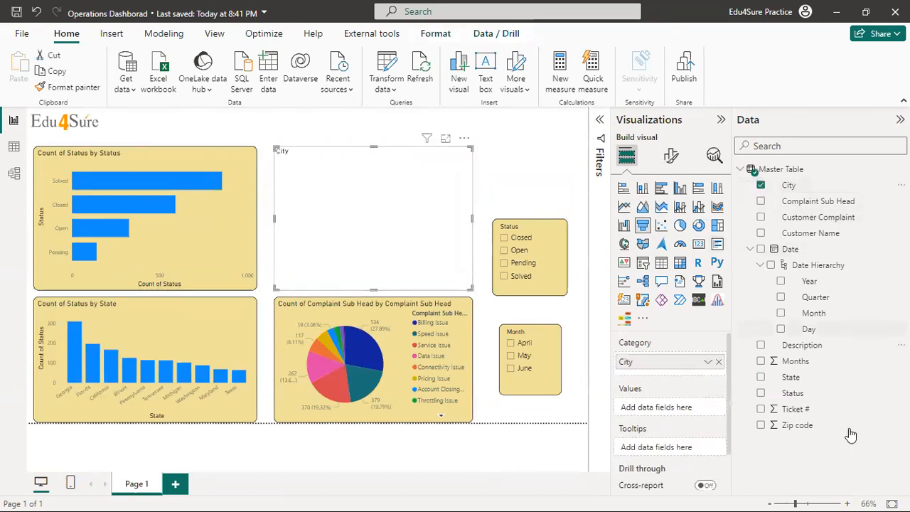
{"action": "mouse_move", "coordinate": [796, 394]}
{"action": "left_mouse_down"}
{"action": "mouse_move", "coordinate": [589, 404]}
{"action": "mouse_move", "coordinate": [643, 414]}
{"action": "left_mouse_up"}
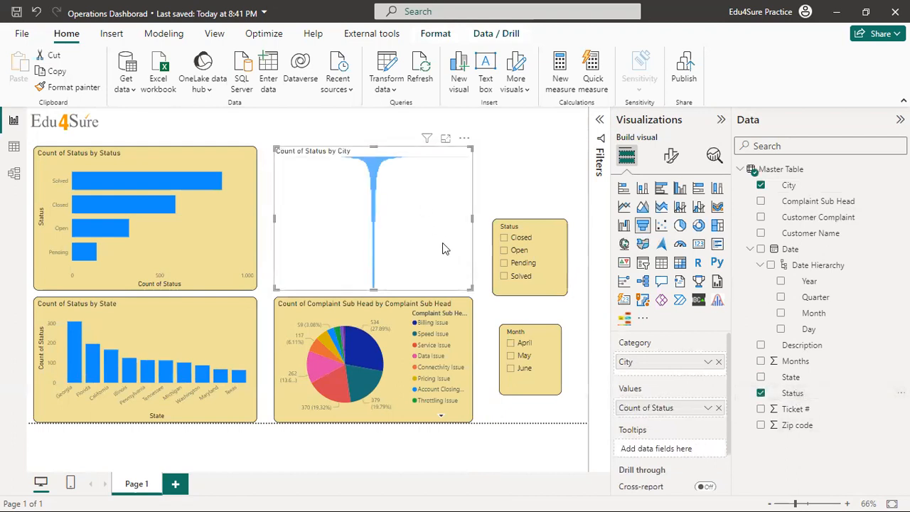
{"action": "left_click_drag", "start_coordinate": [472, 147], "coordinate": [538, 112]}
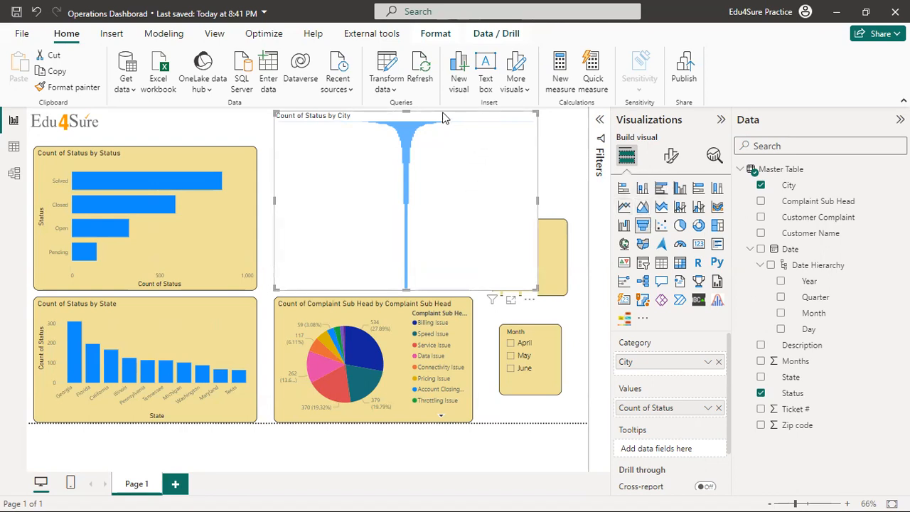
{"action": "left_click", "coordinate": [661, 189]}
{"action": "mouse_move", "coordinate": [535, 127]}
{"action": "left_mouse_down"}
{"action": "mouse_move", "coordinate": [540, 295]}
{"action": "mouse_move", "coordinate": [540, 123]}
{"action": "left_mouse_up"}
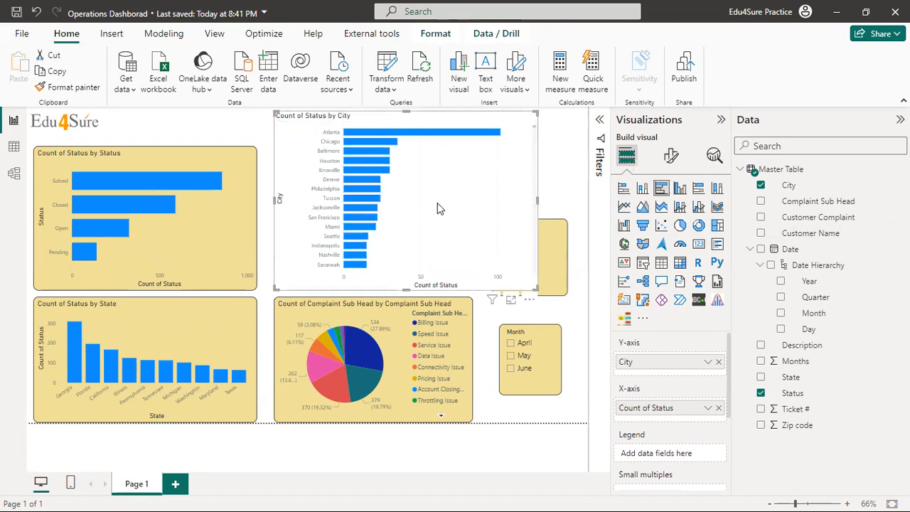
- Filter the city chart to the top 15 cities by Count of Status
{"action": "left_click", "coordinate": [599, 121]}
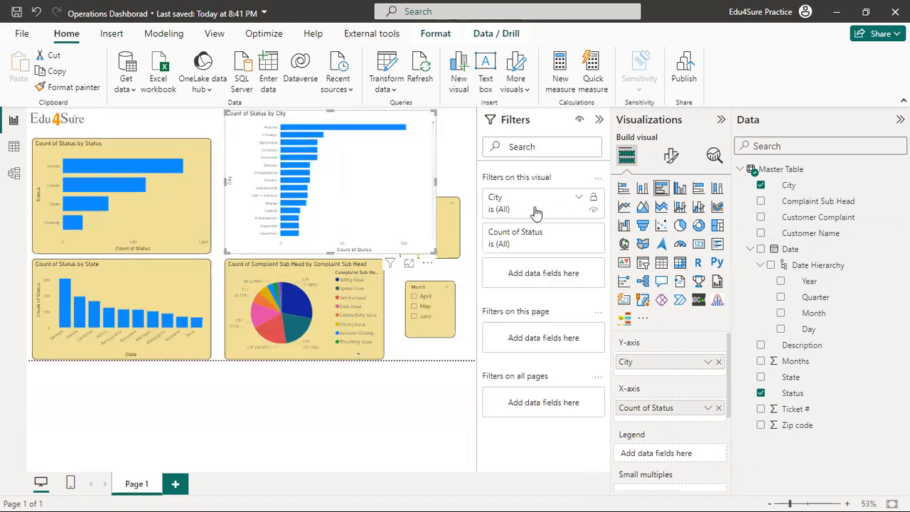
{"action": "left_click", "coordinate": [529, 202]}
{"action": "left_click", "coordinate": [532, 242]}
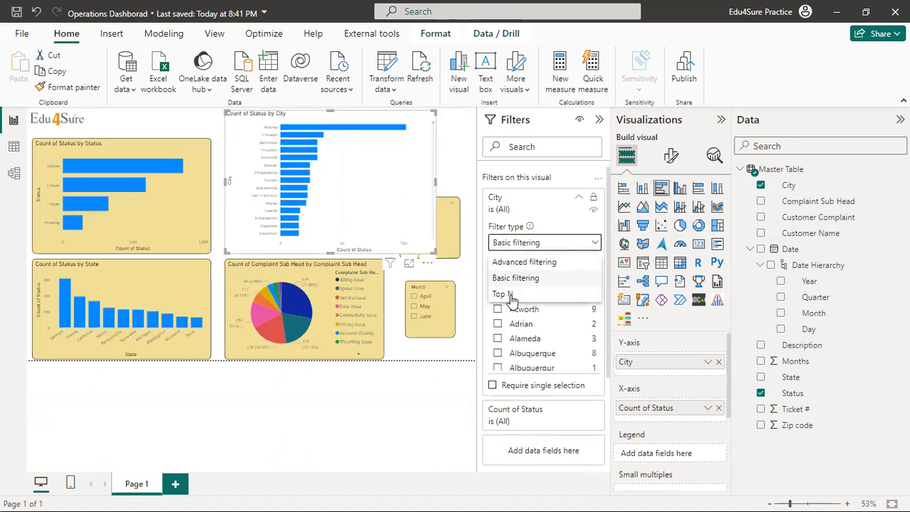
{"action": "left_click", "coordinate": [510, 294]}
{"action": "left_click", "coordinate": [567, 276]}
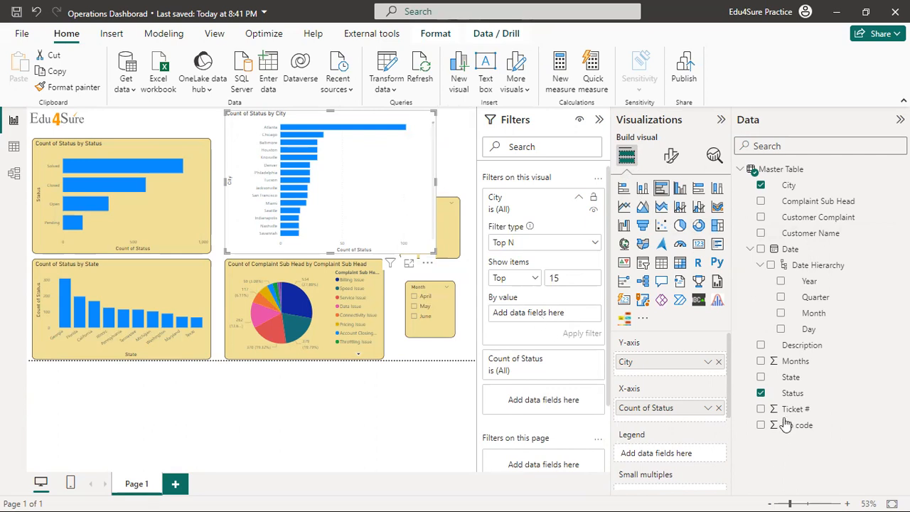
{"action": "left_click_drag", "start_coordinate": [791, 393], "coordinate": [547, 314]}
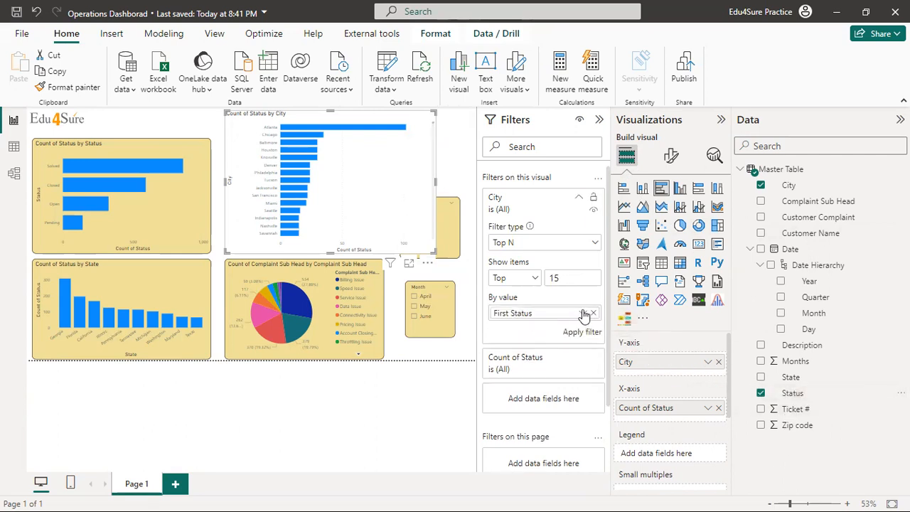
{"action": "left_click", "coordinate": [582, 313]}
{"action": "left_click", "coordinate": [590, 377]}
{"action": "left_click", "coordinate": [582, 332]}
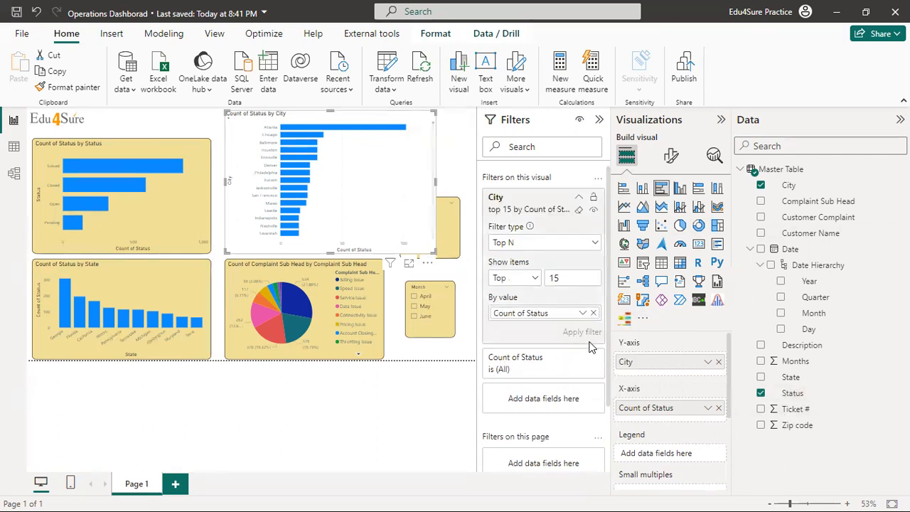
{"action": "left_click", "coordinate": [599, 120]}
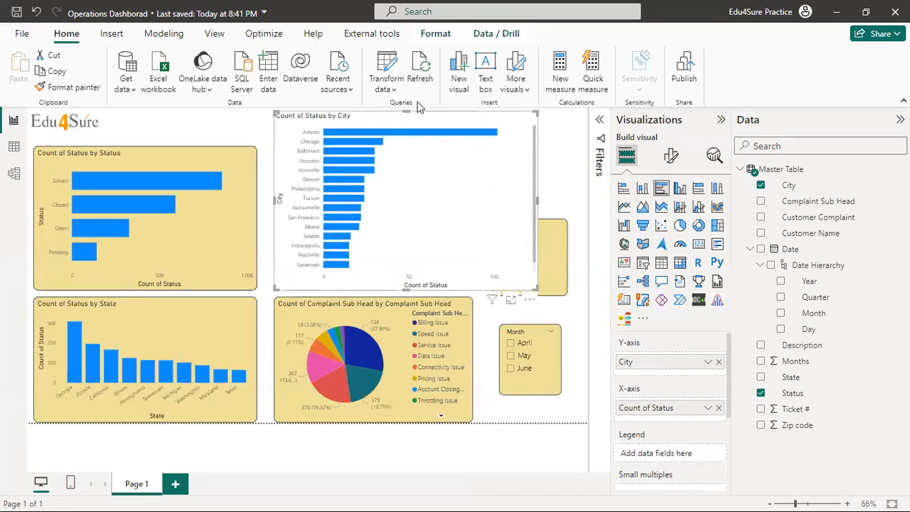
- Change the city chart's Top N filter to show the top 10 cities
{"action": "left_click", "coordinate": [599, 139]}
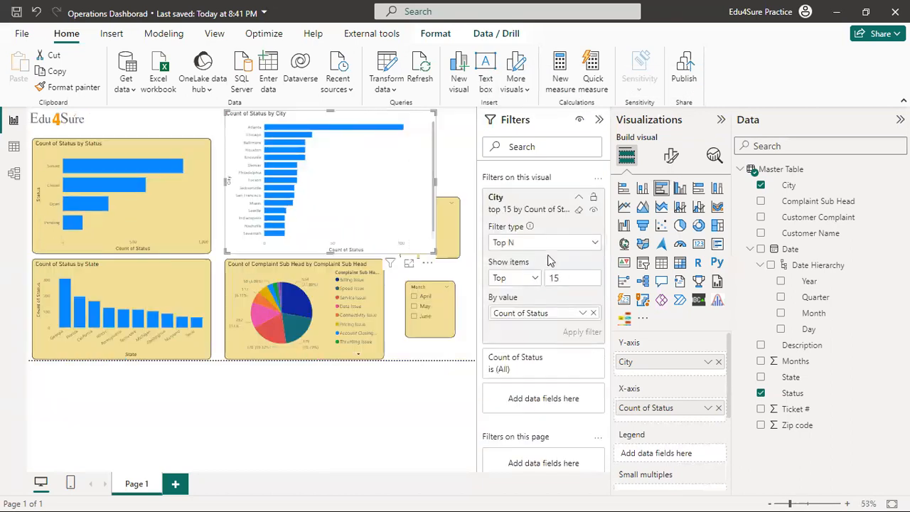
{"action": "double_click", "coordinate": [574, 279]}
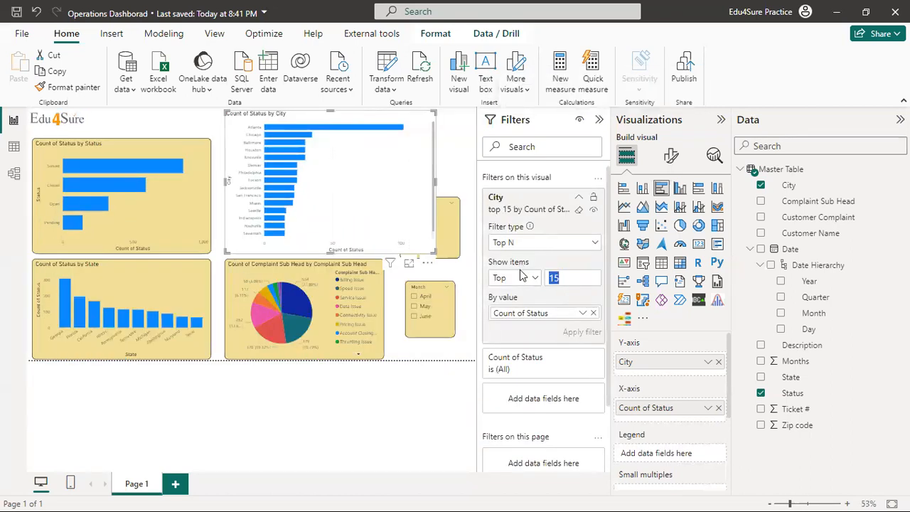
{"action": "type", "text": "10"}
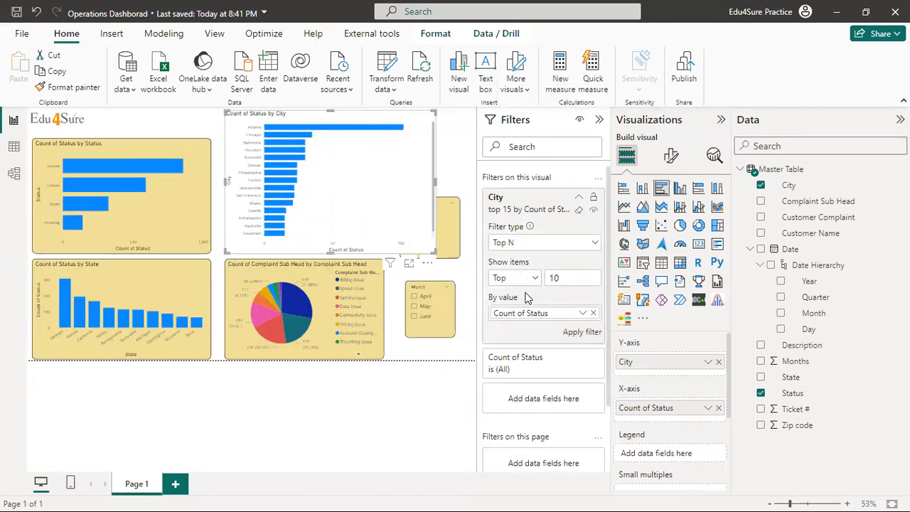
{"action": "left_click", "coordinate": [582, 331]}
{"action": "left_click", "coordinate": [599, 120]}
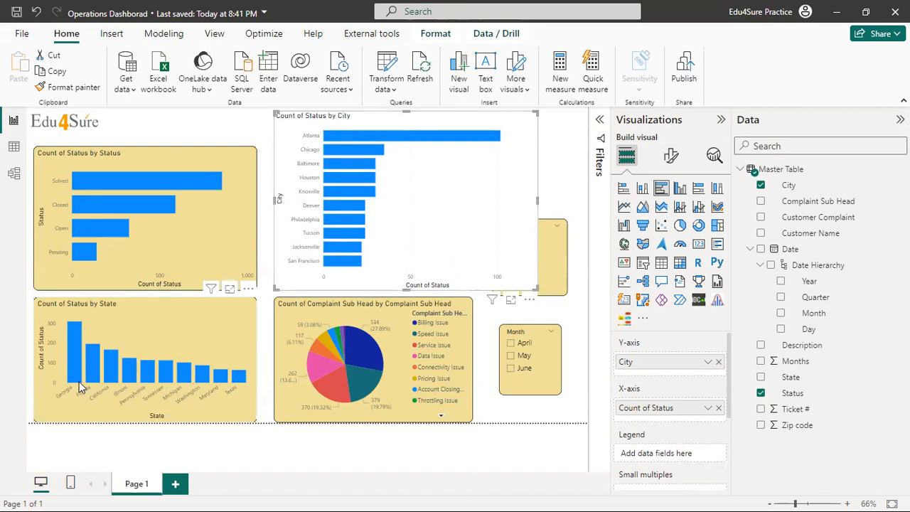
- Highlight Georgia, Florida and California one after another in the state chart to examine their related cities
{"action": "left_click", "coordinate": [69, 361]}
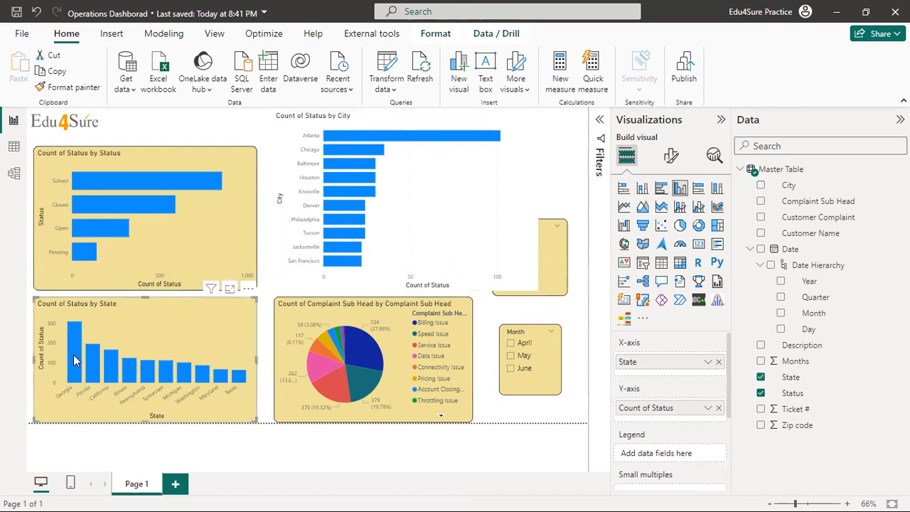
{"action": "left_click", "coordinate": [73, 352]}
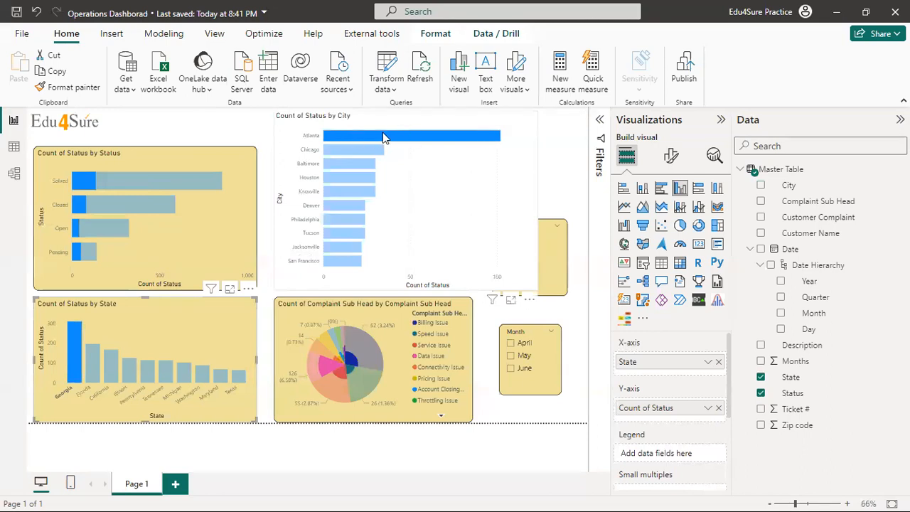
{"action": "left_click", "coordinate": [95, 365]}
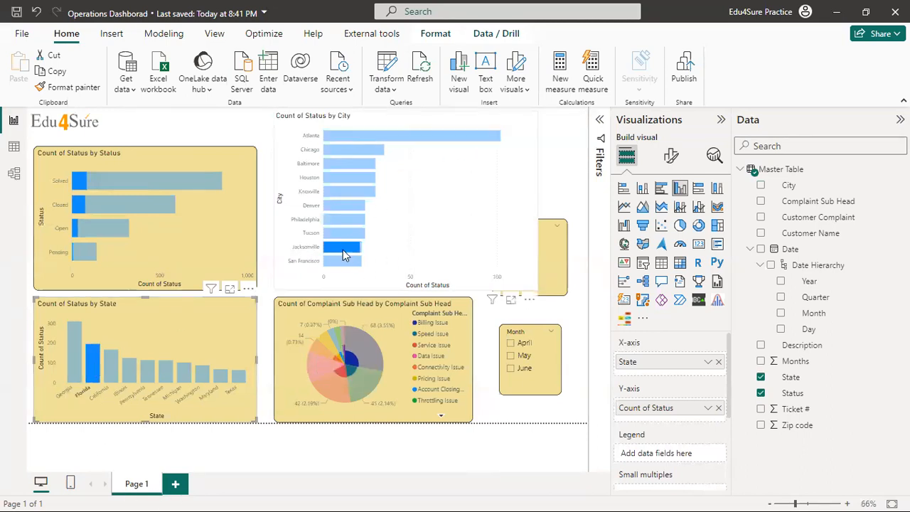
{"action": "left_click", "coordinate": [111, 367]}
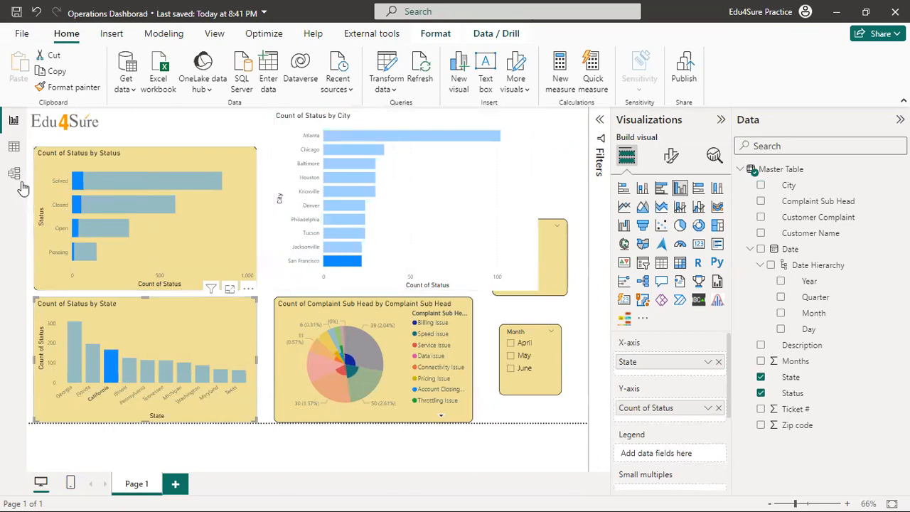
- Filter the Master Table's State column to Georgia in the table view to examine its cities
{"action": "left_click", "coordinate": [14, 145]}
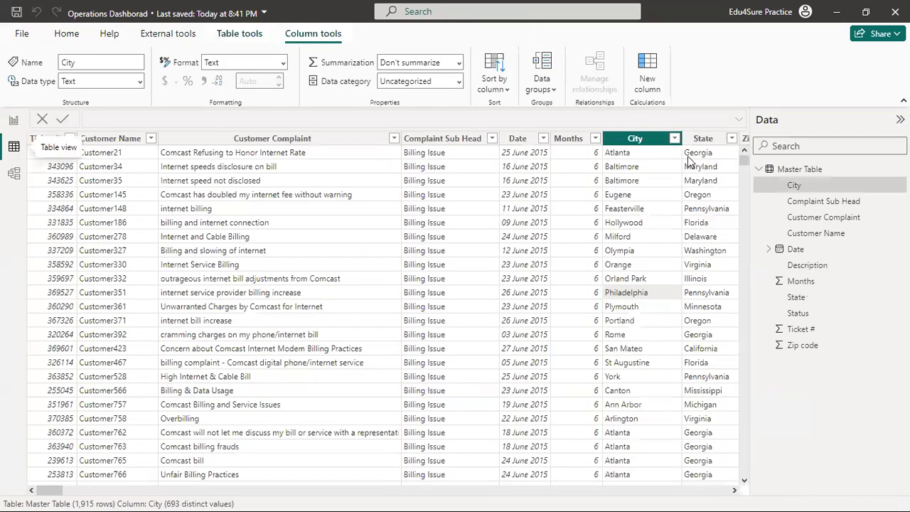
{"action": "left_click", "coordinate": [731, 138]}
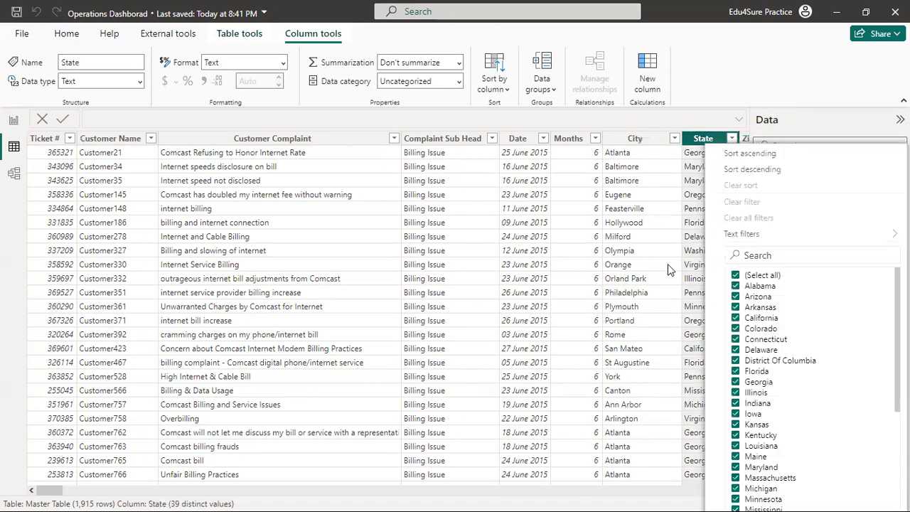
{"action": "left_click", "coordinate": [746, 238]}
{"action": "left_click", "coordinate": [736, 346]}
{"action": "left_click", "coordinate": [837, 493]}
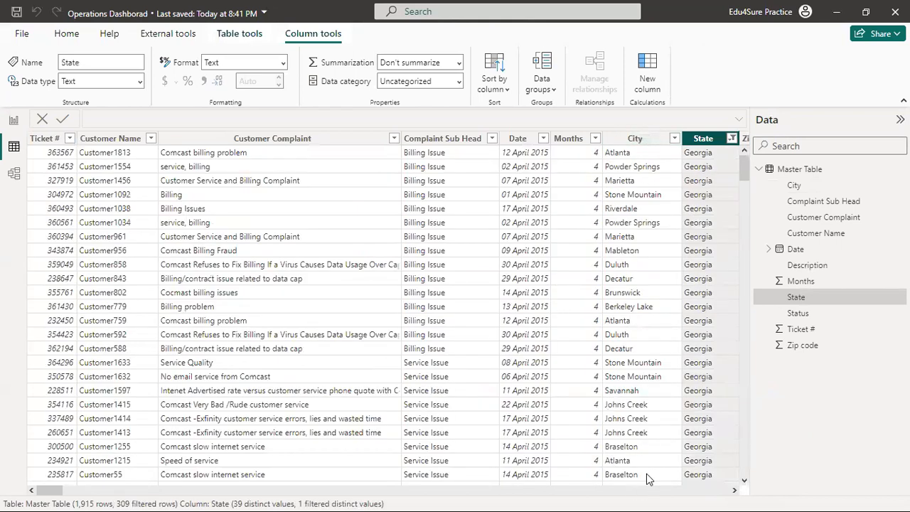
- Reselect all states in the State column filter and return to the report page
{"action": "left_click", "coordinate": [731, 139]}
{"action": "left_click", "coordinate": [735, 240]}
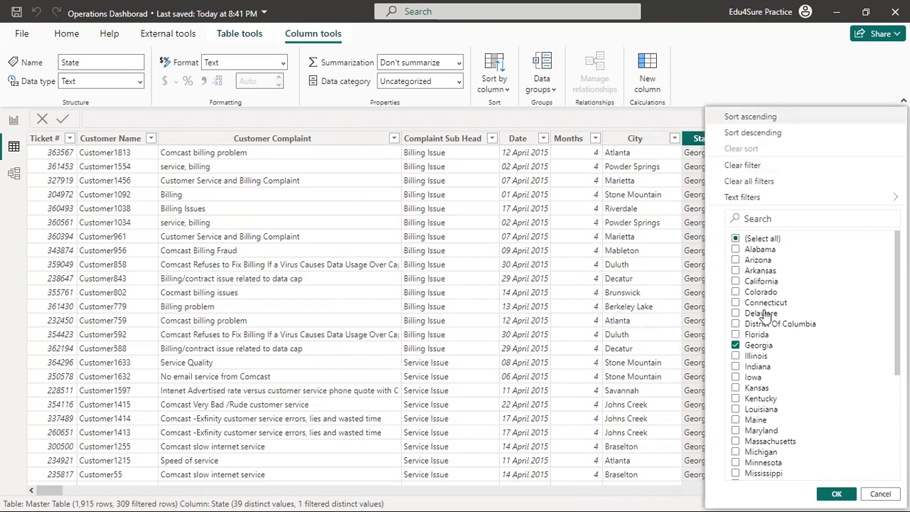
{"action": "left_click", "coordinate": [836, 493]}
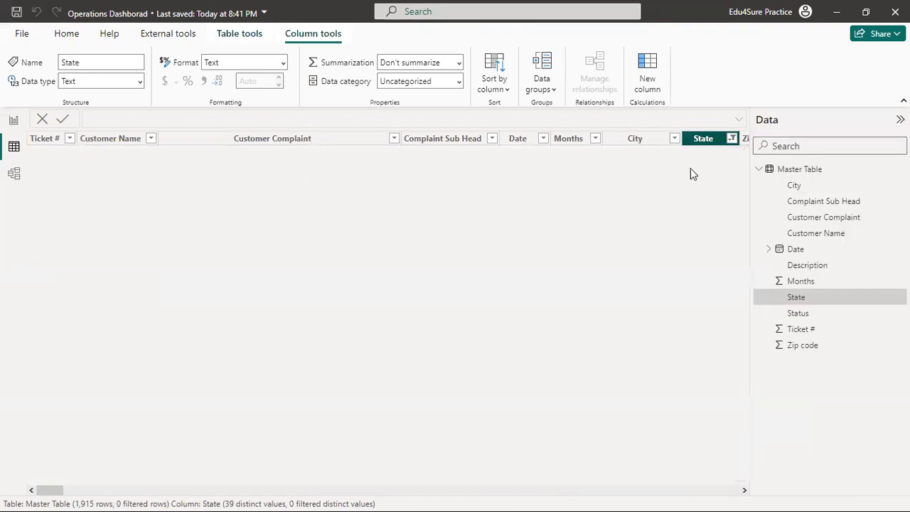
{"action": "left_click", "coordinate": [731, 139]}
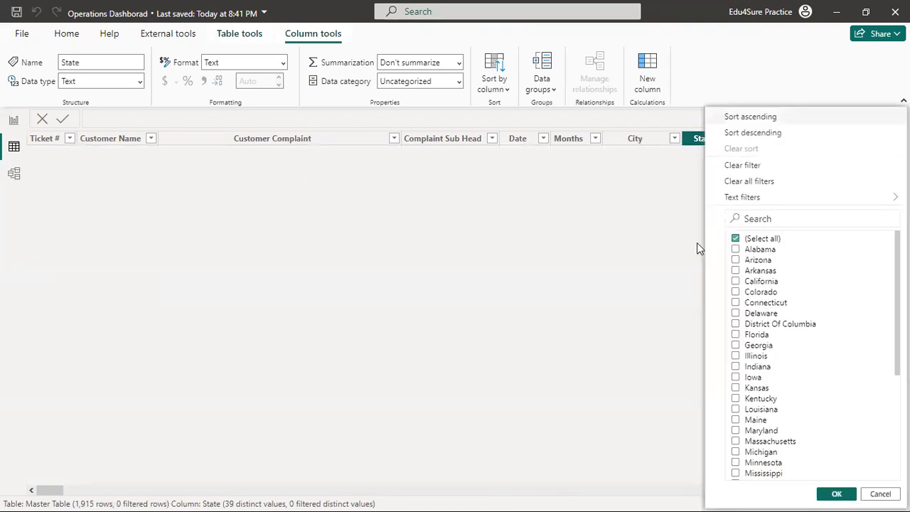
{"action": "left_click", "coordinate": [735, 239]}
{"action": "left_click", "coordinate": [836, 493]}
{"action": "left_click", "coordinate": [14, 121]}
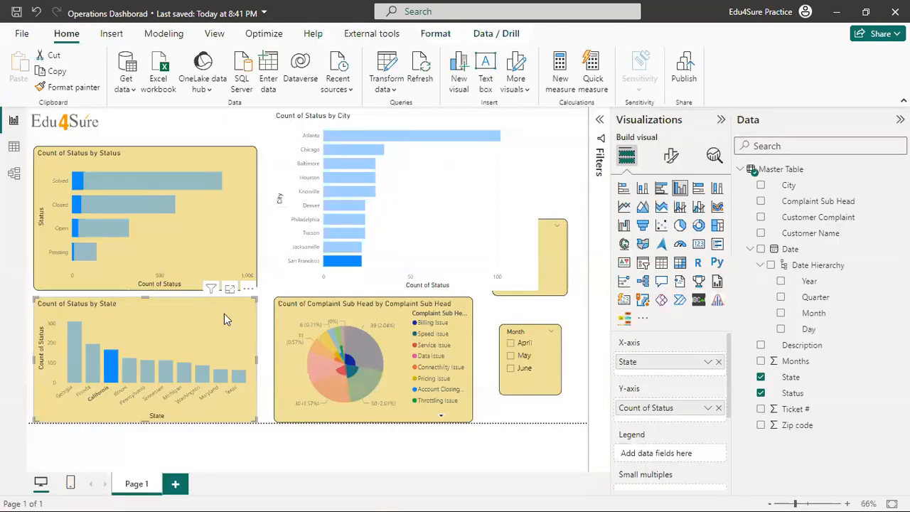
- Highlight Georgia in the state chart to examine its share in the city chart, and clear the highlight
{"action": "left_click", "coordinate": [74, 349]}
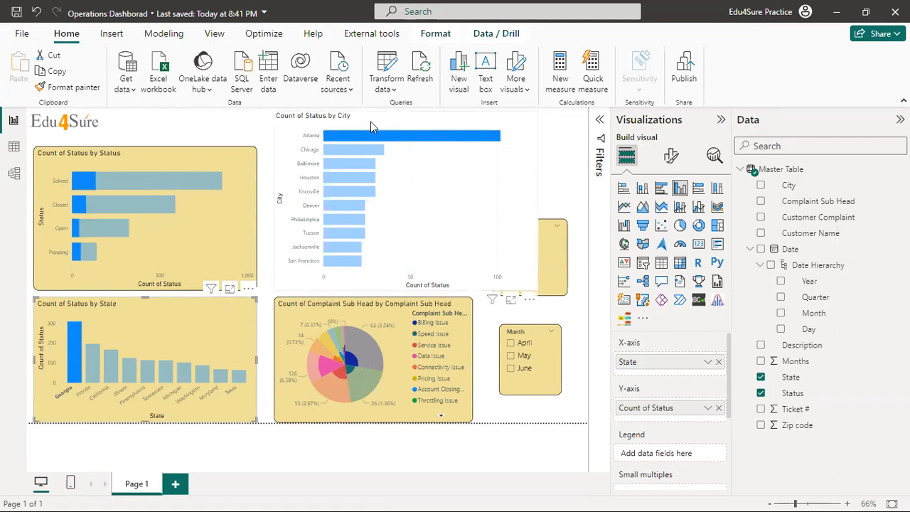
{"action": "mouse_move", "coordinate": [479, 139]}
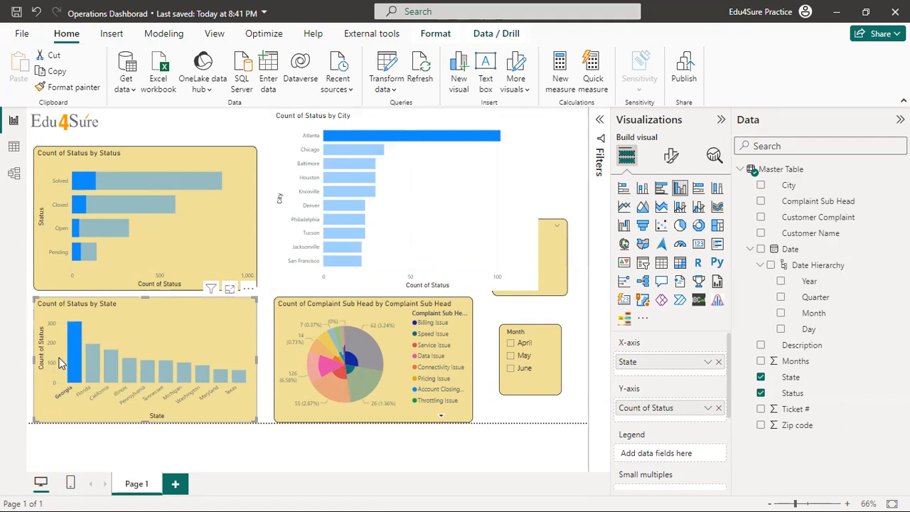
{"action": "mouse_move", "coordinate": [71, 366]}
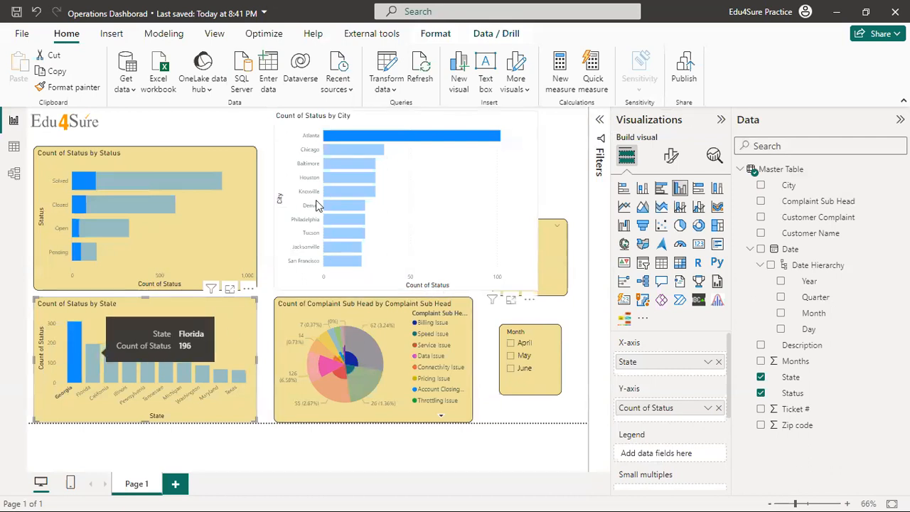
{"action": "left_click", "coordinate": [463, 188]}
{"action": "left_click", "coordinate": [193, 327]}
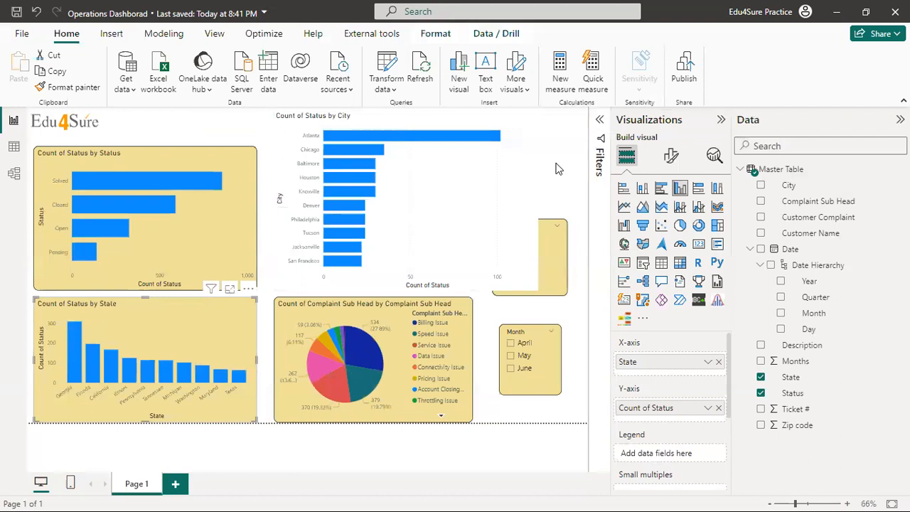
- Shrink the city chart to match the pie chart's width below it and copy the status chart's formatting onto it
{"action": "left_click", "coordinate": [531, 124]}
{"action": "left_click_drag", "start_coordinate": [538, 111], "coordinate": [468, 152]}
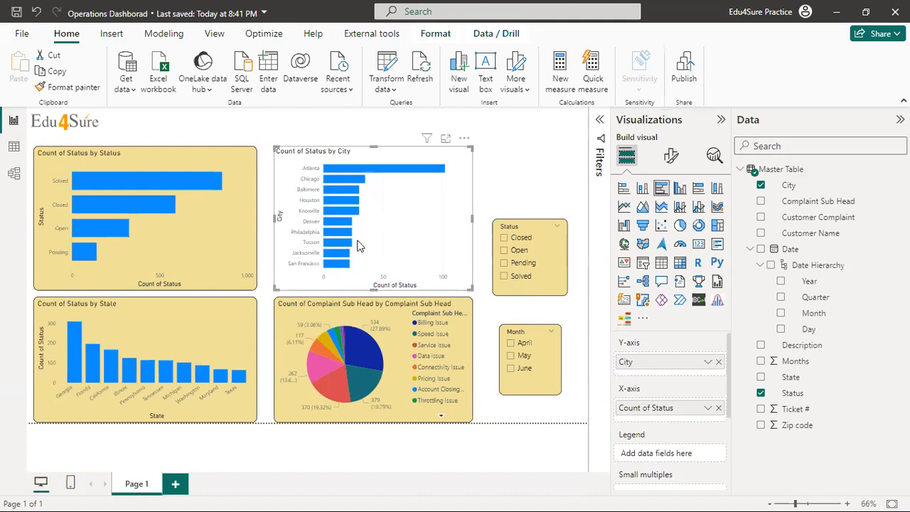
{"action": "left_click", "coordinate": [162, 231]}
{"action": "left_click", "coordinate": [69, 87]}
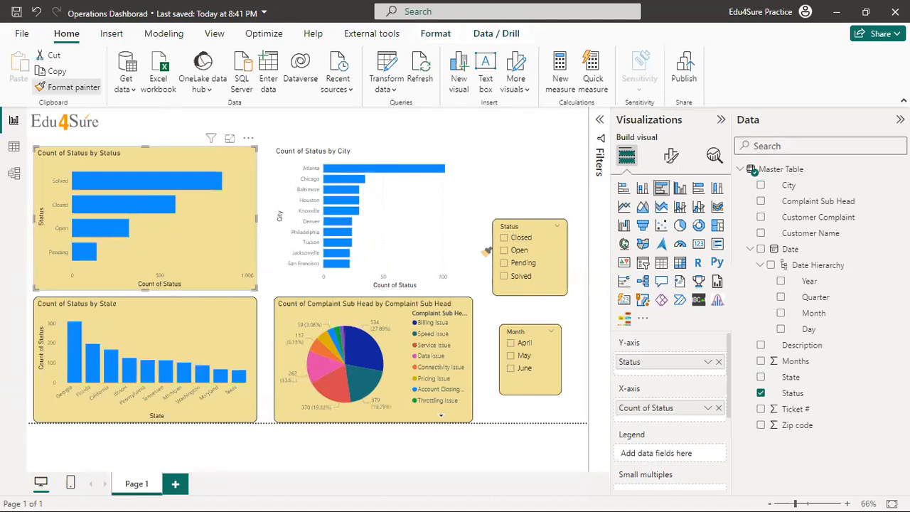
{"action": "left_click", "coordinate": [399, 223]}
{"action": "left_click", "coordinate": [517, 182]}
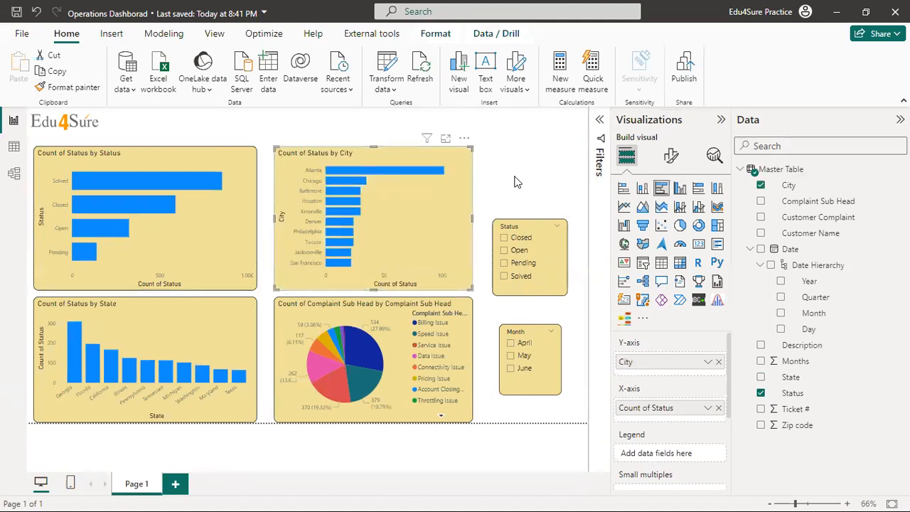
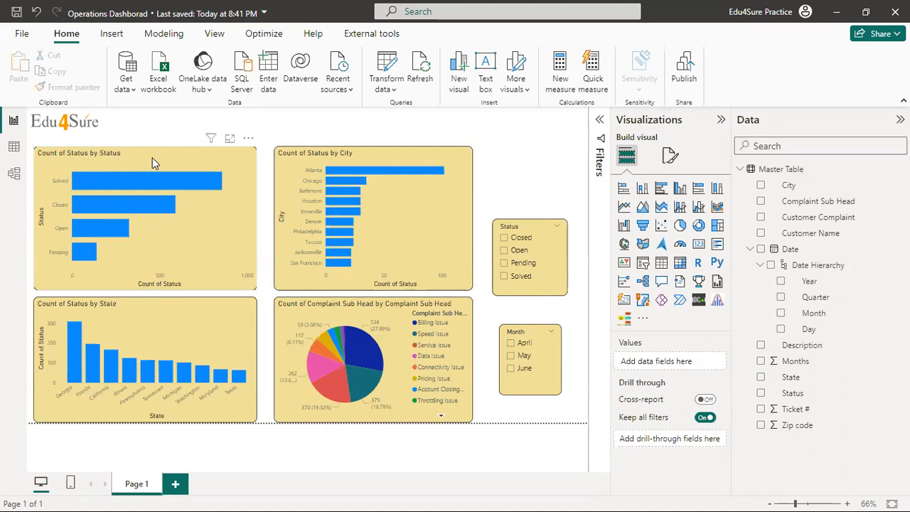
- Change the status bar chart's title to "Status Wise Count"
{"action": "left_click", "coordinate": [191, 156]}
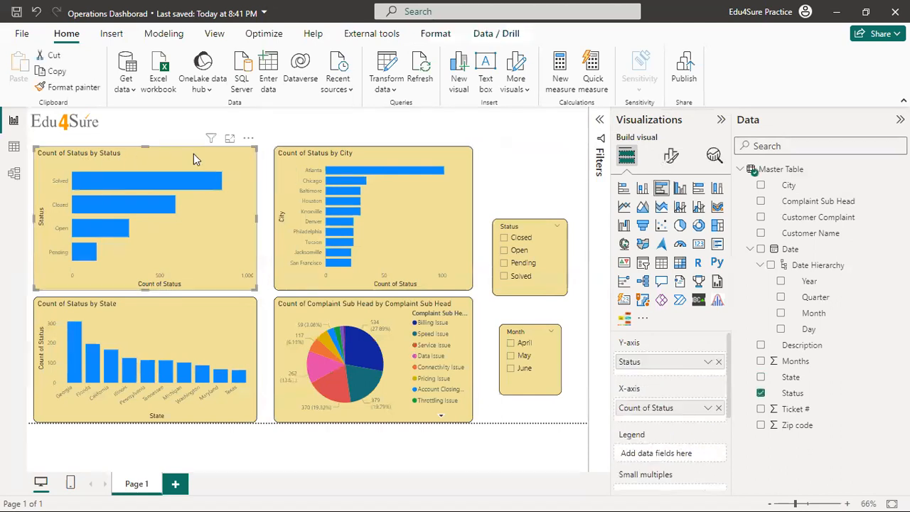
{"action": "left_click", "coordinate": [671, 155]}
{"action": "type", "text": "titl"}
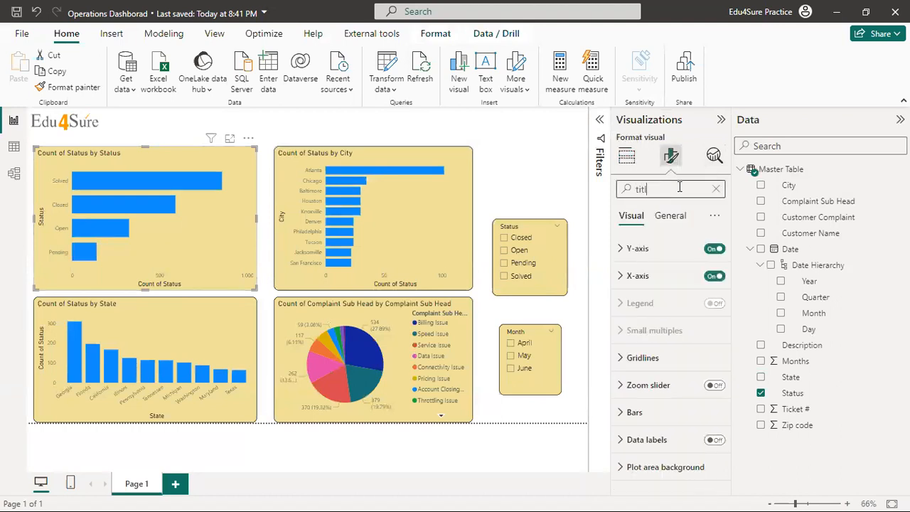
{"action": "type", "text": "e"}
{"action": "scroll", "coordinate": [694, 364], "scroll_direction": "down", "scroll_amount": 2}
{"action": "scroll", "coordinate": [694, 364], "scroll_direction": "down", "scroll_amount": 5}
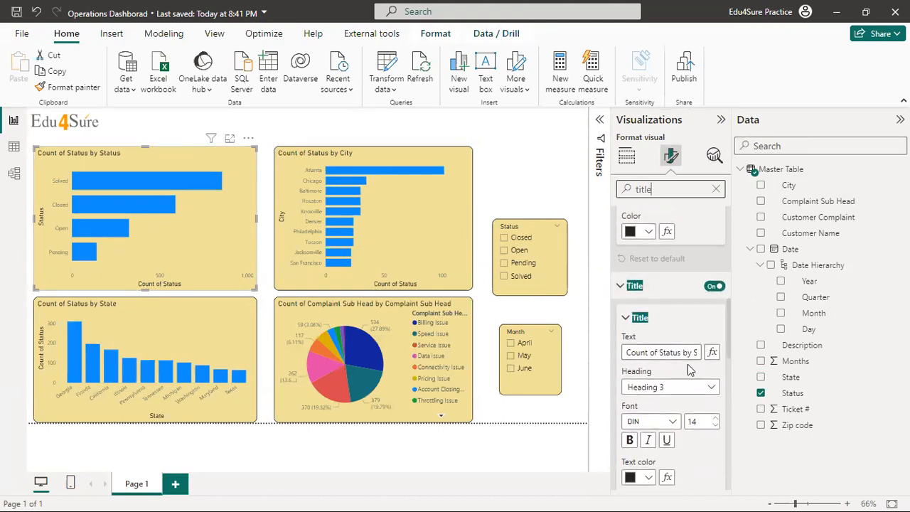
{"action": "left_click", "coordinate": [668, 353]}
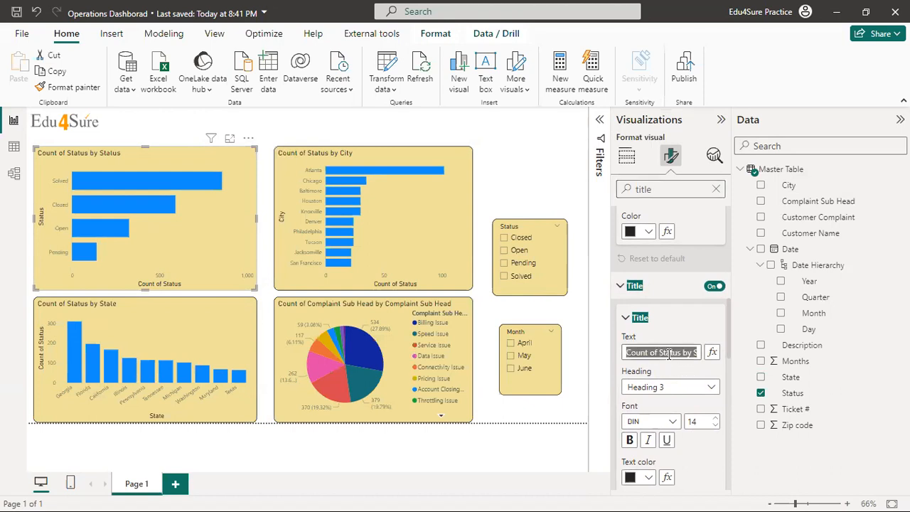
{"action": "type", "text": "Status Wise Count"}
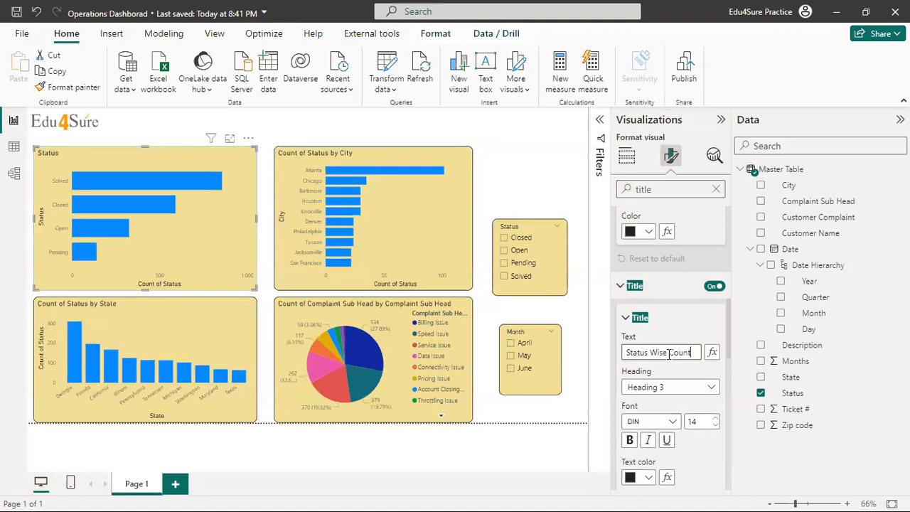
- Format the status chart's title with black text, centre alignment and font size 20
{"action": "scroll", "coordinate": [683, 426], "scroll_direction": "down", "scroll_amount": 1}
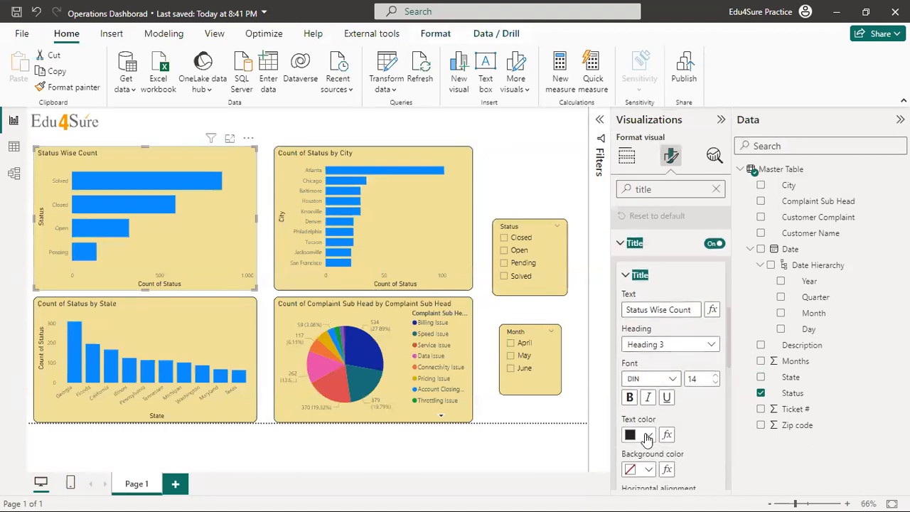
{"action": "left_click", "coordinate": [648, 436]}
{"action": "scroll", "coordinate": [658, 424], "scroll_direction": "down", "scroll_amount": 2}
{"action": "left_click", "coordinate": [648, 420]}
{"action": "left_click", "coordinate": [716, 290]}
{"action": "left_click", "coordinate": [716, 290]}
{"action": "left_click", "coordinate": [716, 290]}
{"action": "left_click", "coordinate": [716, 290]}
{"action": "left_click", "coordinate": [715, 290]}
{"action": "left_click", "coordinate": [716, 290]}
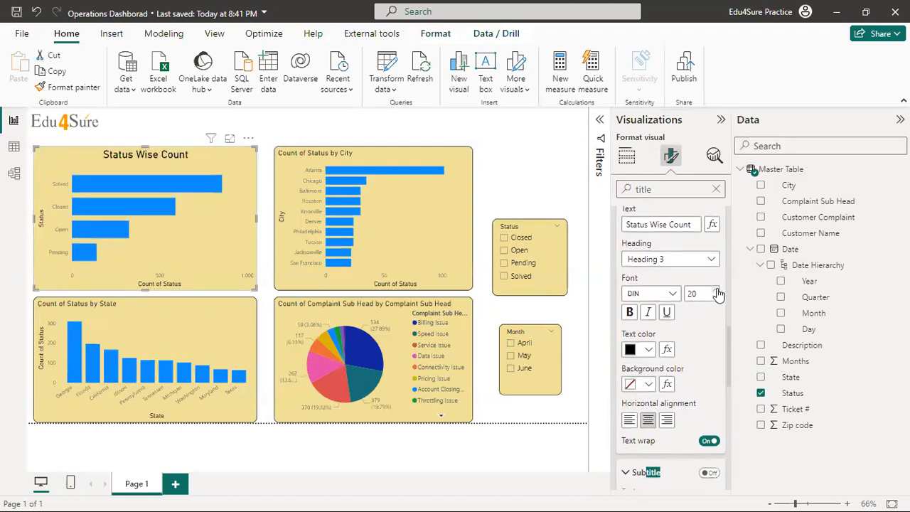
{"action": "left_click", "coordinate": [568, 152]}
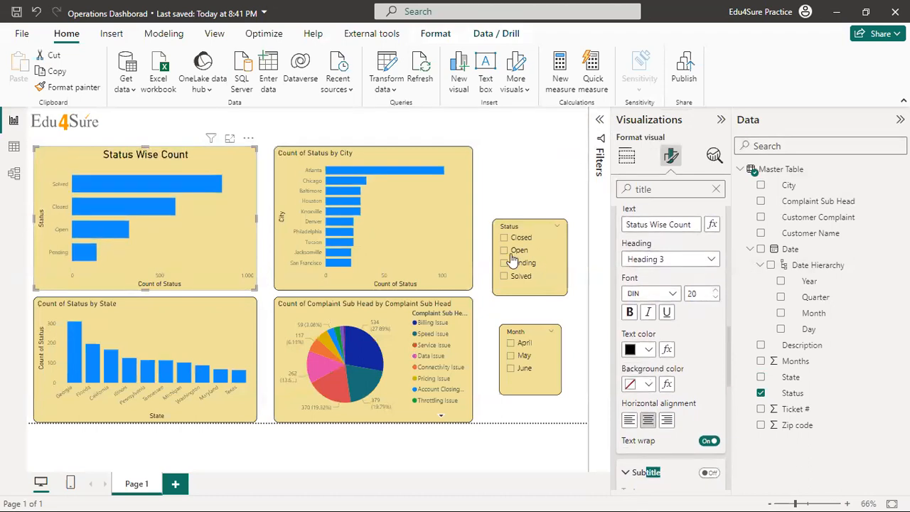
- Change the city chart's title to "Top 10 Cities With Maximum Complaints"
{"action": "left_click", "coordinate": [417, 193]}
{"action": "left_click", "coordinate": [671, 157]}
{"action": "type", "text": "title"}
{"action": "scroll", "coordinate": [693, 294], "scroll_direction": "down", "scroll_amount": 3}
{"action": "scroll", "coordinate": [695, 297], "scroll_direction": "down", "scroll_amount": 5}
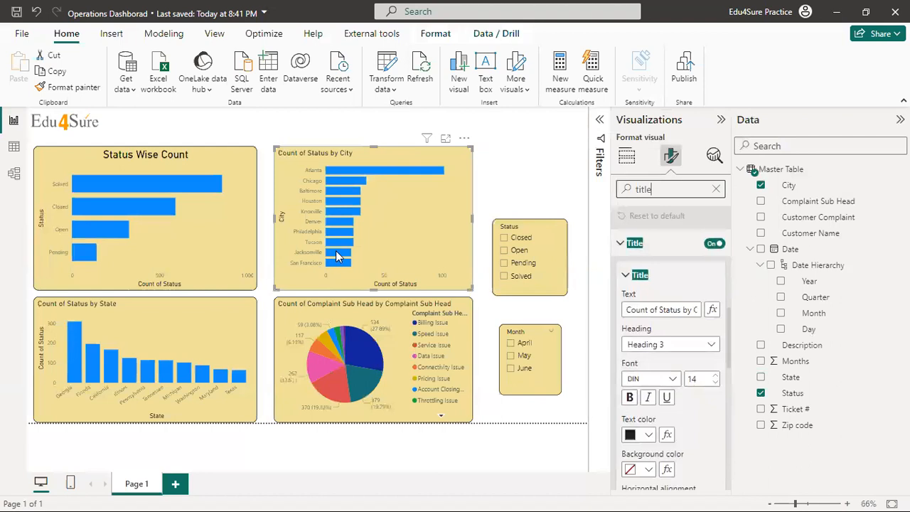
{"action": "triple_click", "coordinate": [671, 309]}
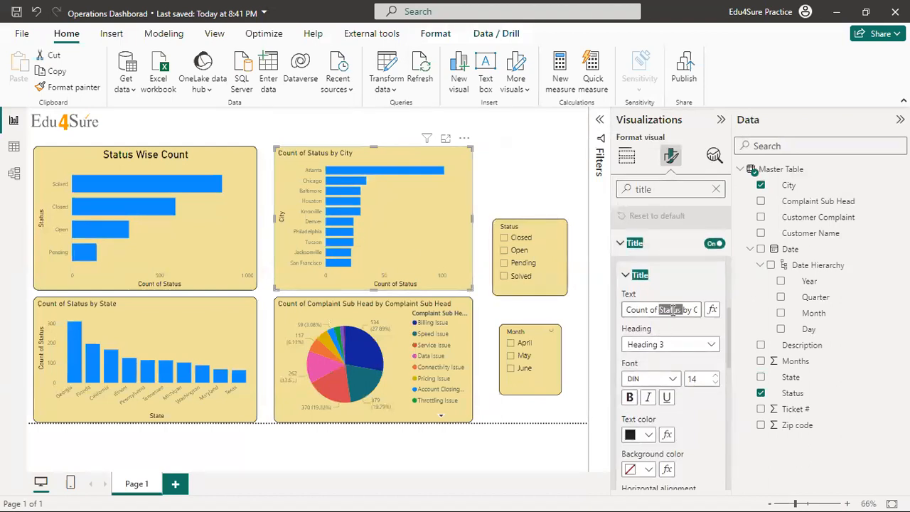
{"action": "type", "text": "Top 10"}
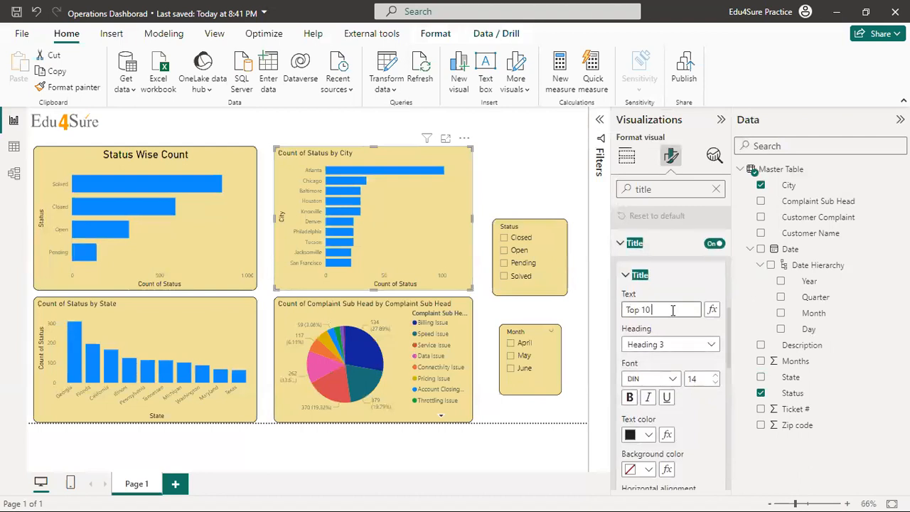
{"action": "type", "text": " Cities W"}
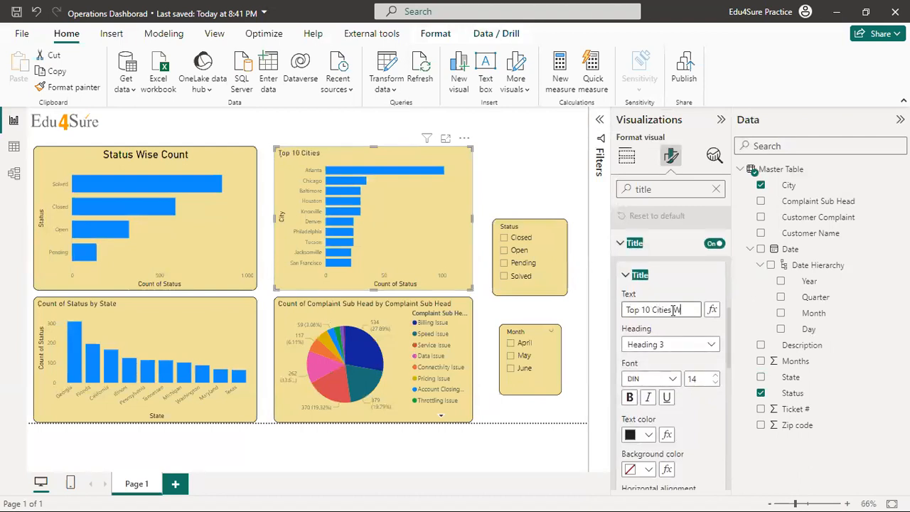
{"action": "type", "text": "ith Maximum"}
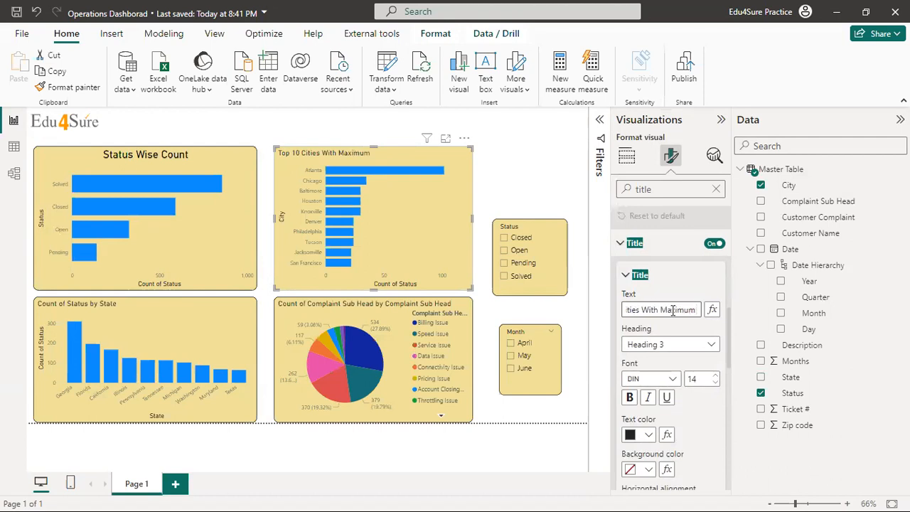
{"action": "type", "text": " I"}
{"action": "key", "text": "BackSpace"}
{"action": "type", "text": "Compalaints"}
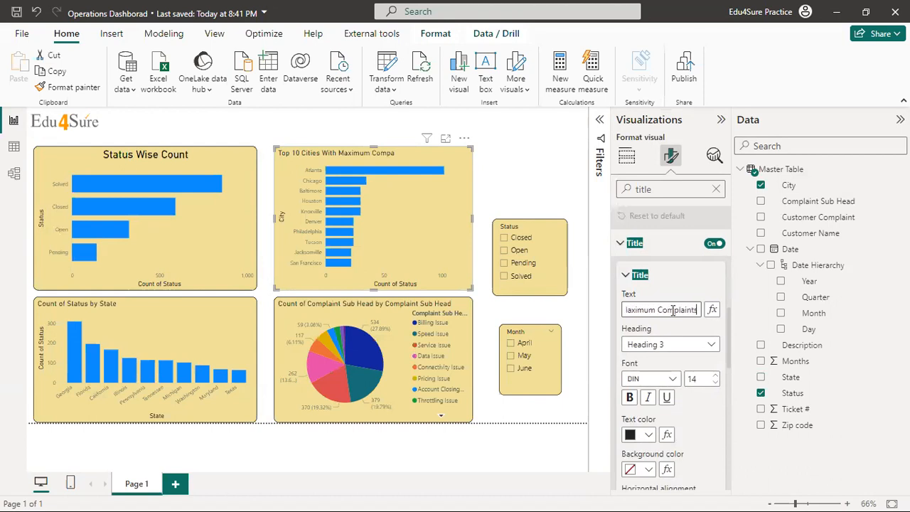
{"action": "left_click", "coordinate": [676, 290]}
- Format the city chart's title with black text, centre alignment and font size 18
{"action": "scroll", "coordinate": [665, 441], "scroll_direction": "down", "scroll_amount": 1}
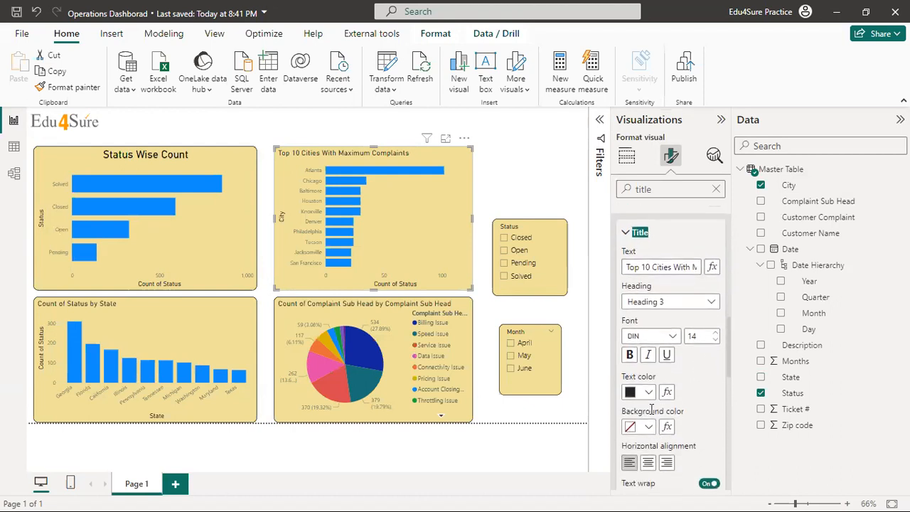
{"action": "left_click", "coordinate": [648, 392]}
{"action": "left_click", "coordinate": [656, 180]}
{"action": "left_click", "coordinate": [647, 462]}
{"action": "left_click", "coordinate": [715, 333]}
{"action": "left_click", "coordinate": [715, 332]}
{"action": "left_click", "coordinate": [715, 333]}
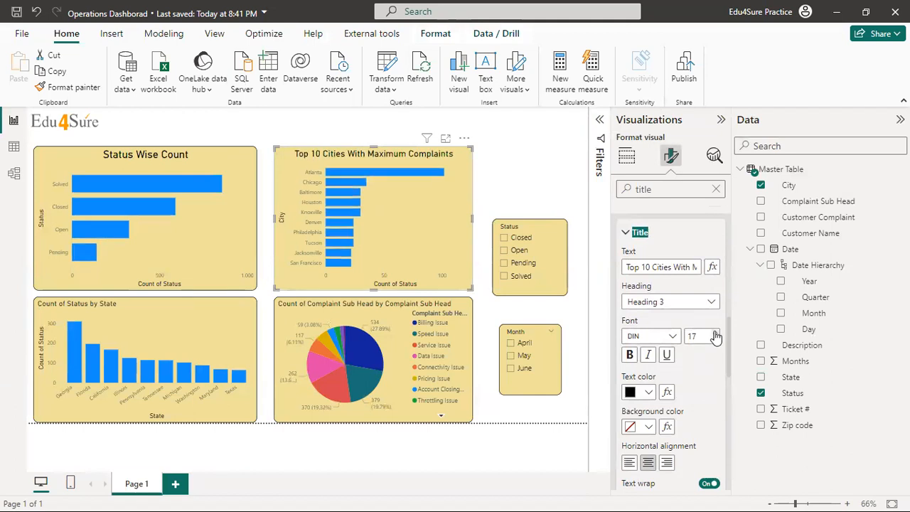
{"action": "left_click", "coordinate": [715, 332]}
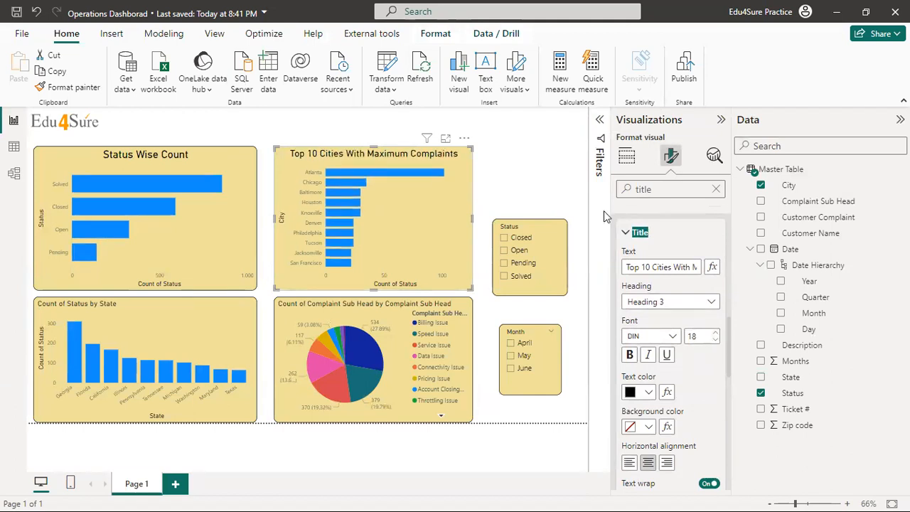
{"action": "left_click", "coordinate": [533, 152]}
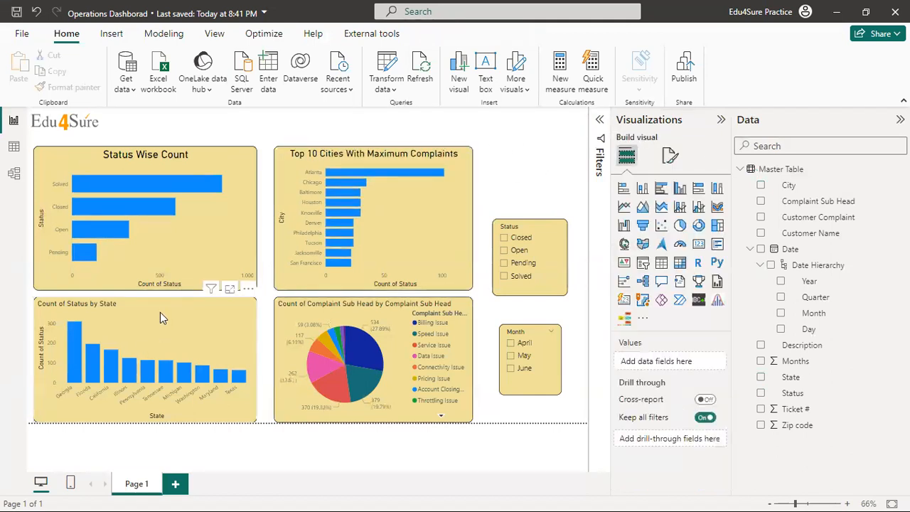
- Change the state column chart's title to "Top 10 States With Maximum Complaints"
{"action": "left_click", "coordinate": [160, 312]}
{"action": "left_click", "coordinate": [671, 155]}
{"action": "left_click", "coordinate": [660, 189]}
{"action": "type", "text": "title"}
{"action": "scroll", "coordinate": [696, 279], "scroll_direction": "down", "scroll_amount": 2}
{"action": "scroll", "coordinate": [695, 280], "scroll_direction": "down", "scroll_amount": 5}
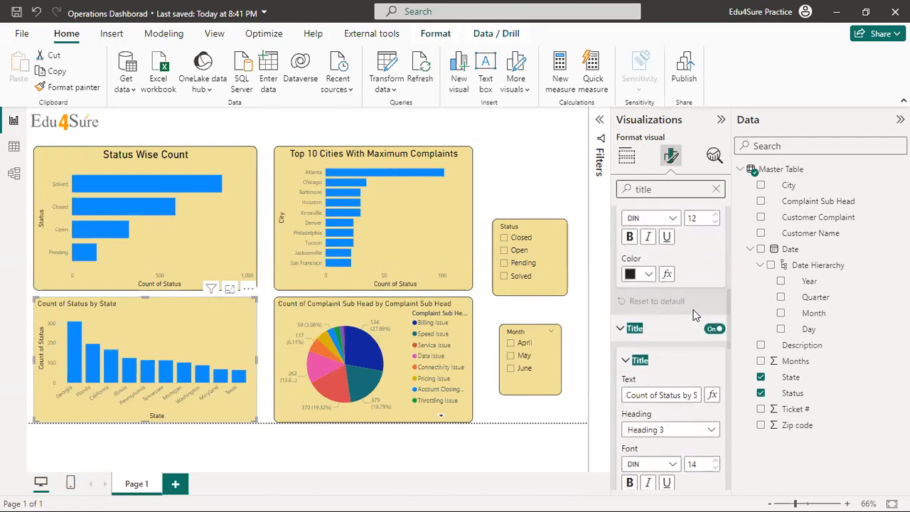
{"action": "triple_click", "coordinate": [666, 309]}
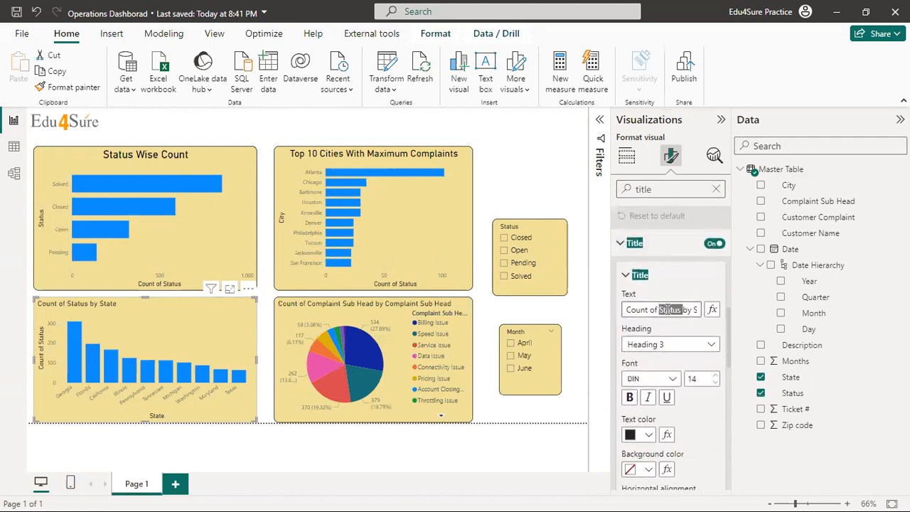
{"action": "type", "text": "T"}
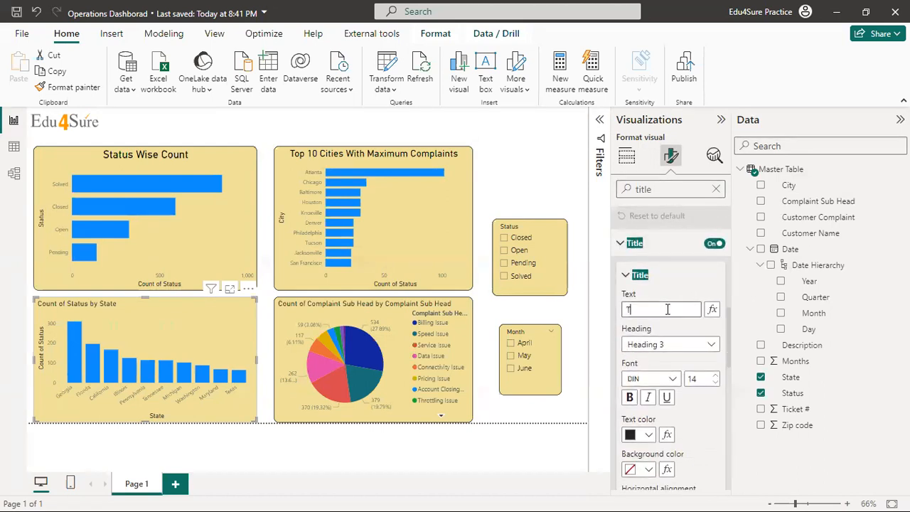
{"action": "type", "text": "op 10 Sy"}
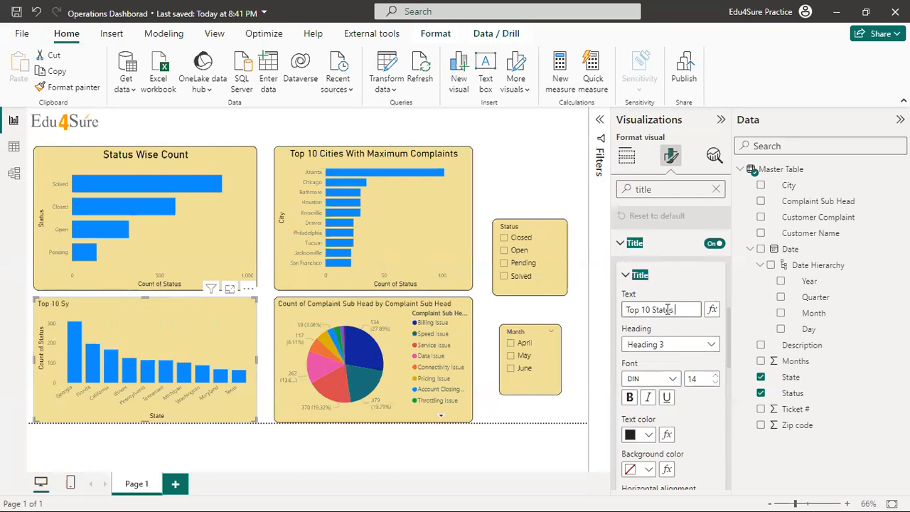
{"action": "type", "text": "With Maxim"}
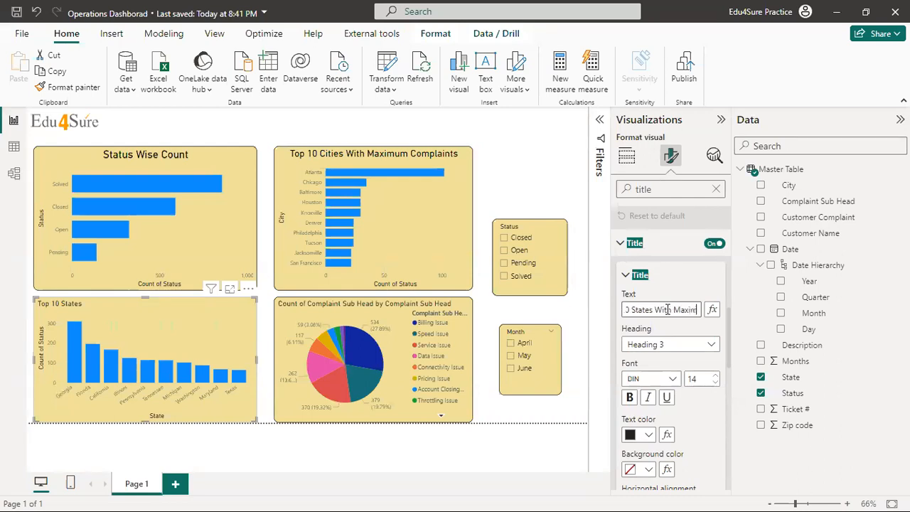
{"action": "type", "text": "um Complaints"}
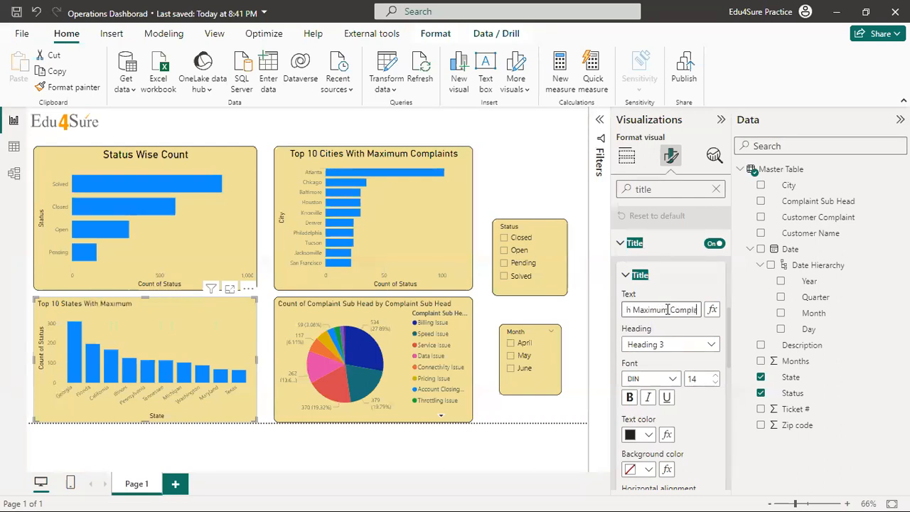
- Format the state chart's title with black text, font size 18 and centre alignment
{"action": "left_click", "coordinate": [649, 435]}
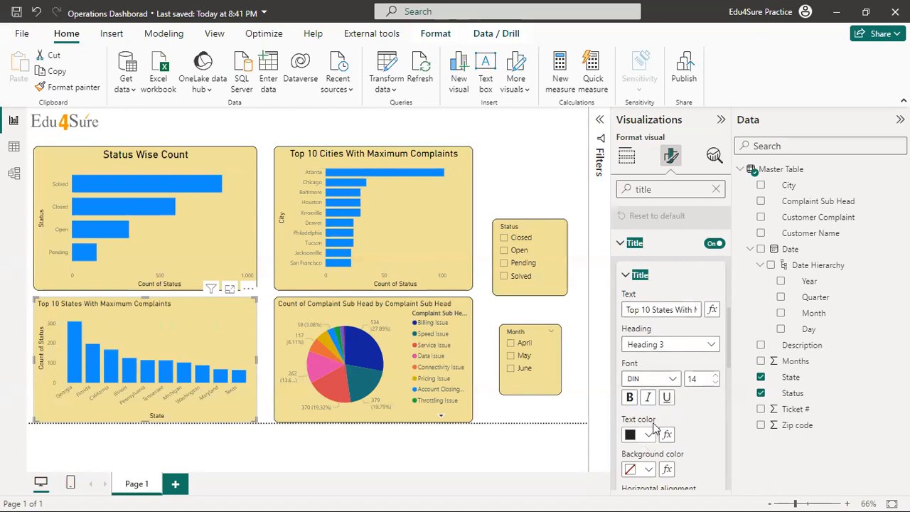
{"action": "left_click", "coordinate": [657, 223]}
{"action": "left_click", "coordinate": [715, 376]}
{"action": "left_click", "coordinate": [716, 376]}
{"action": "left_click", "coordinate": [716, 376]}
{"action": "left_click", "coordinate": [715, 376]}
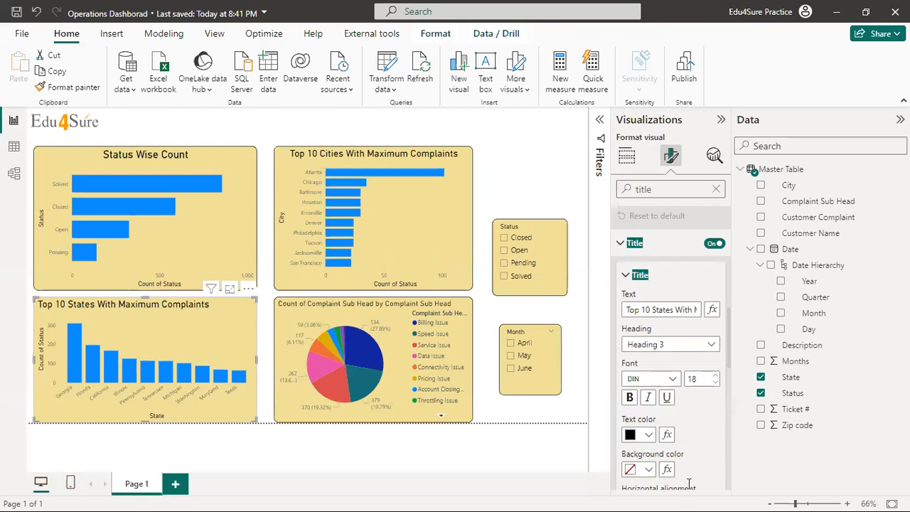
{"action": "scroll", "coordinate": [686, 480], "scroll_direction": "down", "scroll_amount": 1}
{"action": "left_click", "coordinate": [648, 462]}
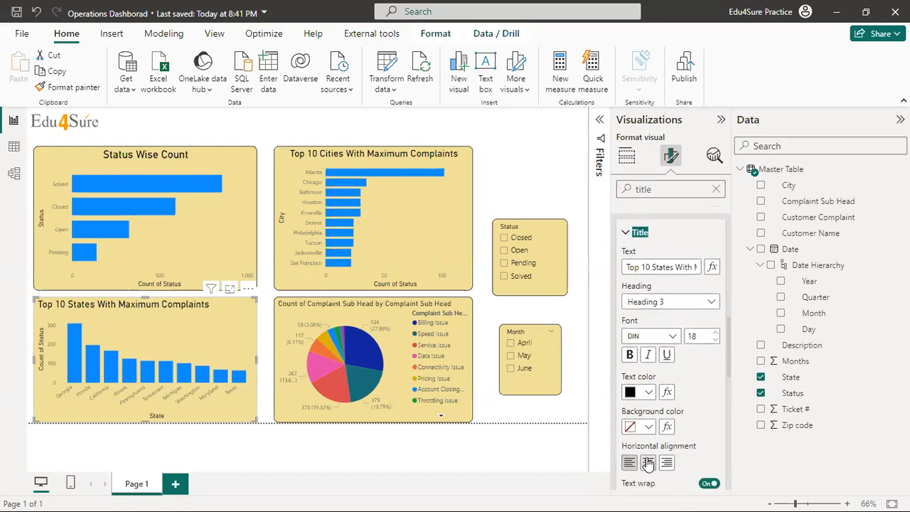
- Change the complaint sub head pie chart's title to "Complaint Types Details"
{"action": "left_click", "coordinate": [406, 366]}
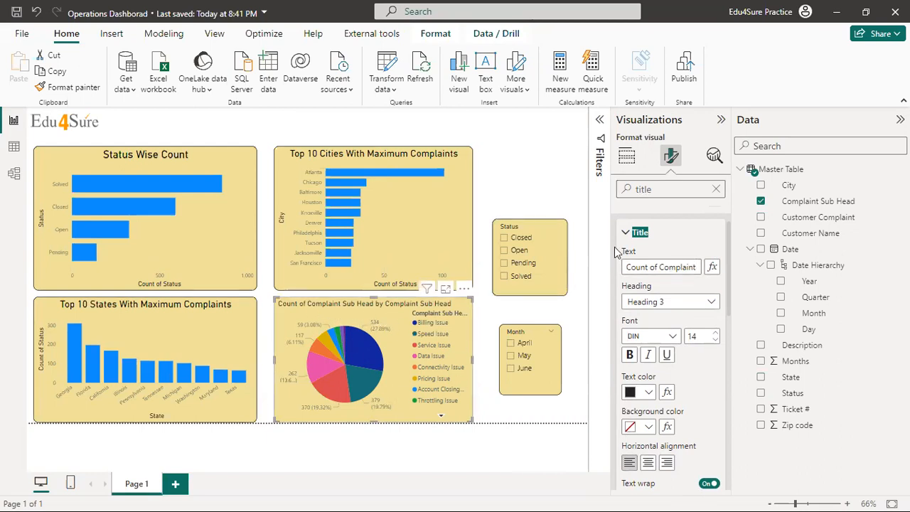
{"action": "triple_click", "coordinate": [663, 268]}
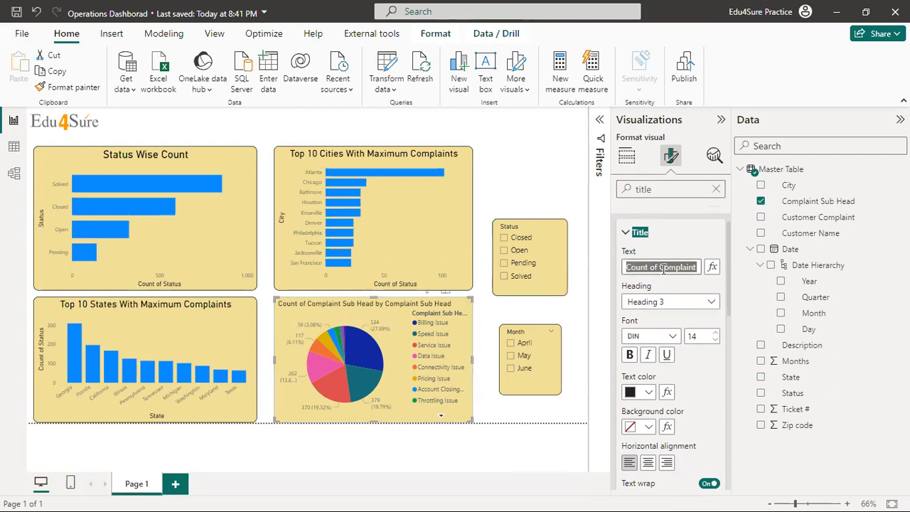
{"action": "type", "text": "Co"}
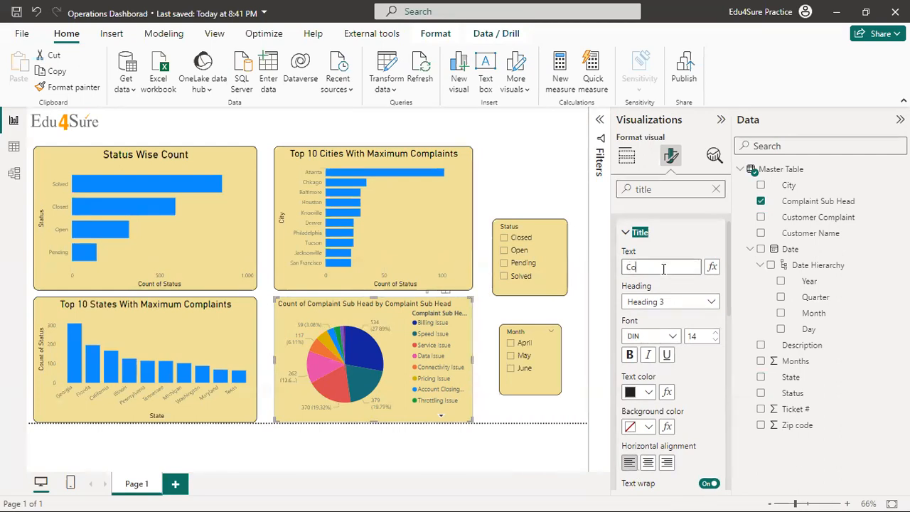
{"action": "key", "text": "BackSpace"}
{"action": "key", "text": "BackSpace"}
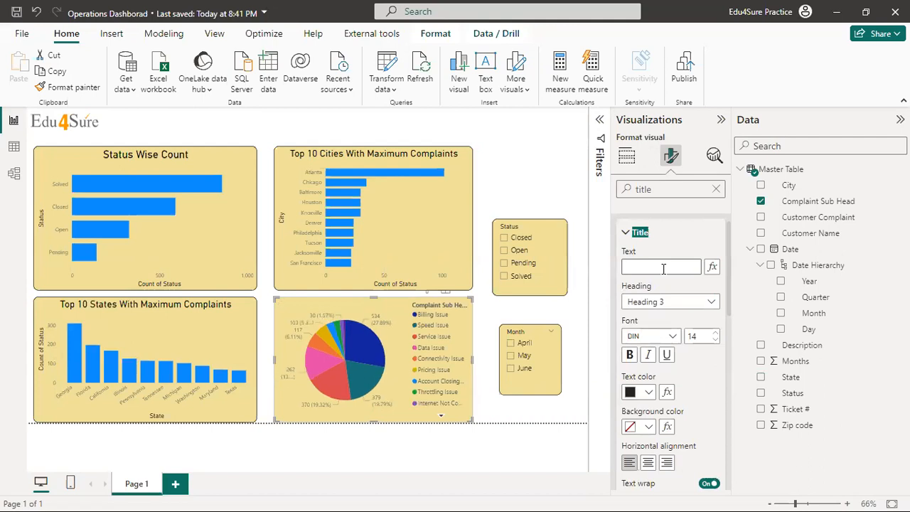
{"action": "type", "text": "Complaint"}
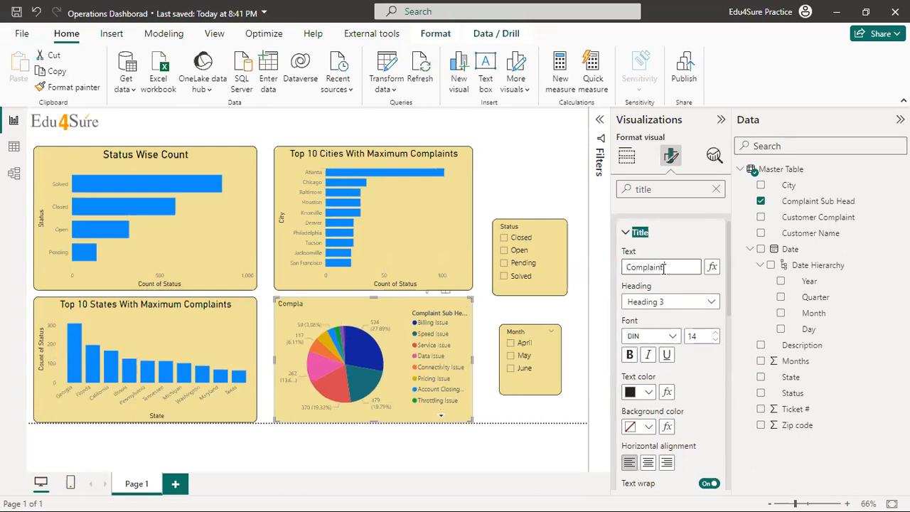
{"action": "type", "text": " Types"}
{"action": "left_click", "coordinate": [624, 268]}
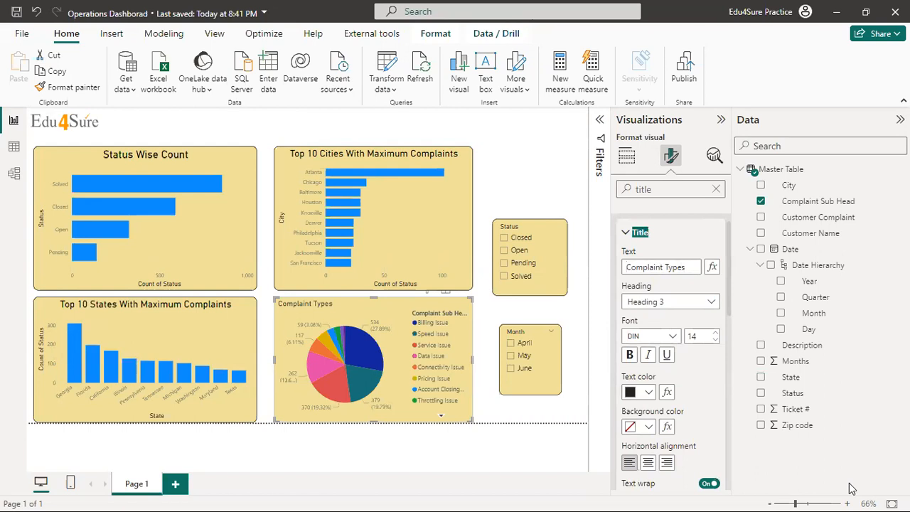
{"action": "left_click", "coordinate": [691, 266]}
{"action": "type", "text": "Details"}
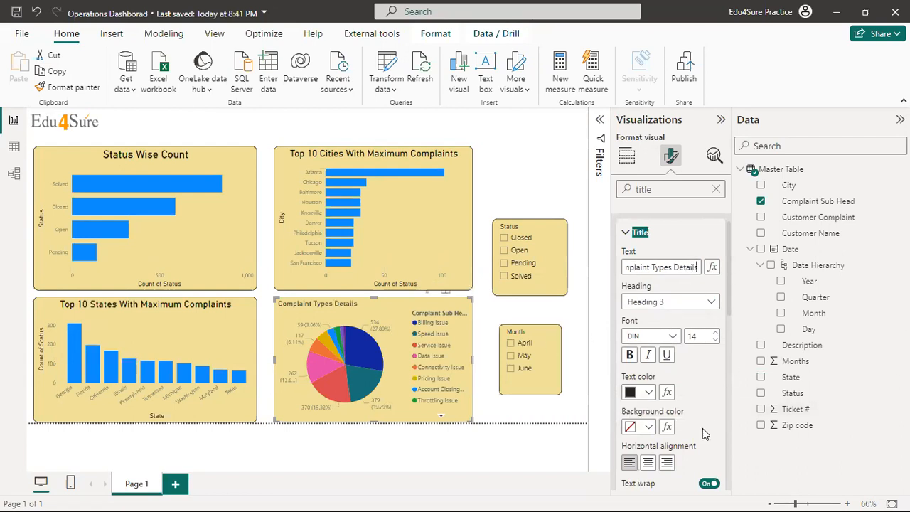
- Format the pie chart's title with black text, font size 18 and centre alignment
{"action": "left_click", "coordinate": [646, 392]}
{"action": "left_click", "coordinate": [656, 181]}
{"action": "left_click", "coordinate": [714, 332]}
{"action": "left_click", "coordinate": [714, 332]}
{"action": "left_click", "coordinate": [715, 332]}
{"action": "left_click", "coordinate": [714, 333]}
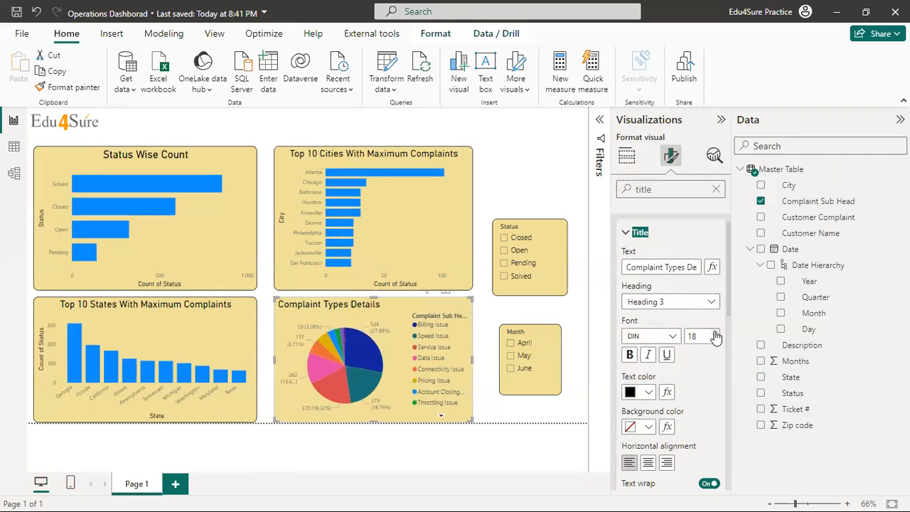
{"action": "left_click", "coordinate": [647, 462]}
{"action": "left_click", "coordinate": [489, 460]}
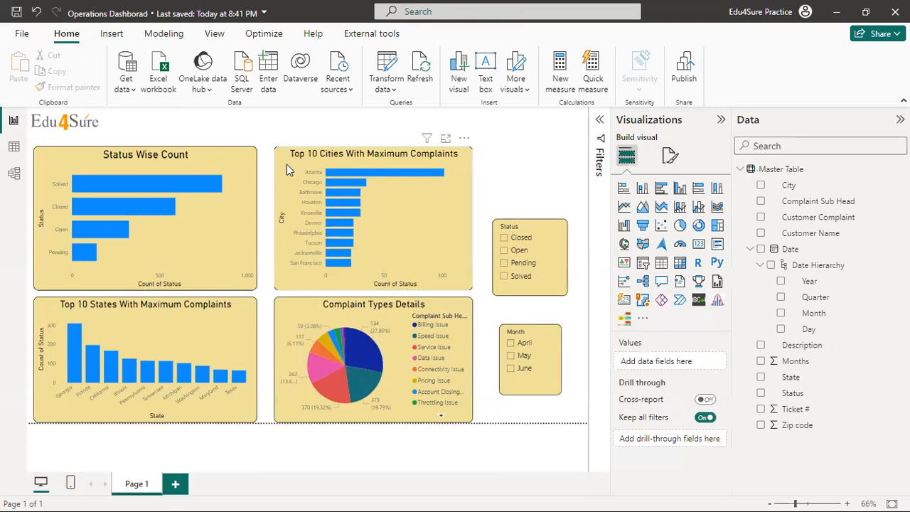
- Change the status slicer's header title to "Select Status"
{"action": "left_click", "coordinate": [520, 238]}
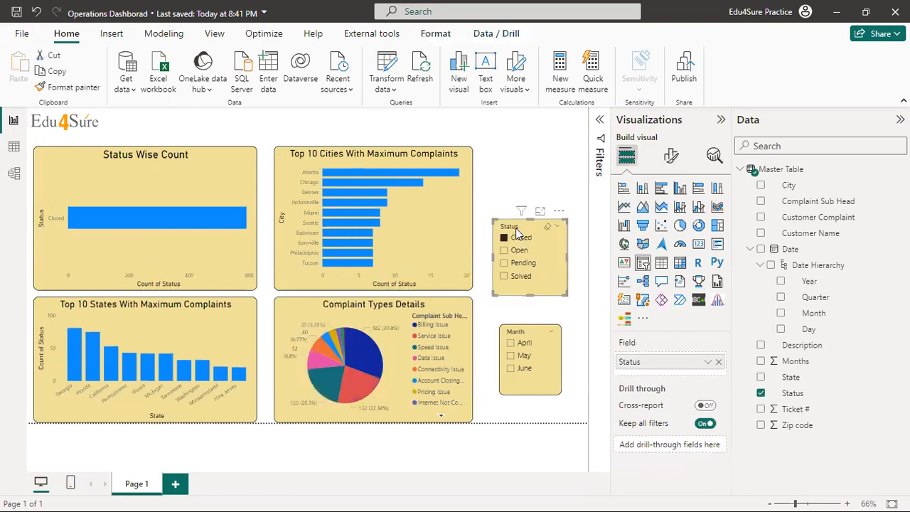
{"action": "left_click", "coordinate": [548, 250]}
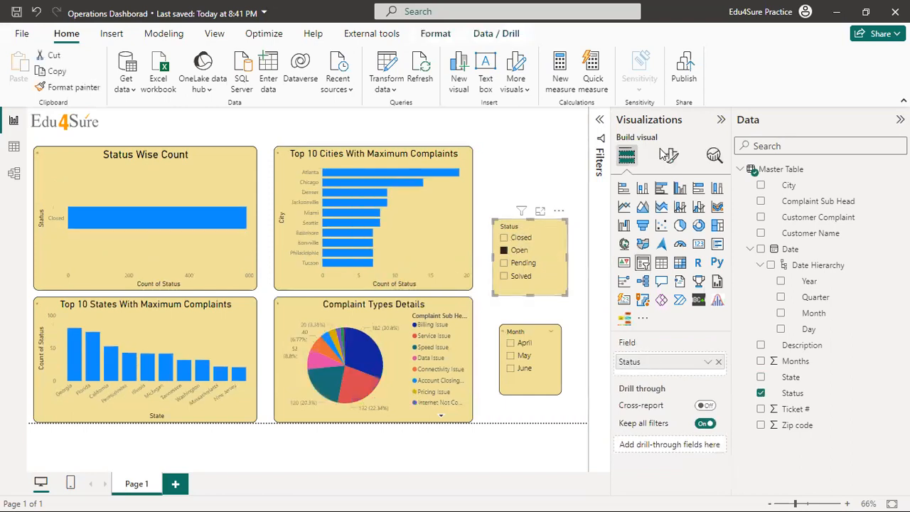
{"action": "left_click", "coordinate": [671, 155]}
{"action": "left_click", "coordinate": [661, 189]}
{"action": "type", "text": "title"}
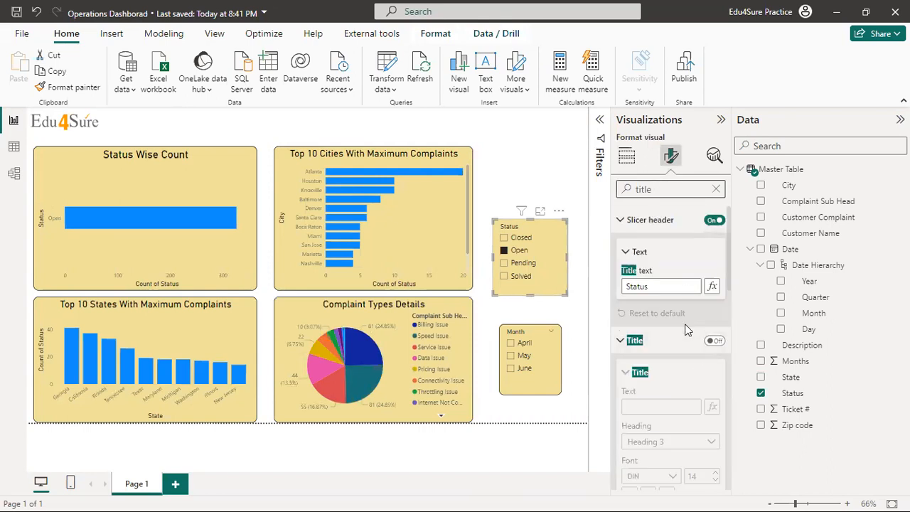
{"action": "left_click_drag", "start_coordinate": [659, 286], "coordinate": [622, 285]}
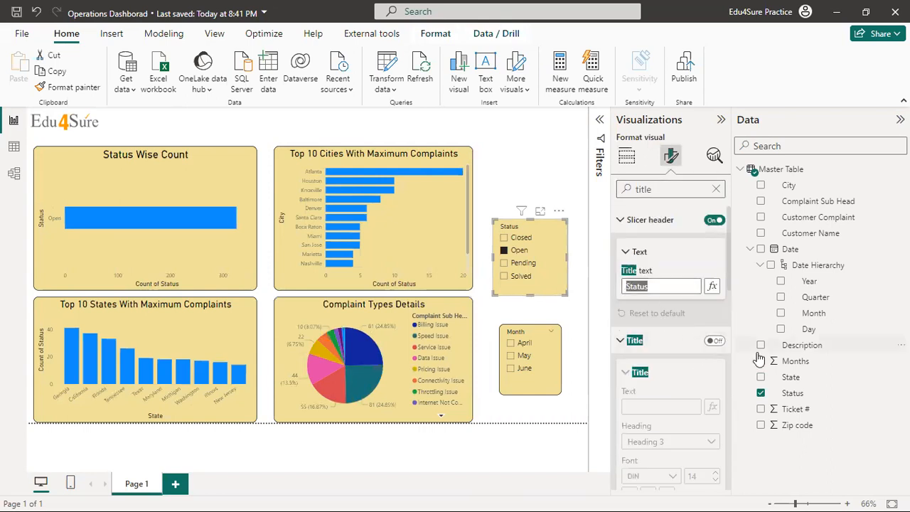
{"action": "type", "text": "Select"}
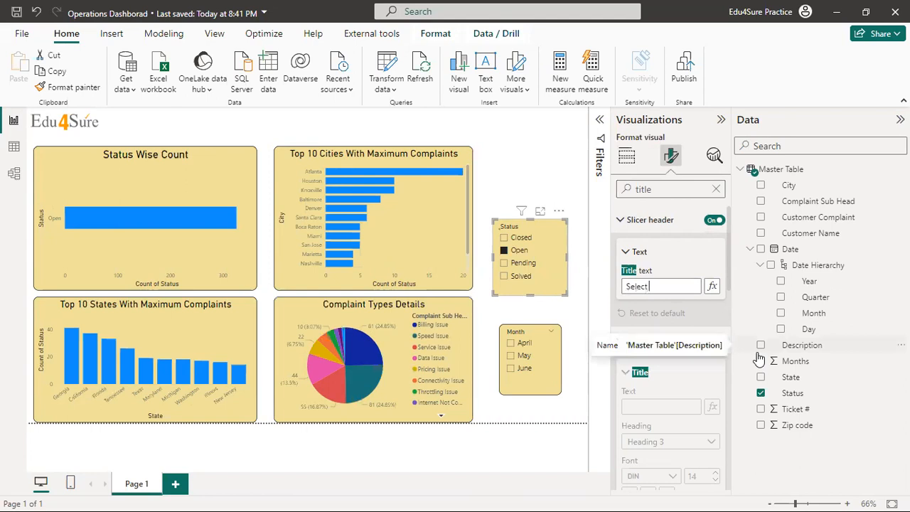
{"action": "type", "text": " Status"}
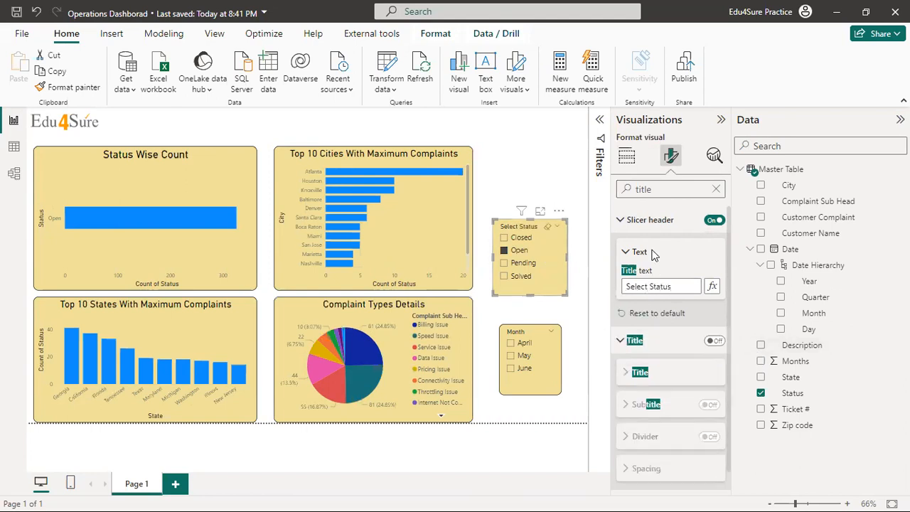
{"action": "scroll", "coordinate": [696, 315], "scroll_direction": "down", "scroll_amount": 1}
{"action": "scroll", "coordinate": [696, 315], "scroll_direction": "up", "scroll_amount": 1}
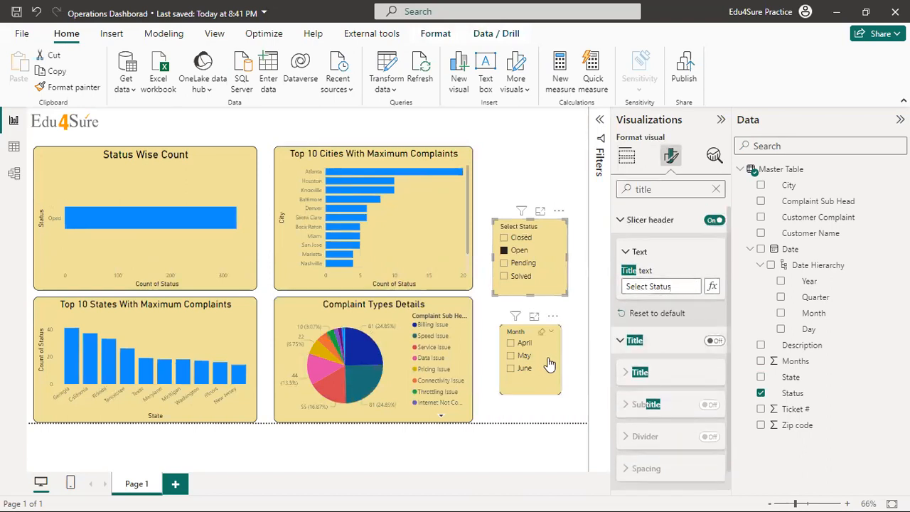
- Change the month slicer's header title to "Select Month"
{"action": "left_click", "coordinate": [526, 356]}
{"action": "left_click", "coordinate": [626, 286]}
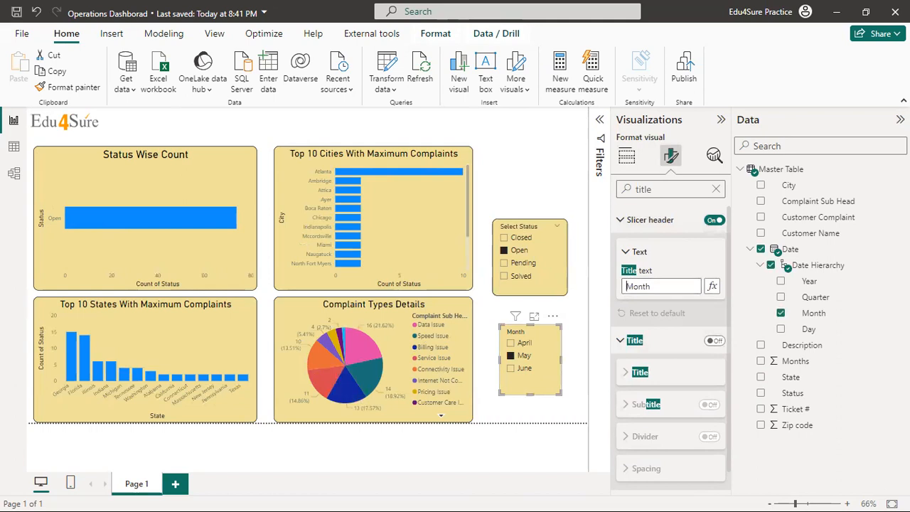
{"action": "type", "text": "Select"}
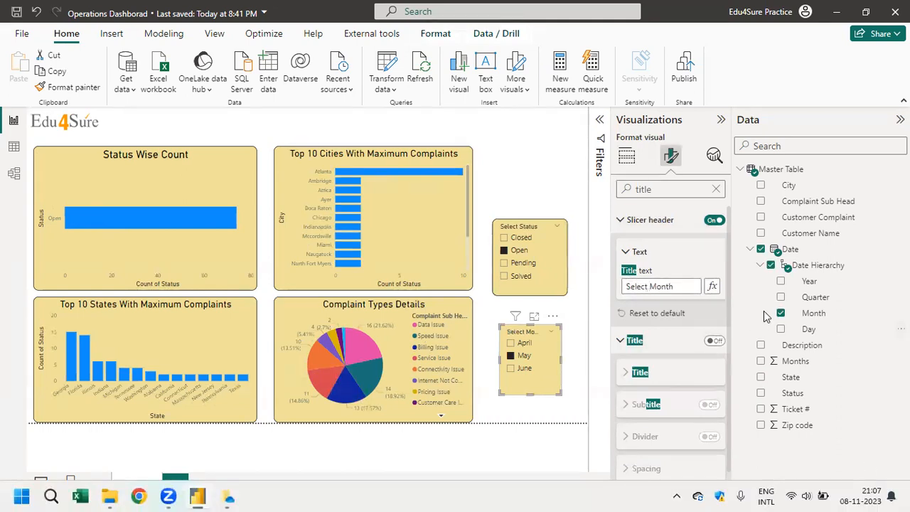
{"action": "left_click", "coordinate": [565, 172]}
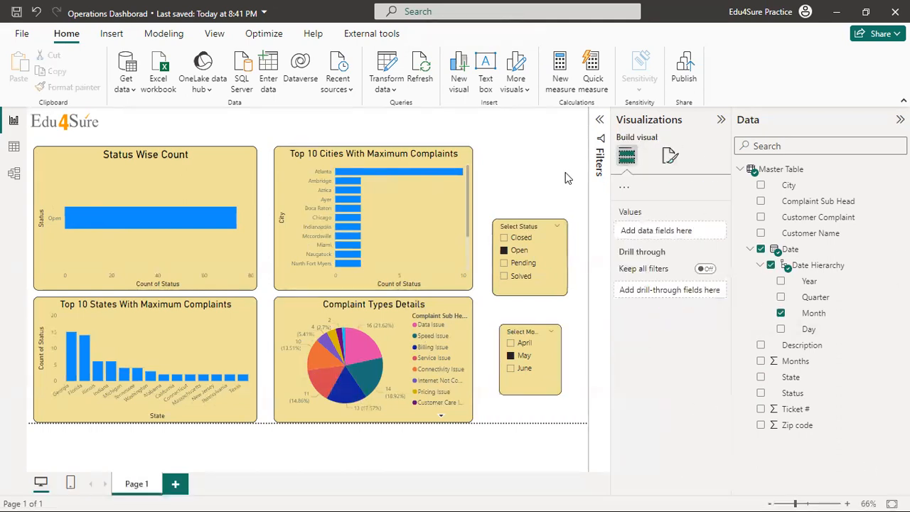
- Clear the selections in the status and month slicers so the charts are unfiltered
{"action": "left_click", "coordinate": [547, 226]}
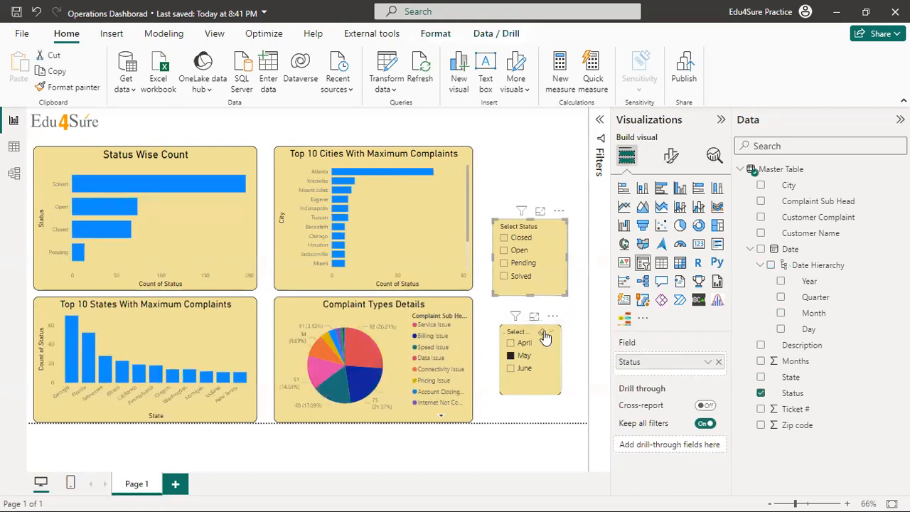
{"action": "left_click", "coordinate": [542, 332]}
{"action": "left_click", "coordinate": [567, 181]}
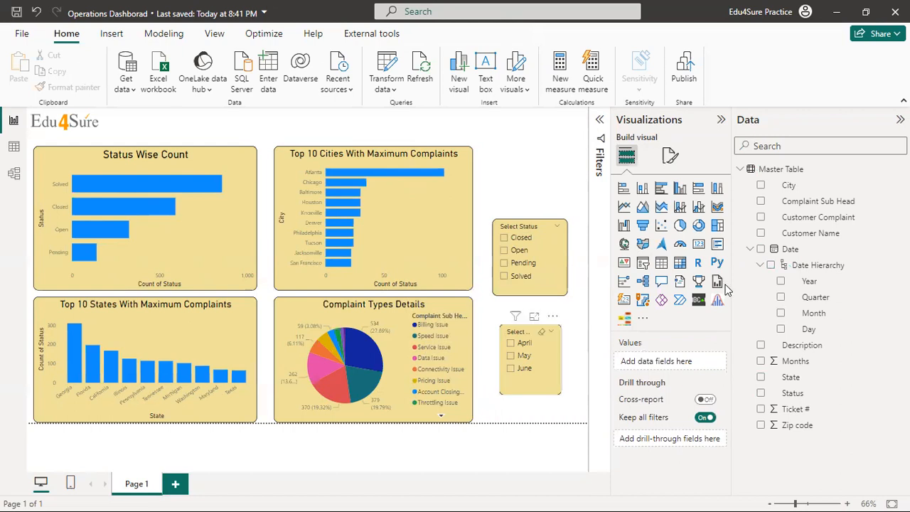
- Move the month and status slicers lower on the report page to free space above them
{"action": "left_click_drag", "start_coordinate": [777, 332], "coordinate": [790, 332]}
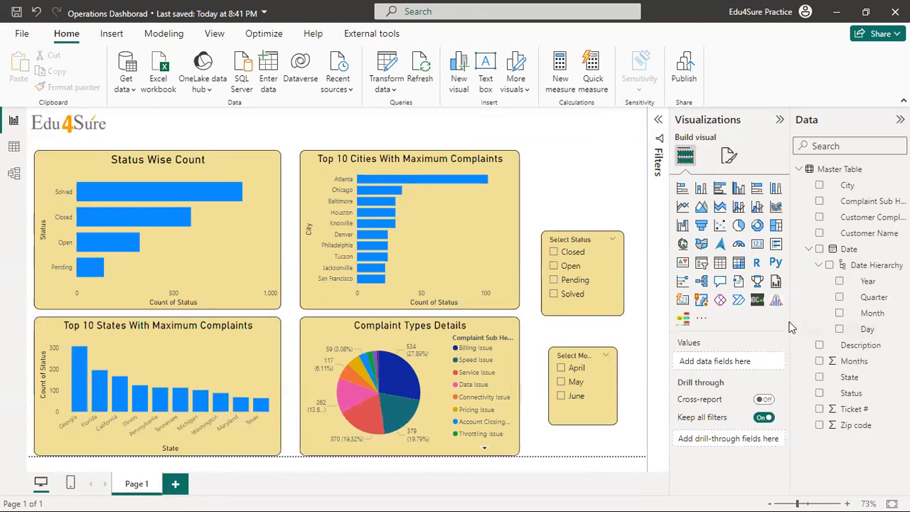
{"action": "left_click_drag", "start_coordinate": [789, 327], "coordinate": [778, 327]}
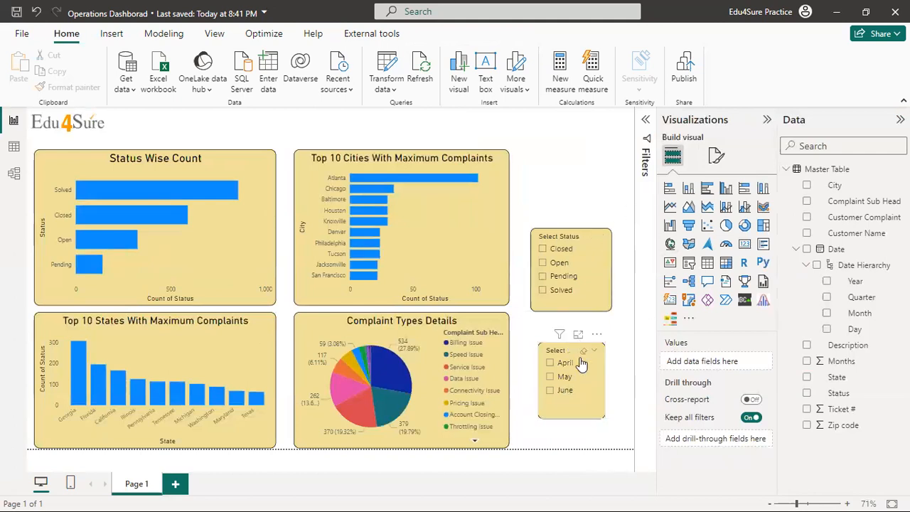
{"action": "left_click_drag", "start_coordinate": [582, 362], "coordinate": [579, 381]}
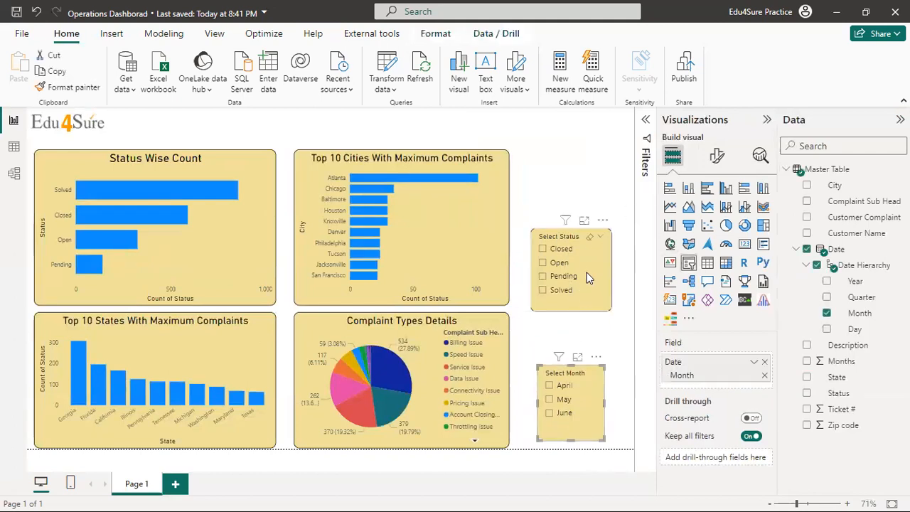
{"action": "left_click_drag", "start_coordinate": [587, 252], "coordinate": [587, 286]}
{"action": "left_click", "coordinate": [593, 189]}
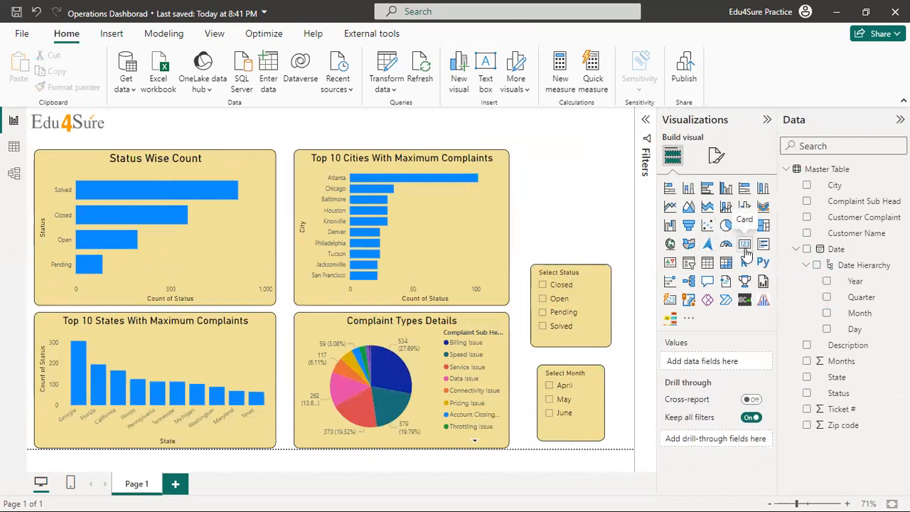
- Add a card above the status slicer showing the count of the Status field, and align it with the top of the charts
{"action": "left_click", "coordinate": [744, 245]}
{"action": "left_click_drag", "start_coordinate": [574, 221], "coordinate": [579, 196]}
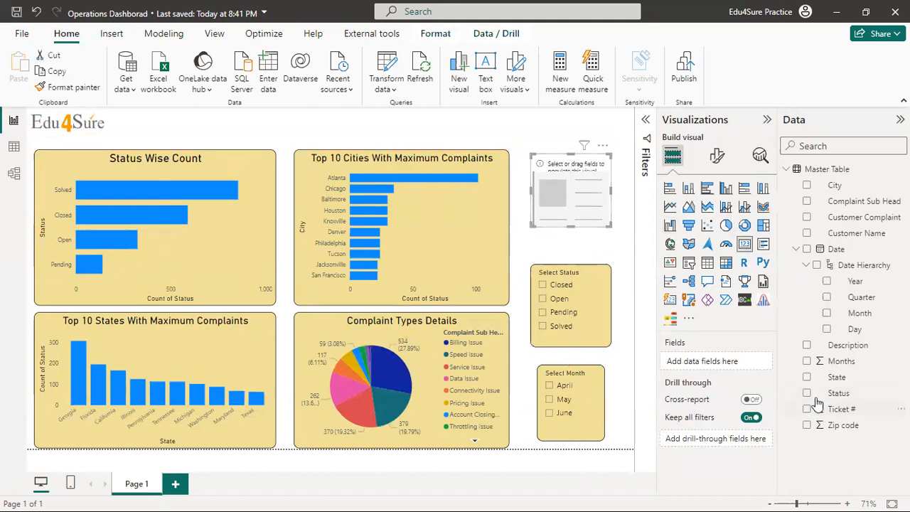
{"action": "left_click", "coordinate": [807, 393]}
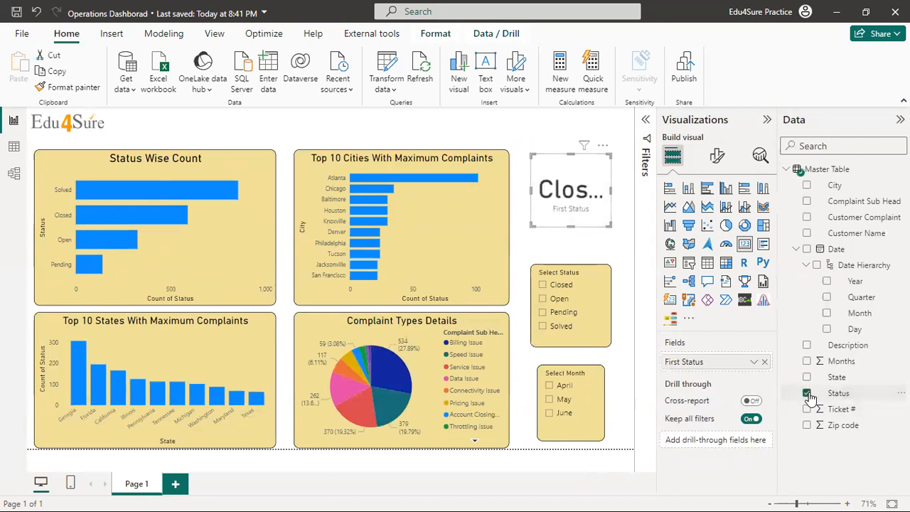
{"action": "left_click", "coordinate": [752, 363]}
{"action": "left_click", "coordinate": [789, 446]}
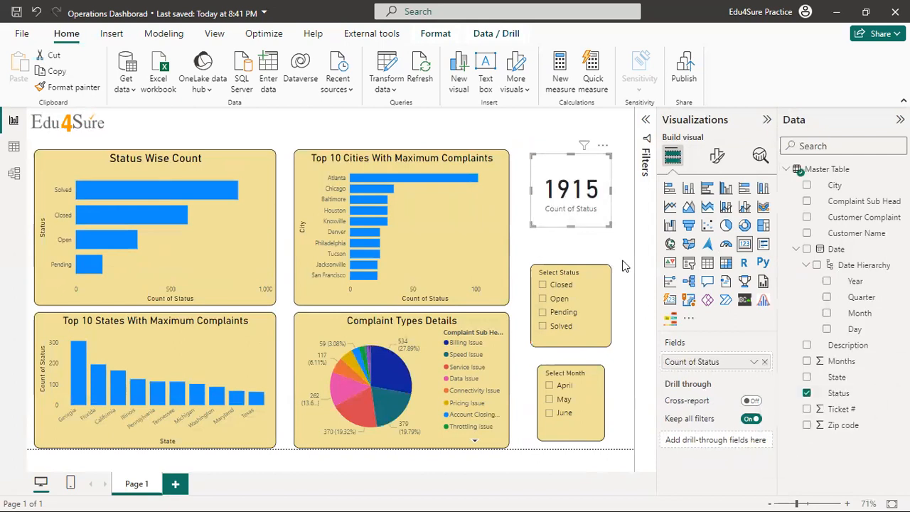
{"action": "left_click_drag", "start_coordinate": [599, 176], "coordinate": [595, 171]}
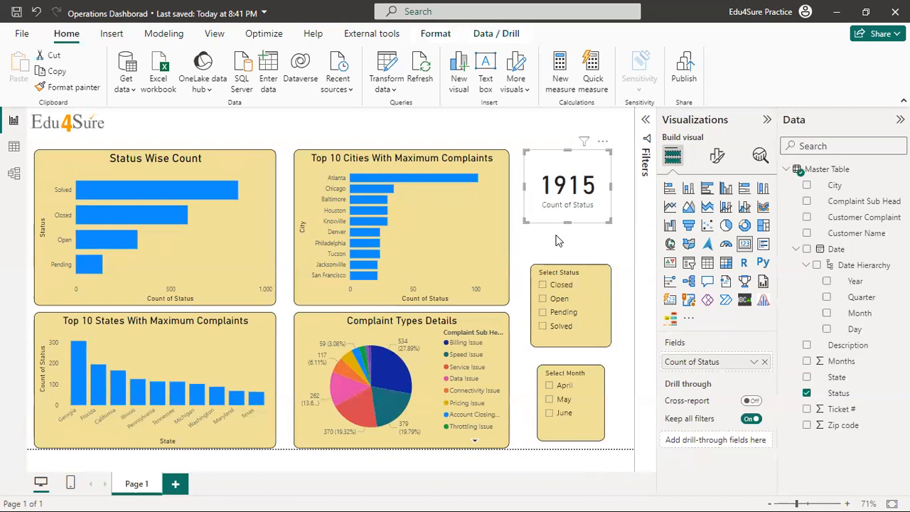
- Filter the report by April, May and June one after another to check how the card responds
{"action": "left_click", "coordinate": [551, 386]}
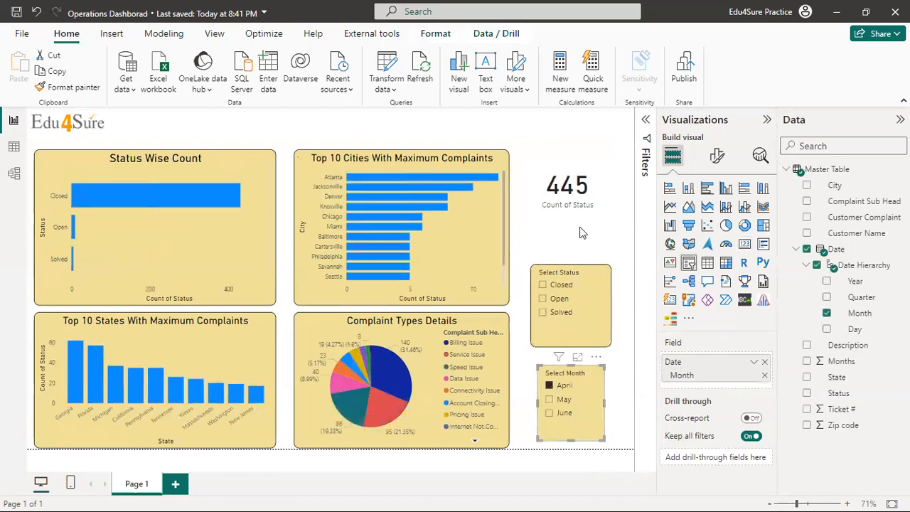
{"action": "left_click", "coordinate": [549, 400]}
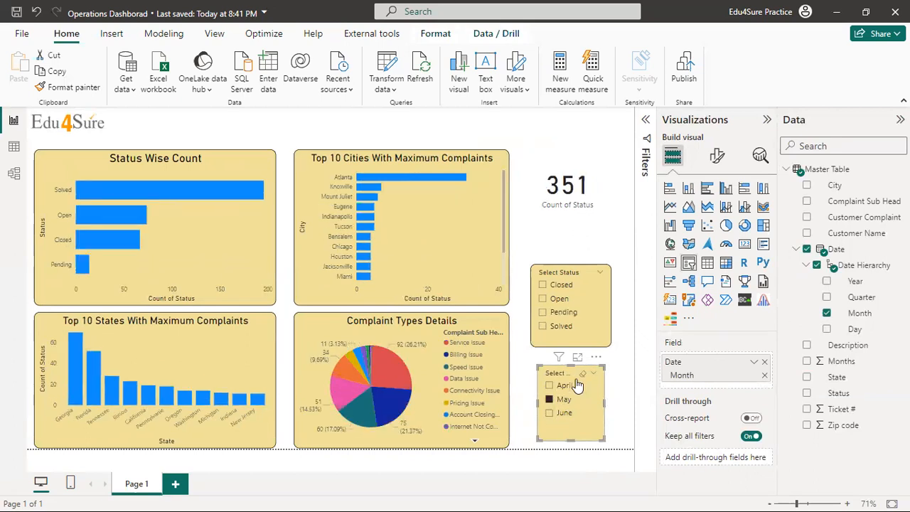
{"action": "left_click", "coordinate": [548, 415]}
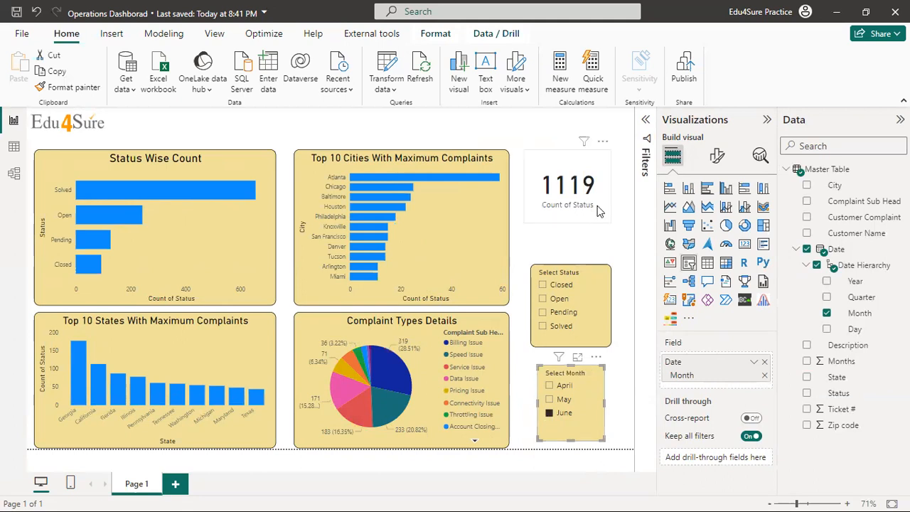
- Shift the card slightly lower and copy the formatting of the Top 10 Cities With Maximum Complaints chart onto it
{"action": "left_click", "coordinate": [580, 179]}
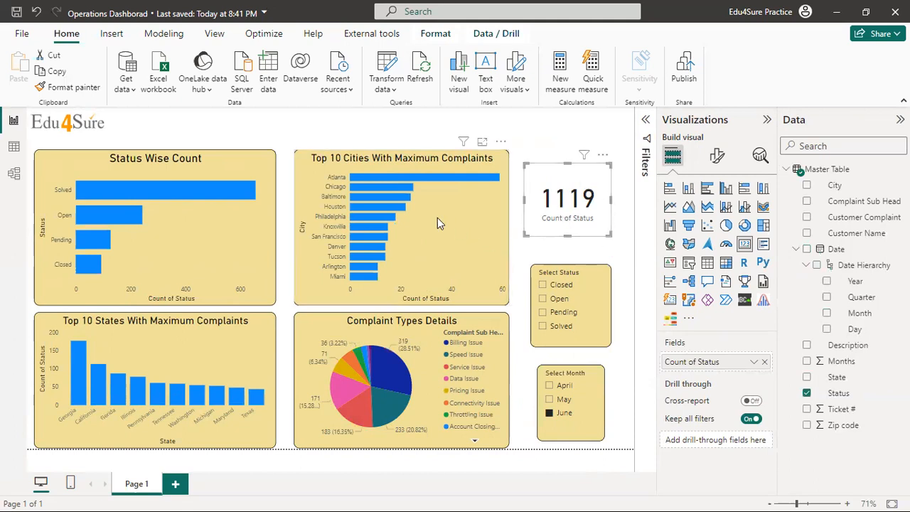
{"action": "left_click", "coordinate": [400, 221]}
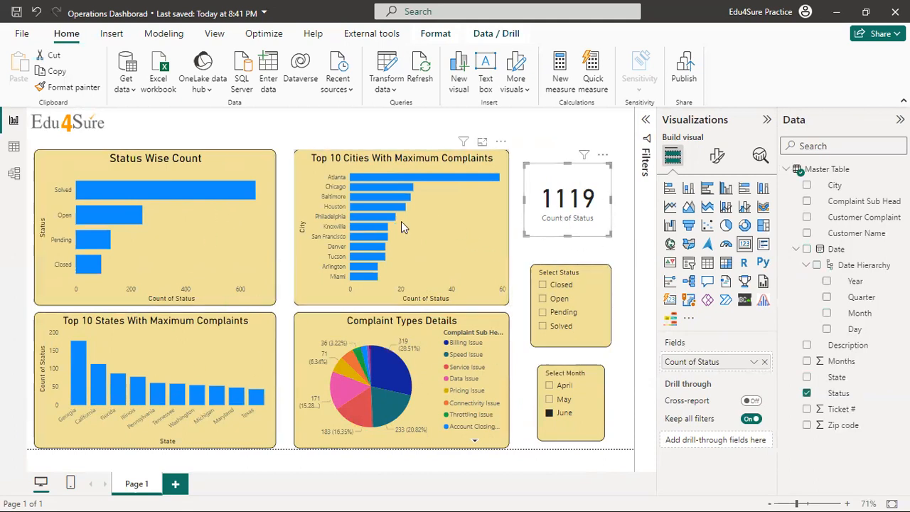
{"action": "left_click", "coordinate": [69, 87]}
{"action": "left_click", "coordinate": [566, 194]}
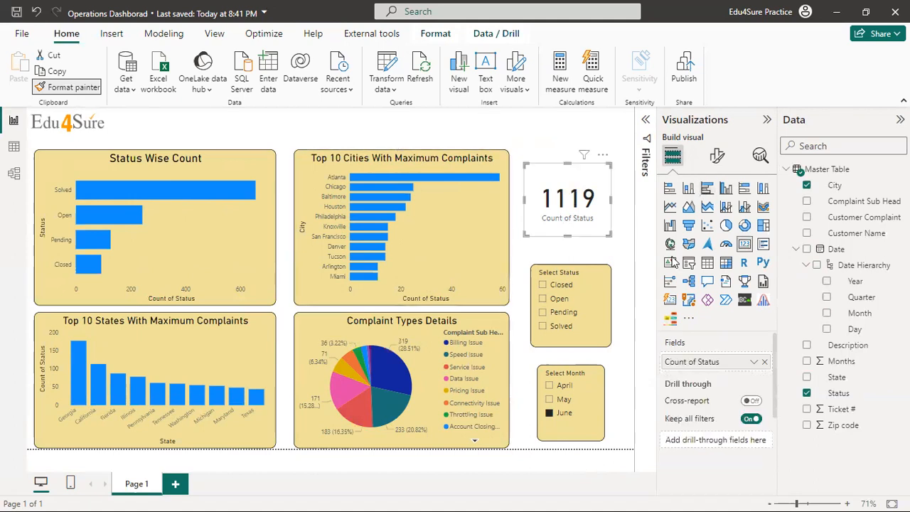